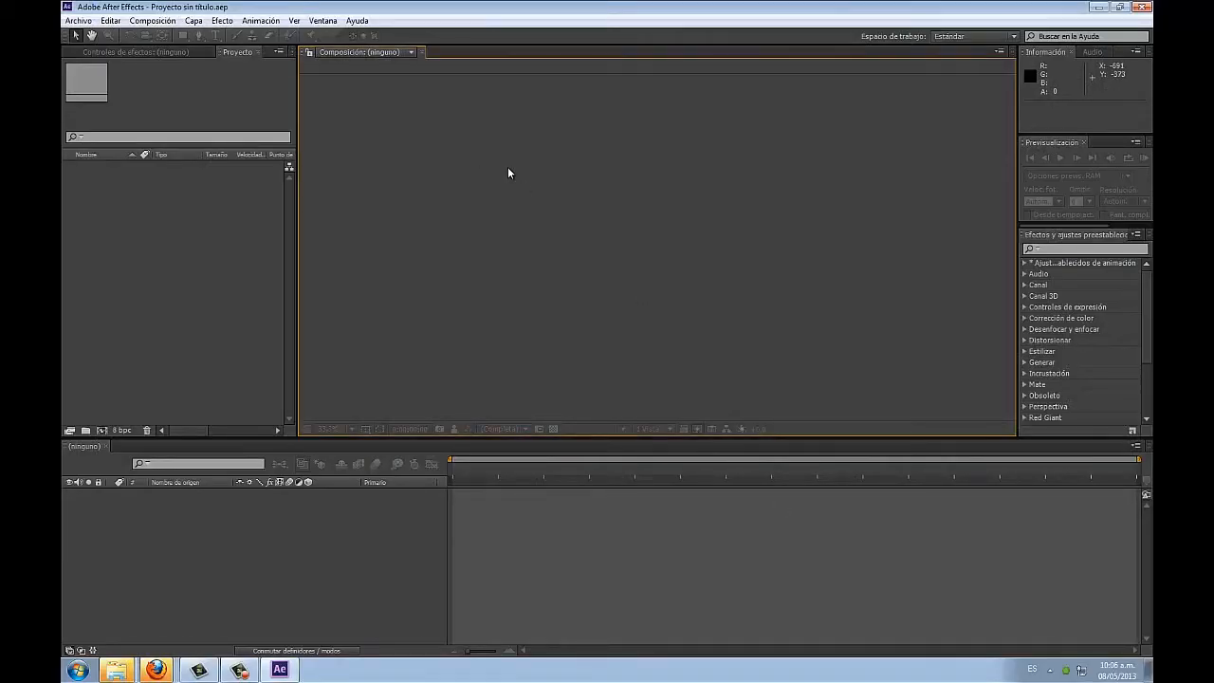
Step: Create a new HDTV 1080 24 composition named Comp 1 (1920×1080, 24 fps, 5 seconds)
left_click(153, 19)
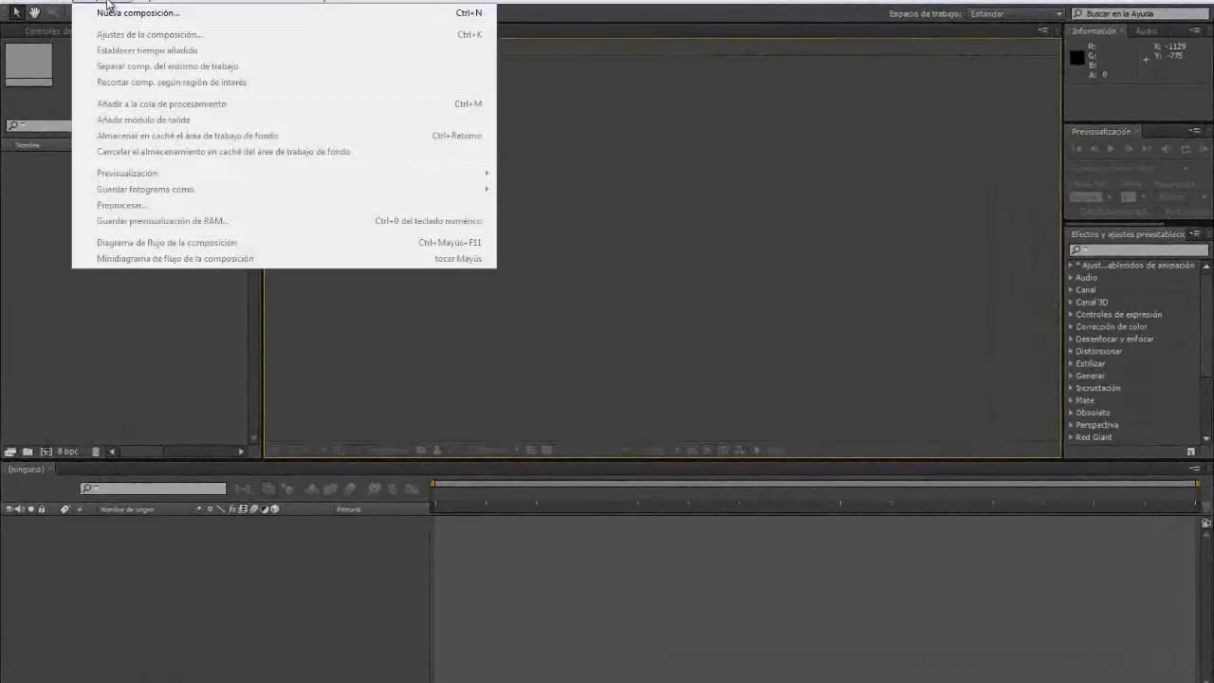
left_click(152, 13)
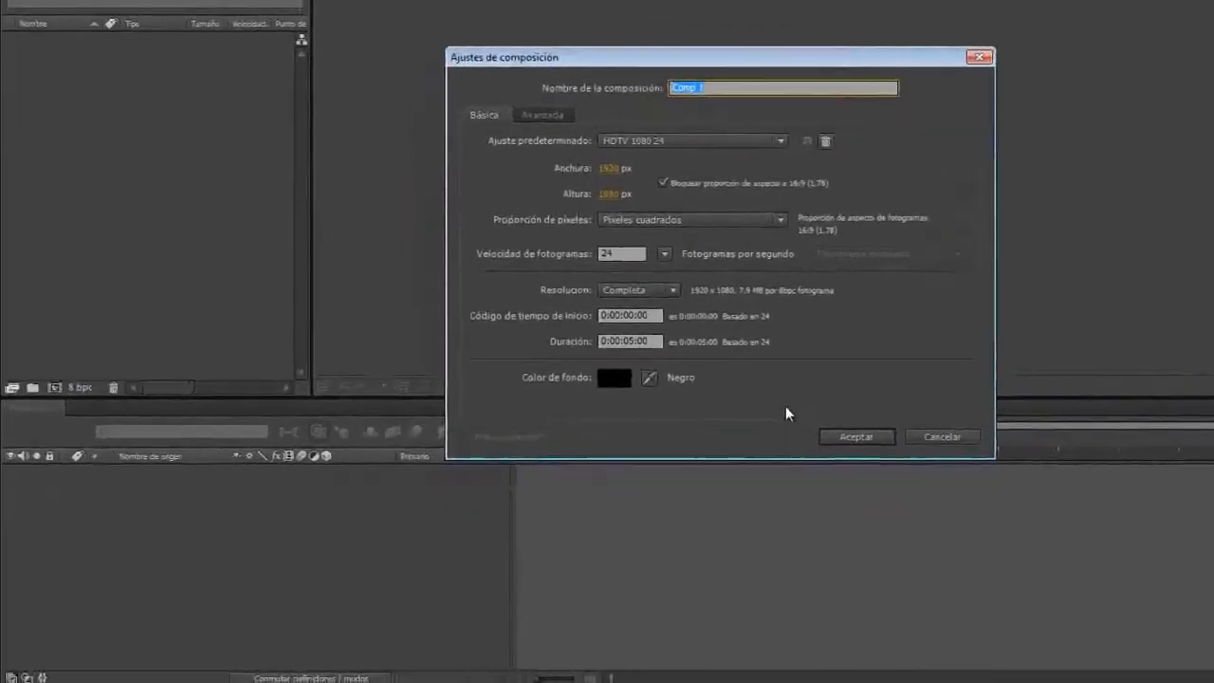
left_click(940, 401)
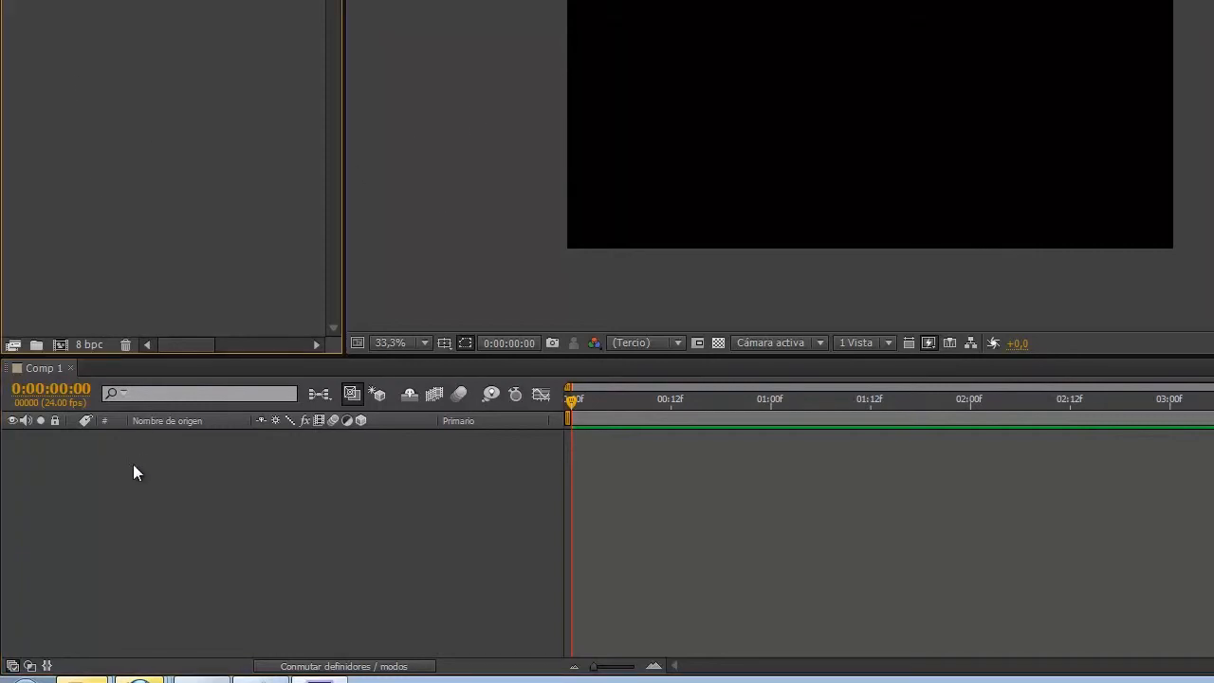
left_click(116, 100)
Step: Add a new text layer to Comp 1 containing a person's full name
left_click(222, 468)
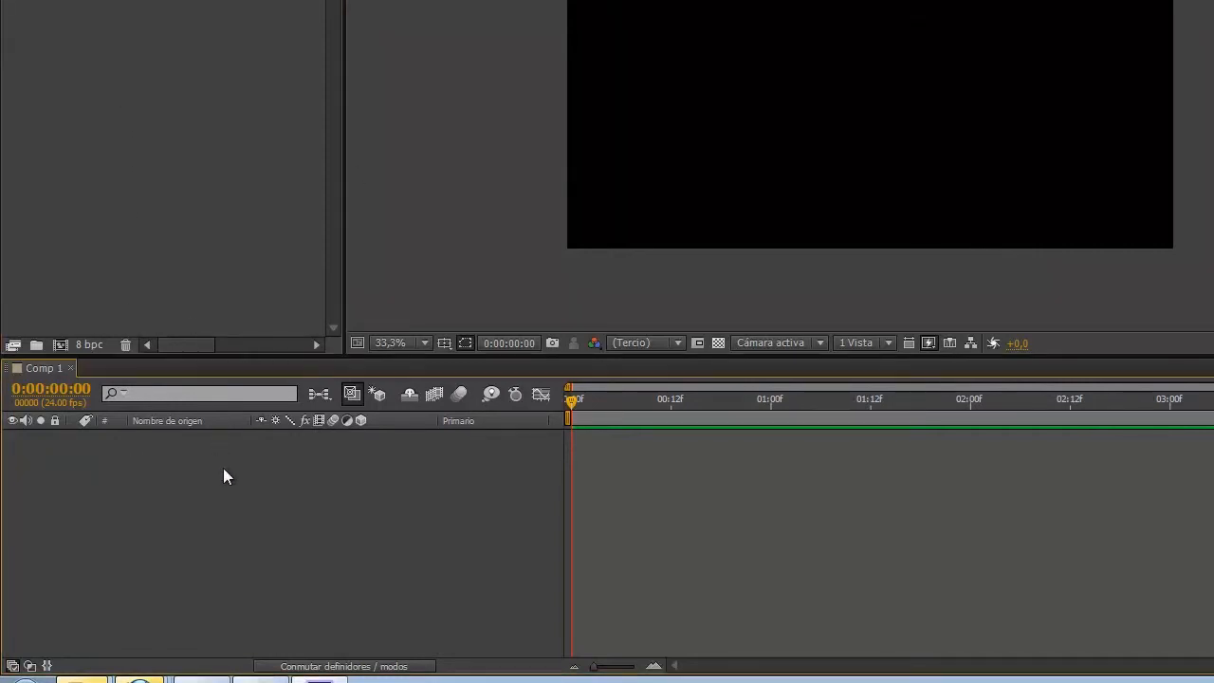
right_click(218, 464)
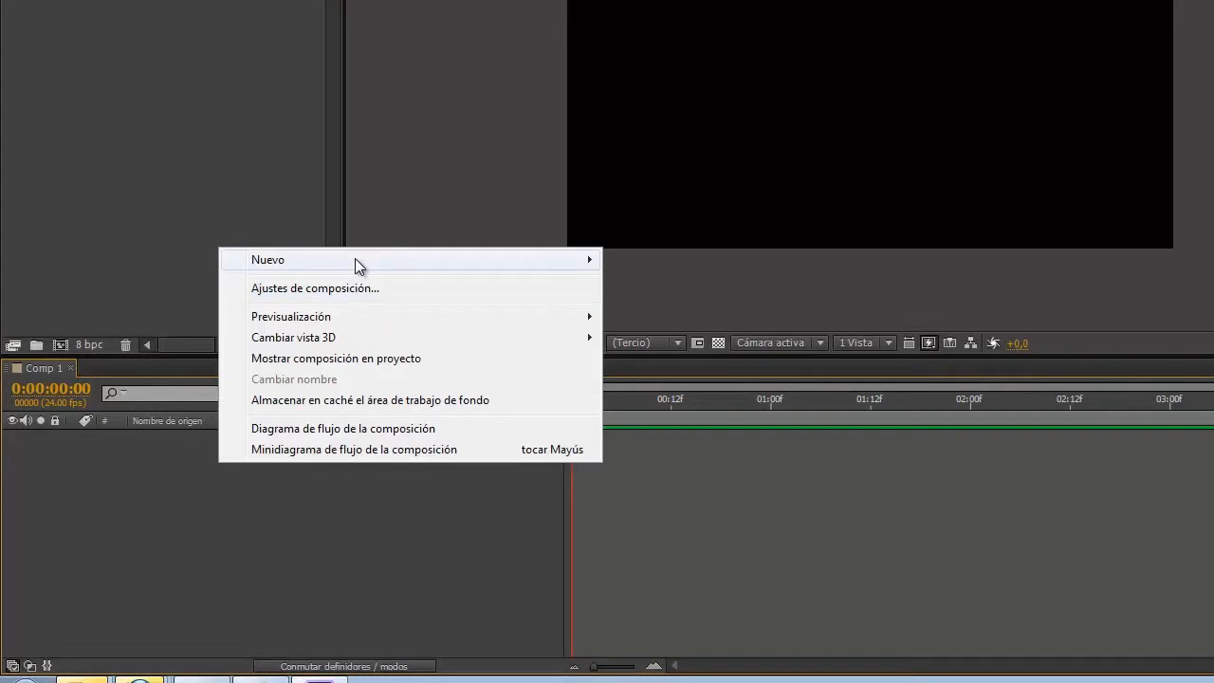
mouse_move(354, 257)
left_click(668, 290)
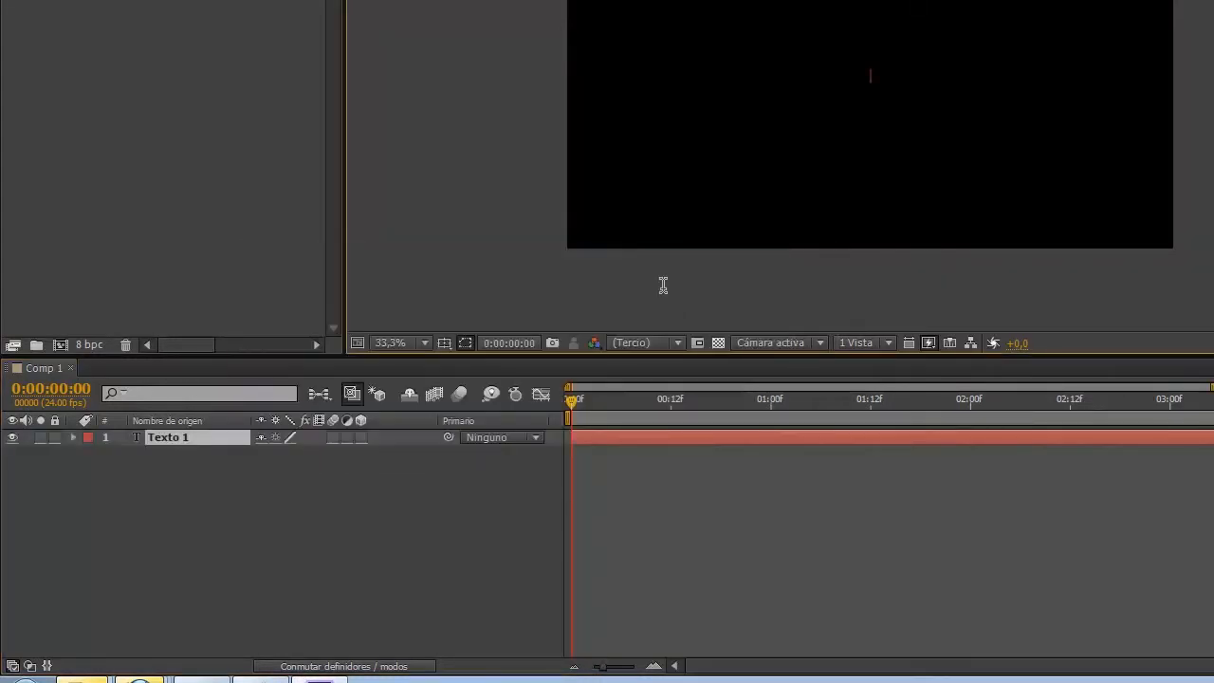
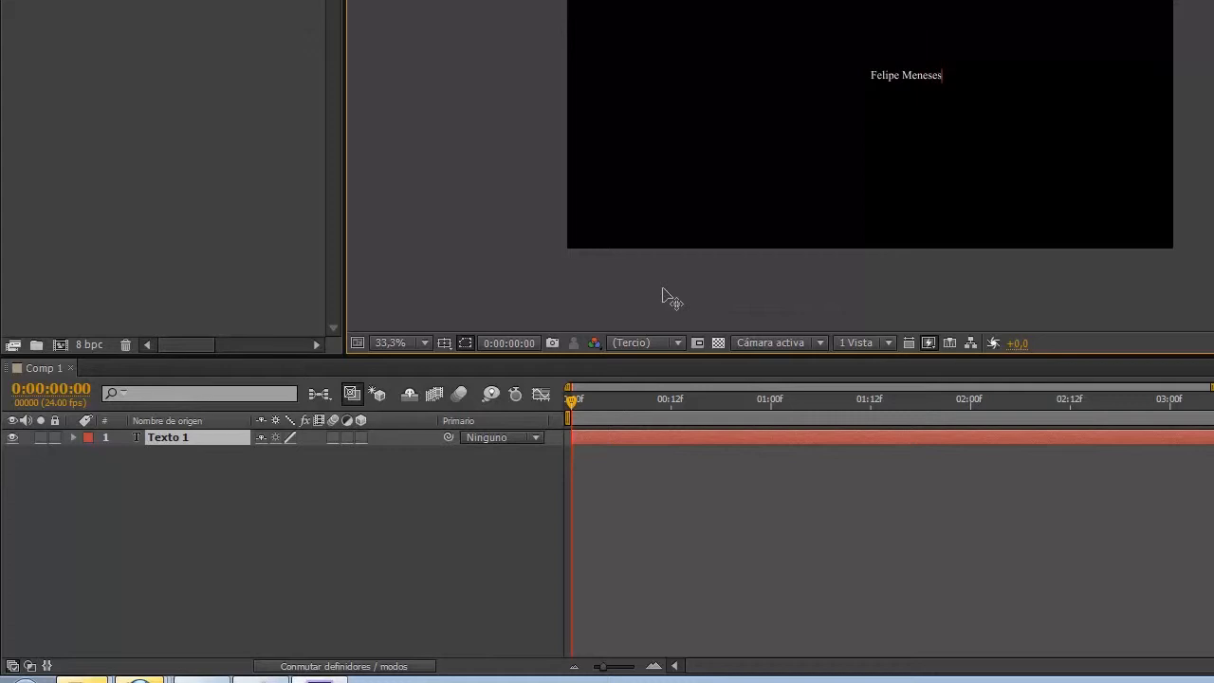
left_click(15, 13)
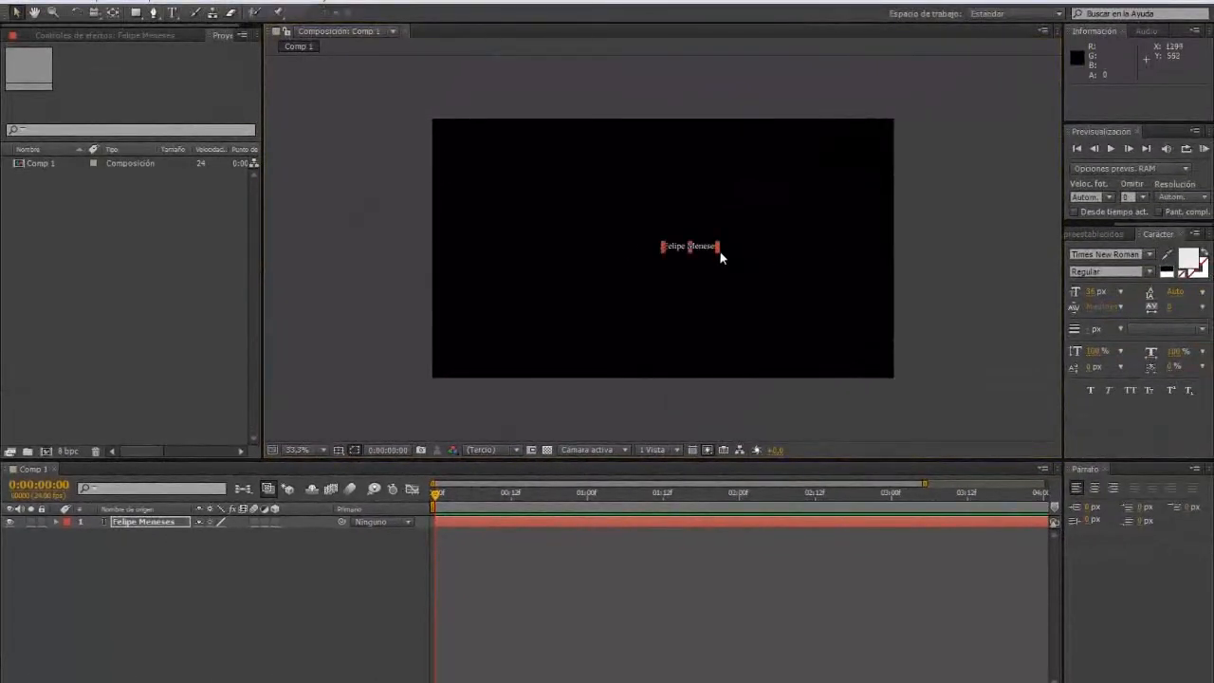
Step: Enlarge the name text with its handles and centre it in the frame
left_click_drag(719, 252, 825, 309)
left_click(666, 262)
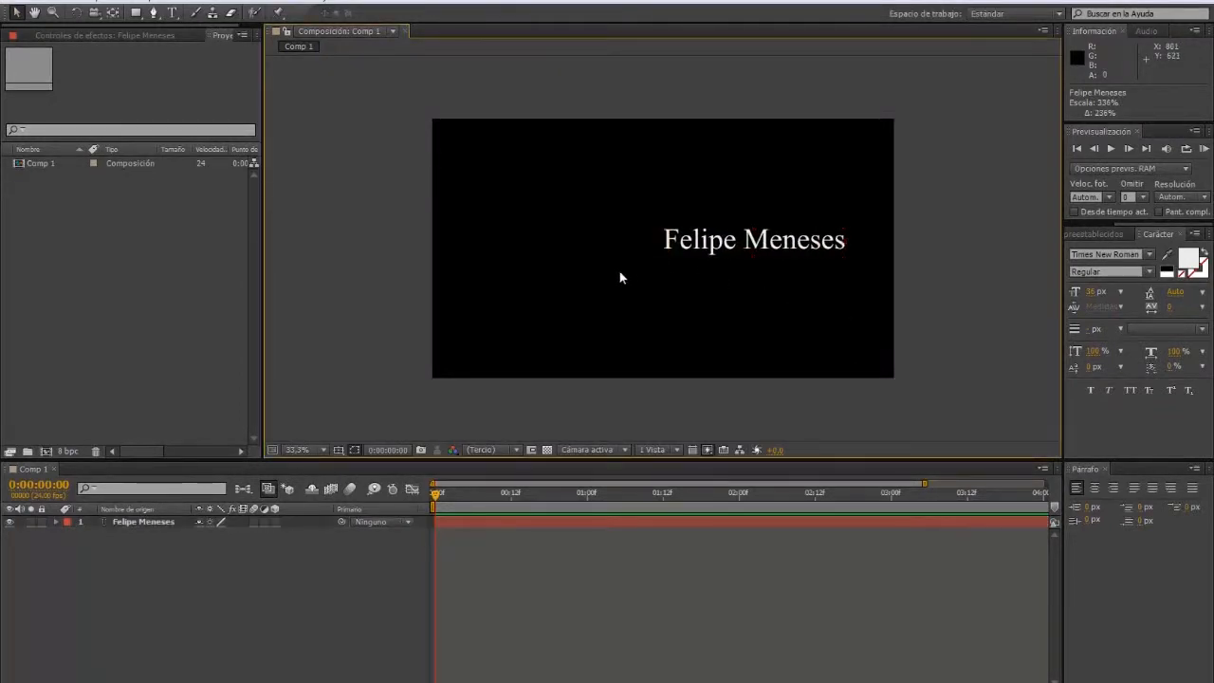
left_click(669, 239)
left_click(664, 254)
left_click(664, 252)
left_click_drag(664, 256, 584, 246)
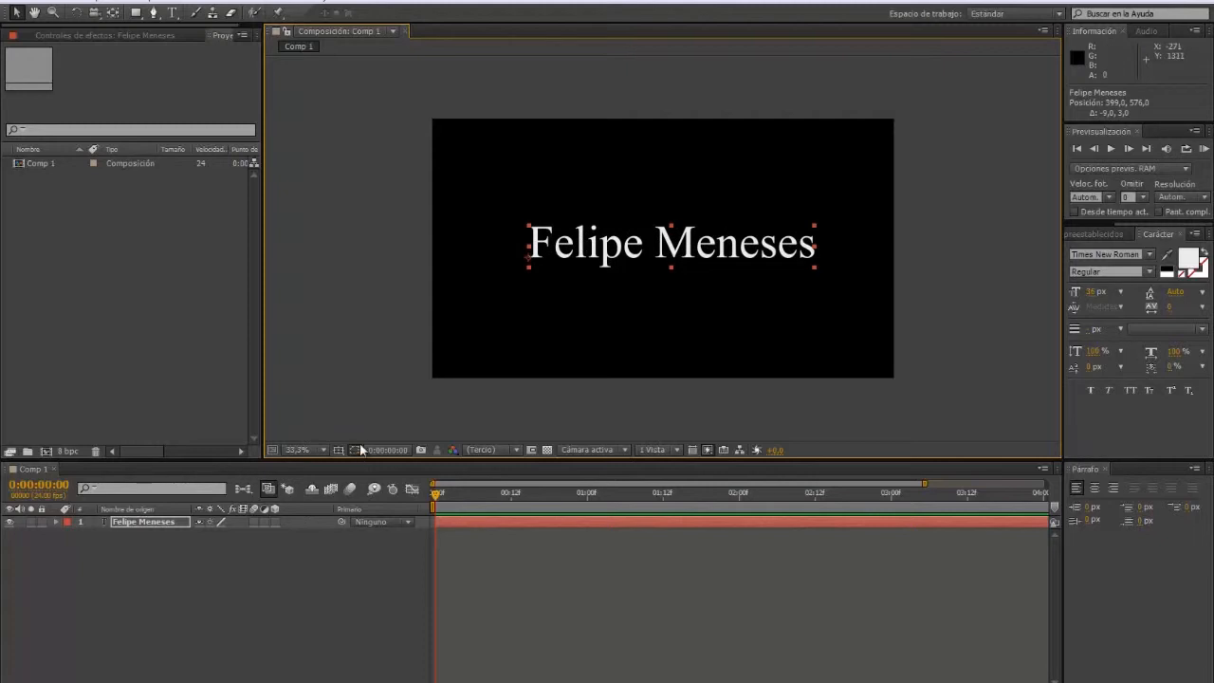
Step: Precompose the text layer into a new composition named texto, opening it afterwards
left_click(161, 555)
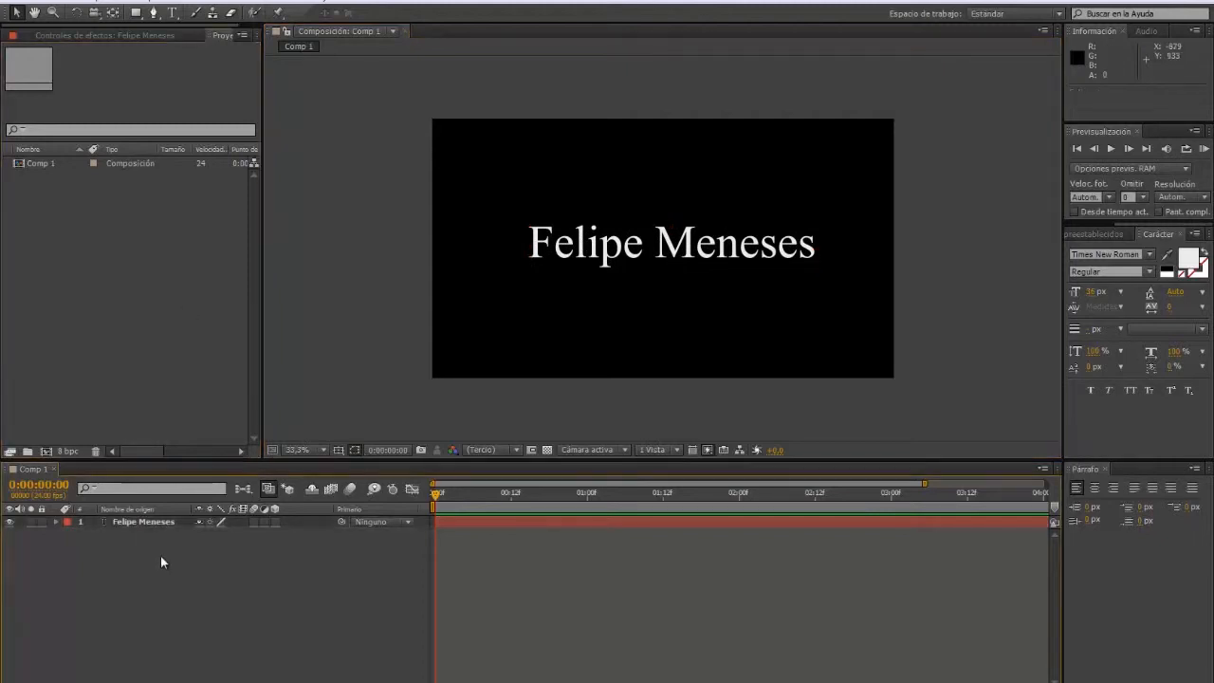
left_click(120, 522)
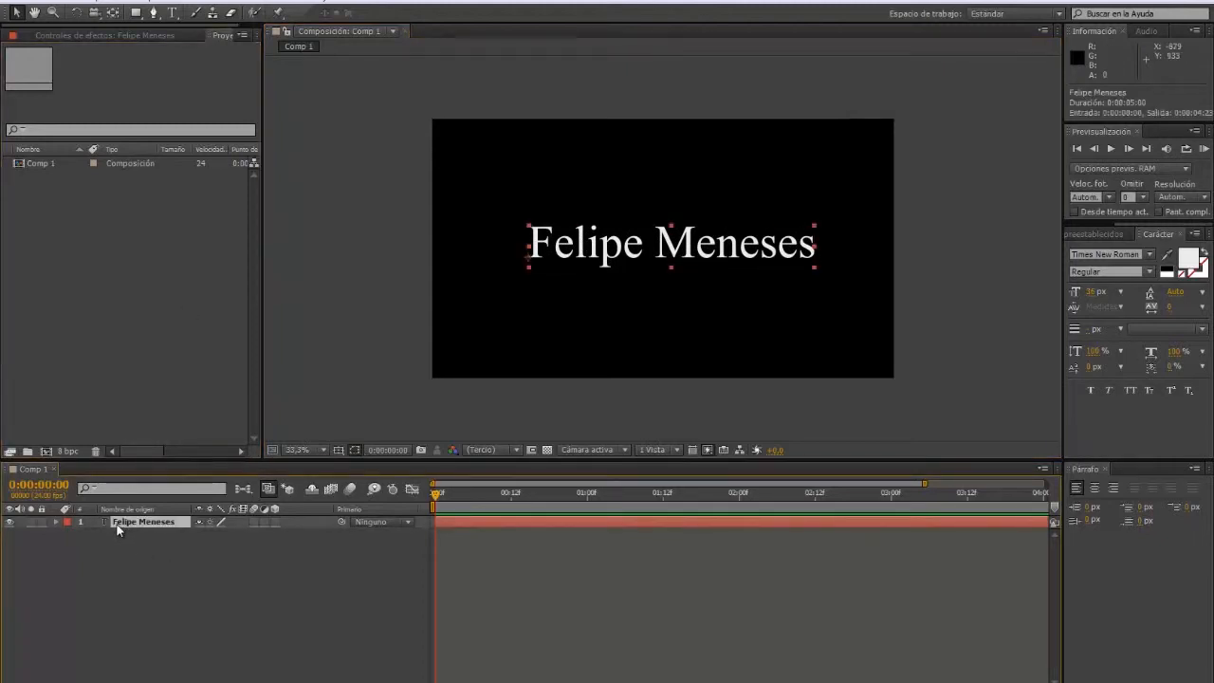
right_click(112, 523)
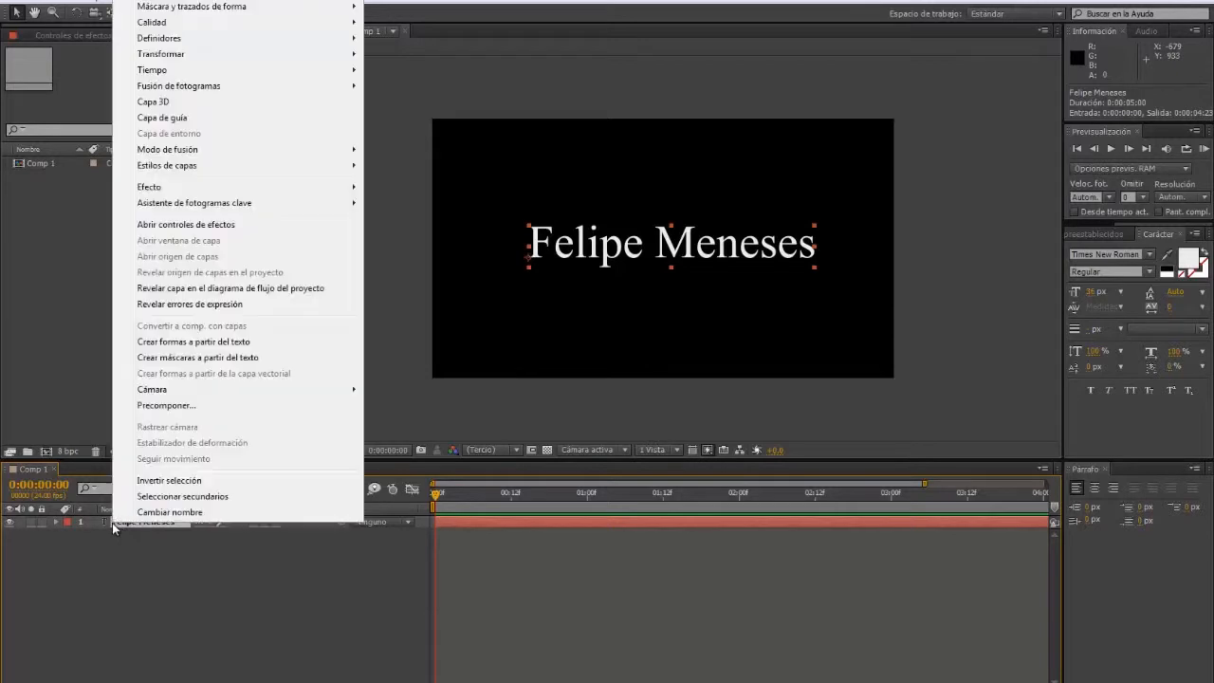
left_click(166, 405)
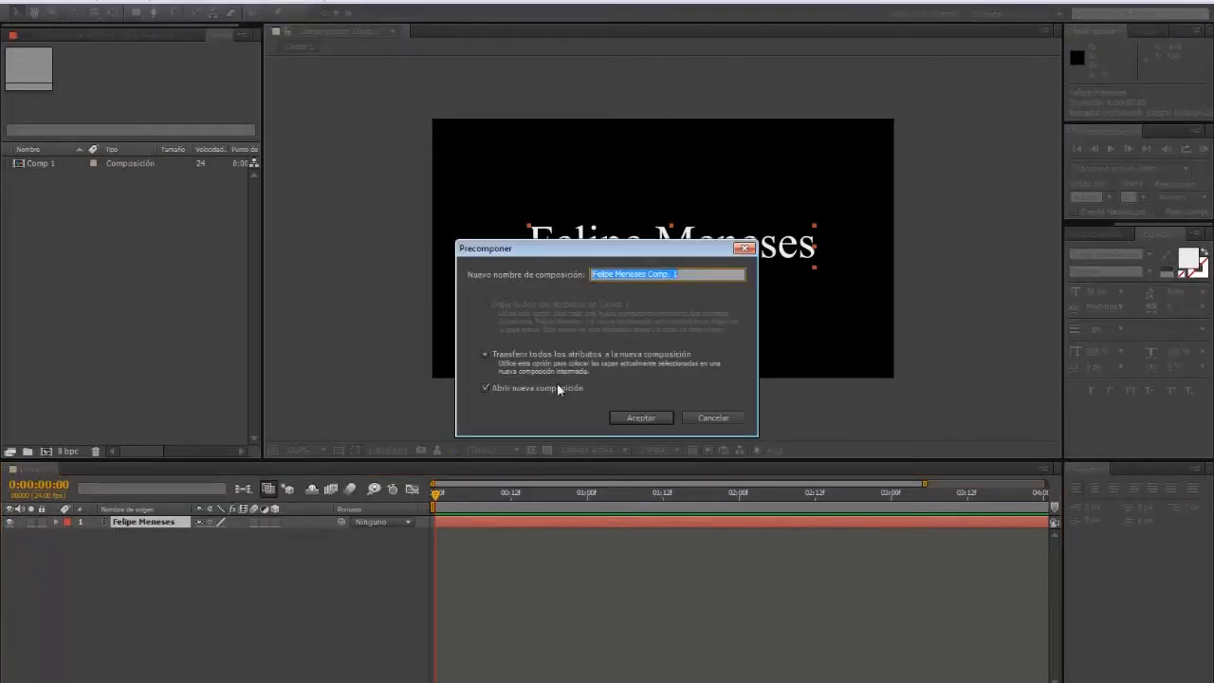
left_click(485, 388)
left_click_drag(684, 275, 602, 274)
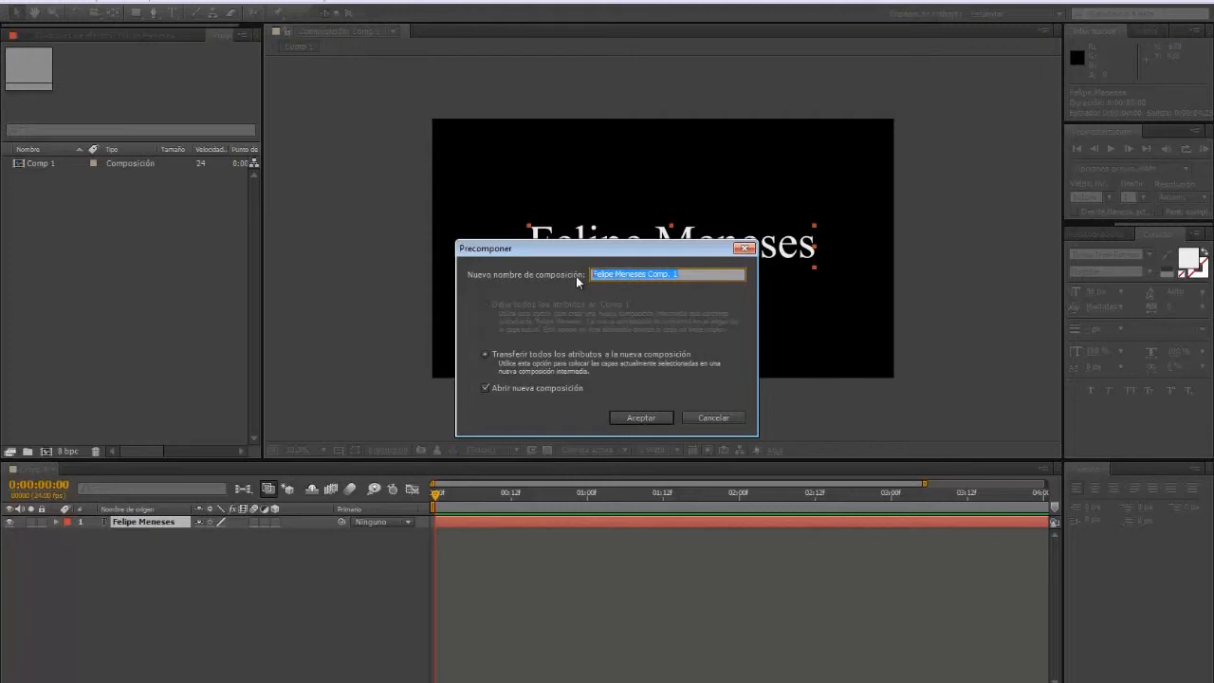
type("texto")
left_click(639, 417)
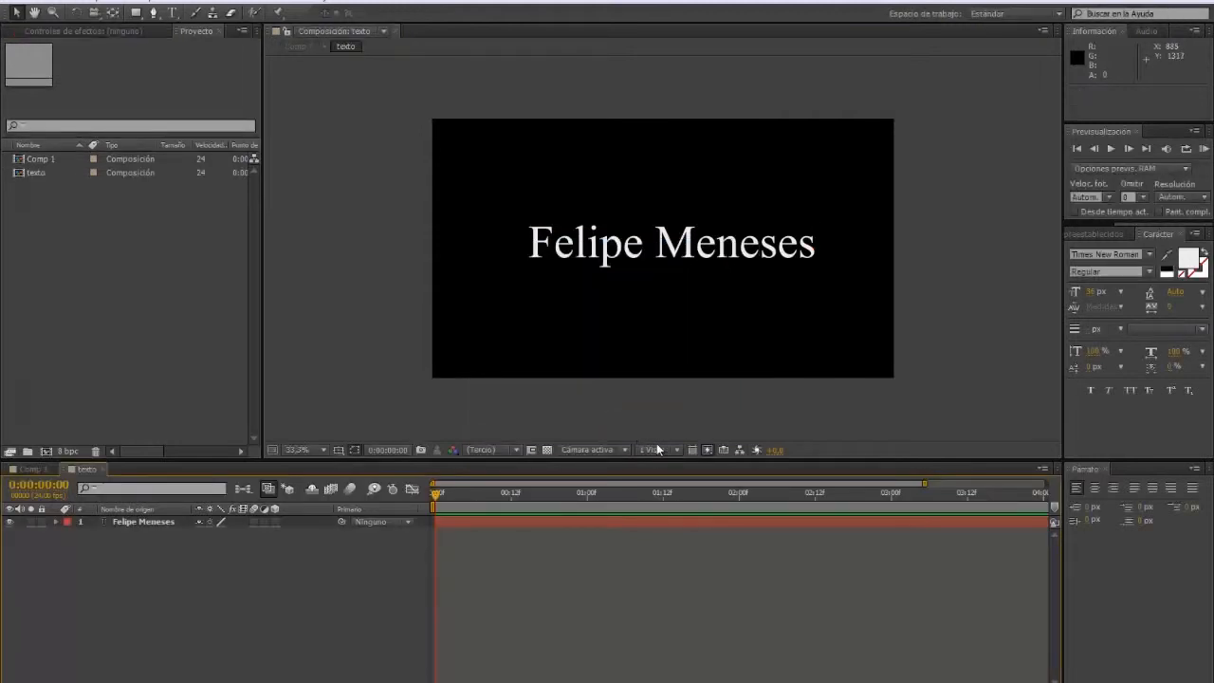
Step: Select Comp 1 among the project items
left_click(26, 173)
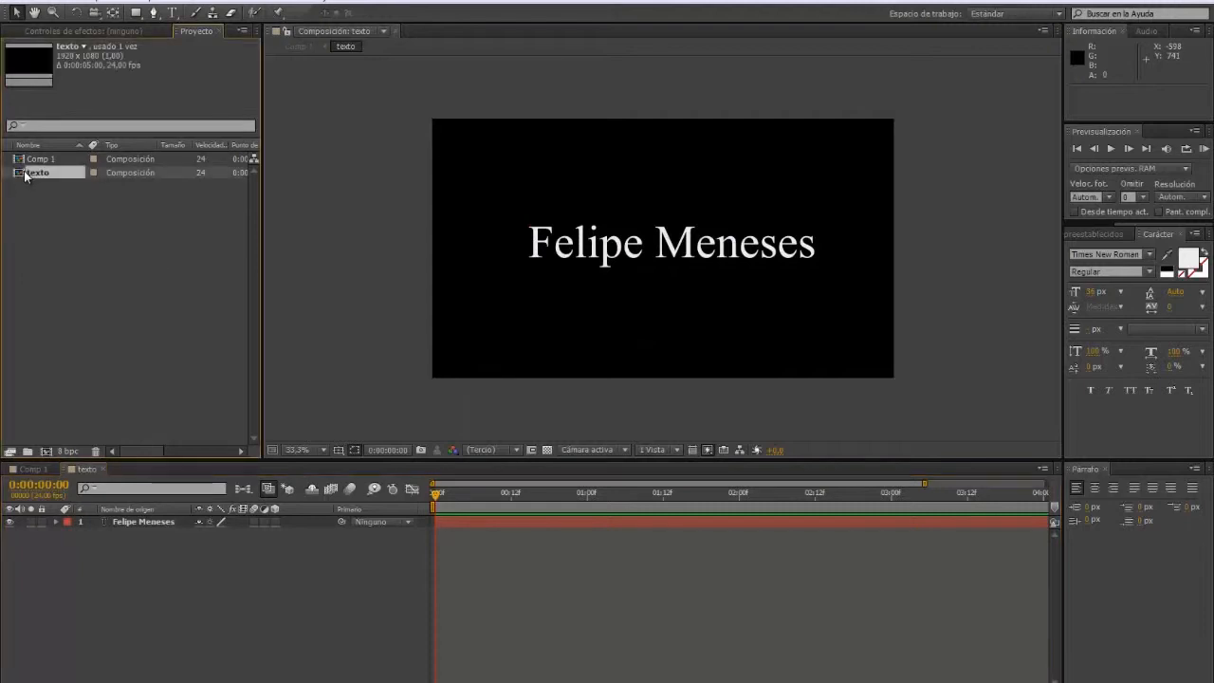
left_click(23, 159)
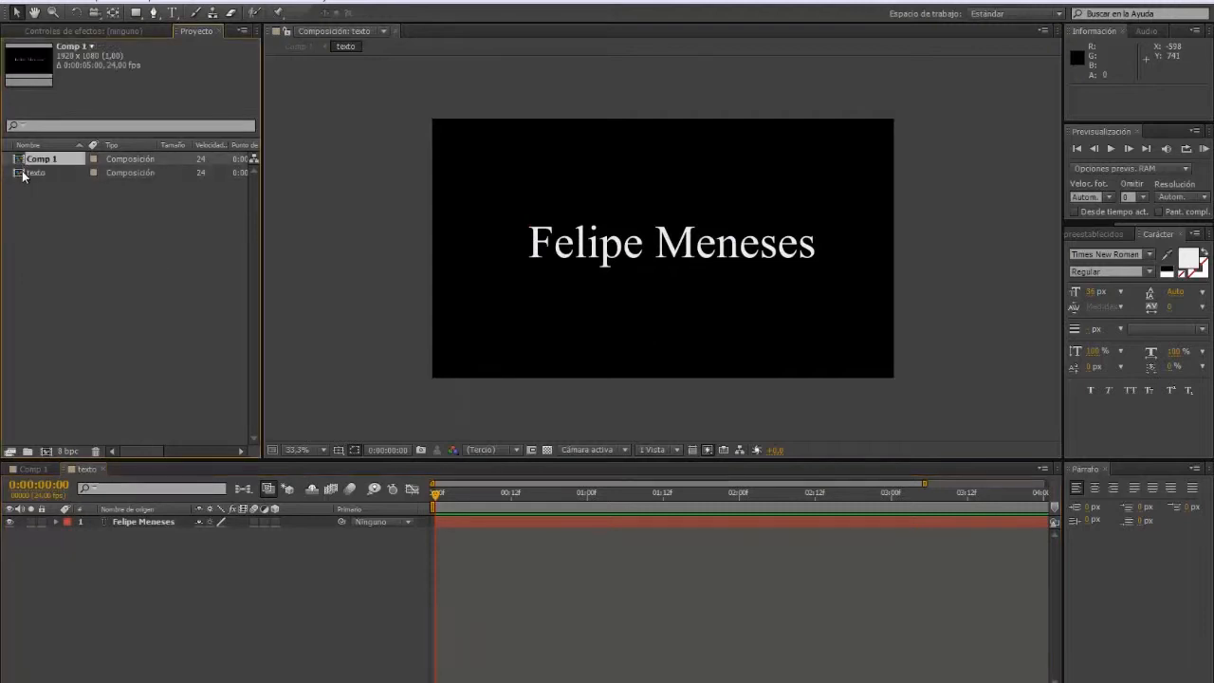
left_click(23, 173)
left_click(20, 160)
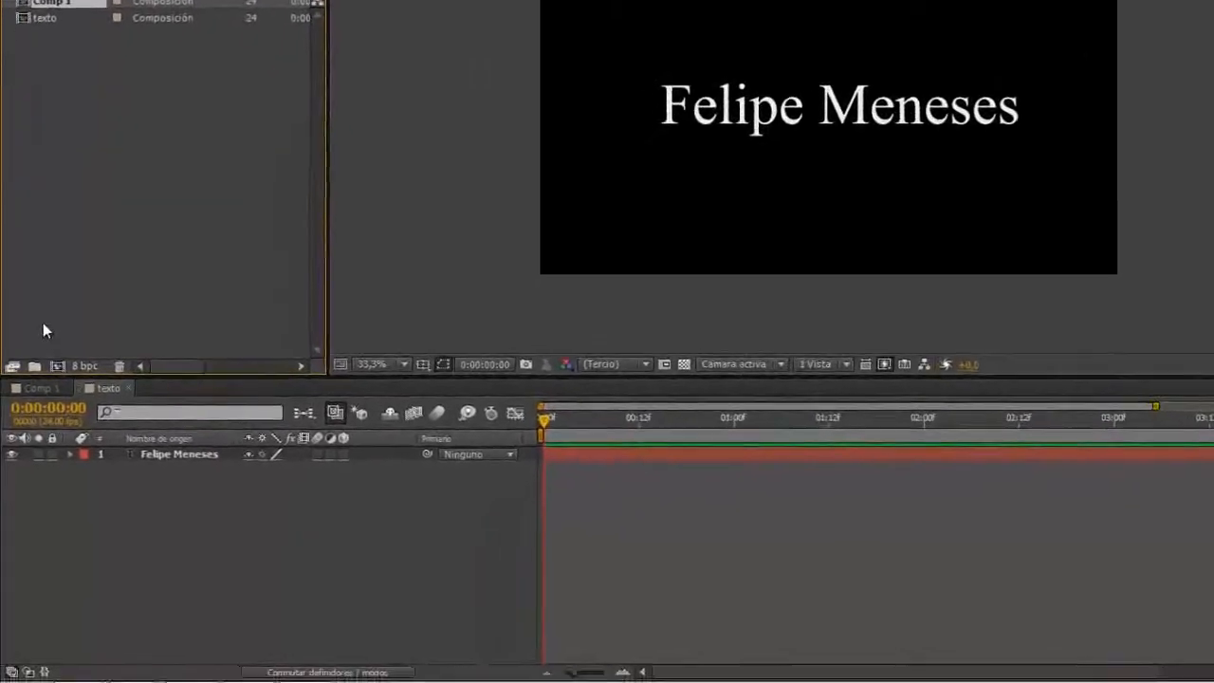
Step: Add a black 1920×1080 solid named form to Comp 1 and select it
left_click(31, 388)
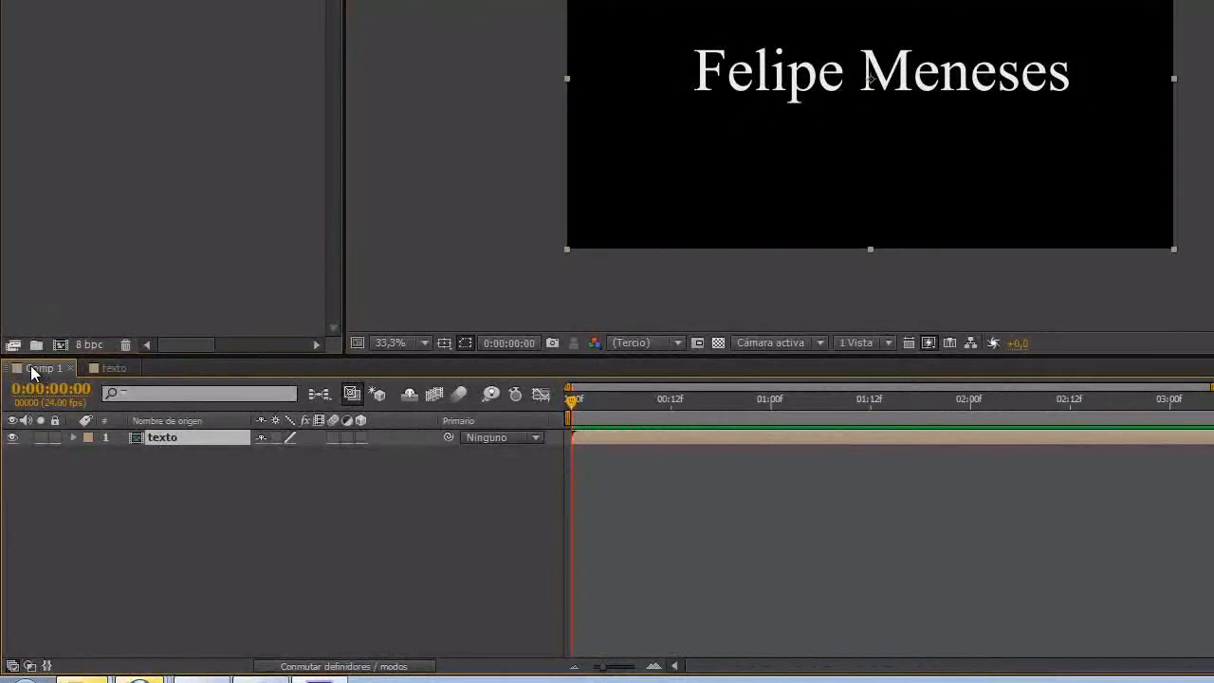
right_click(184, 497)
mouse_move(279, 296)
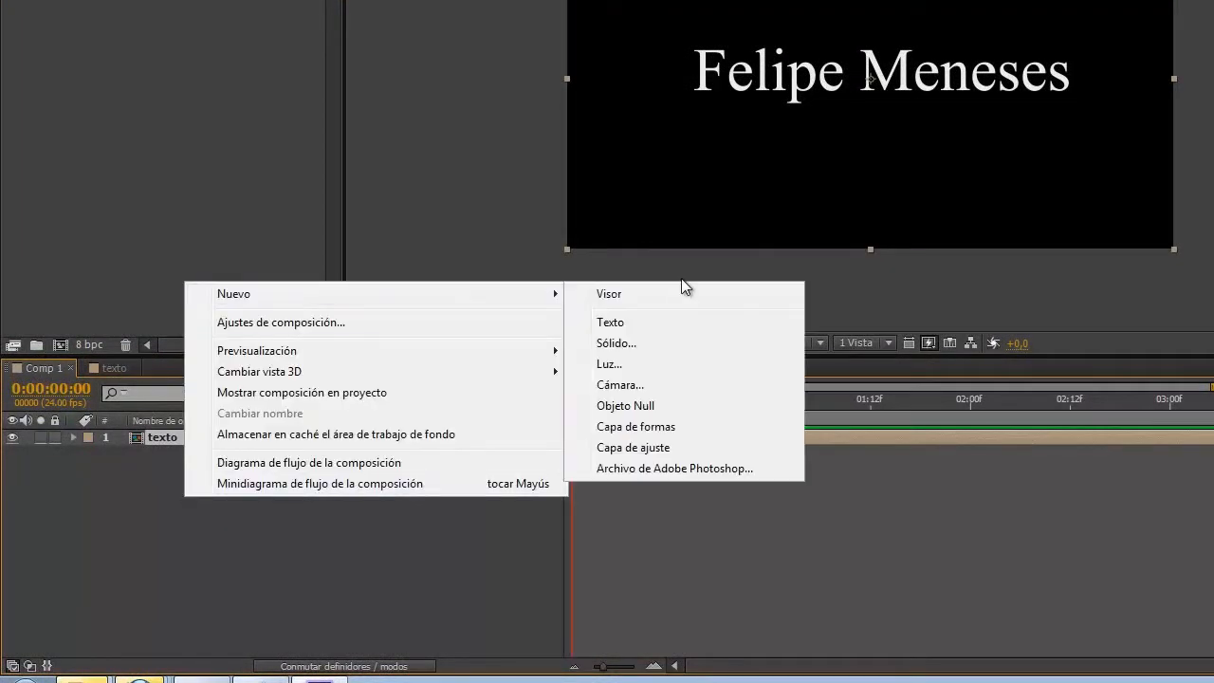
left_click(639, 352)
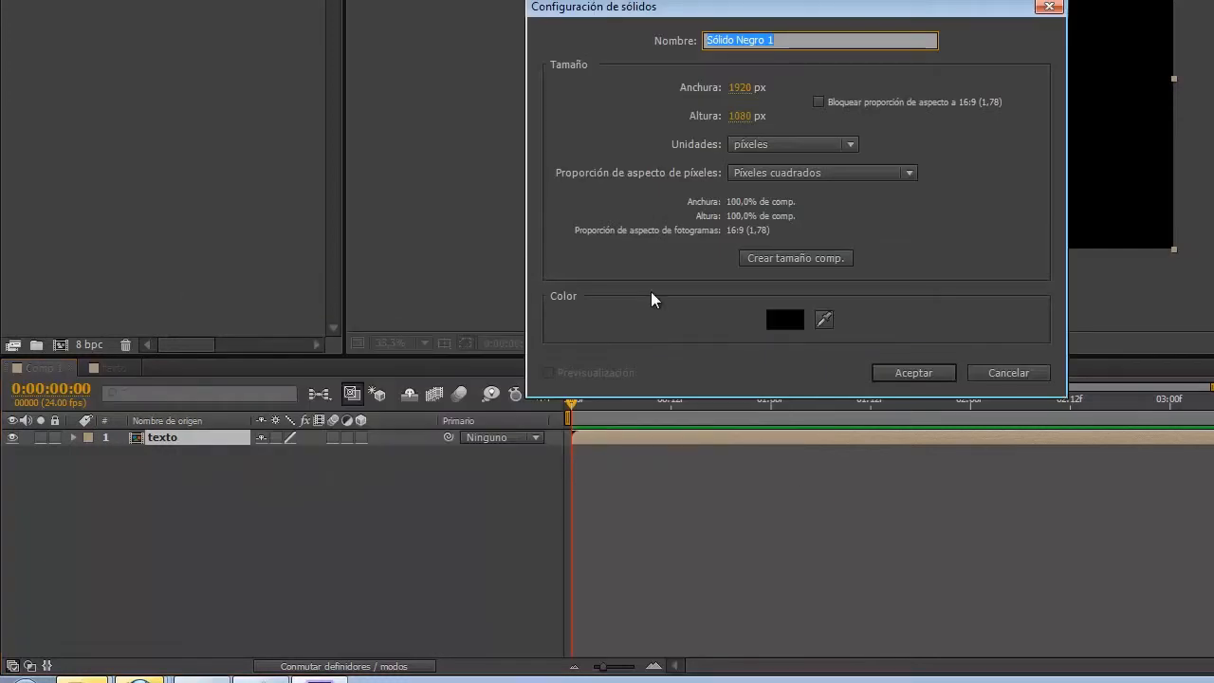
type("form")
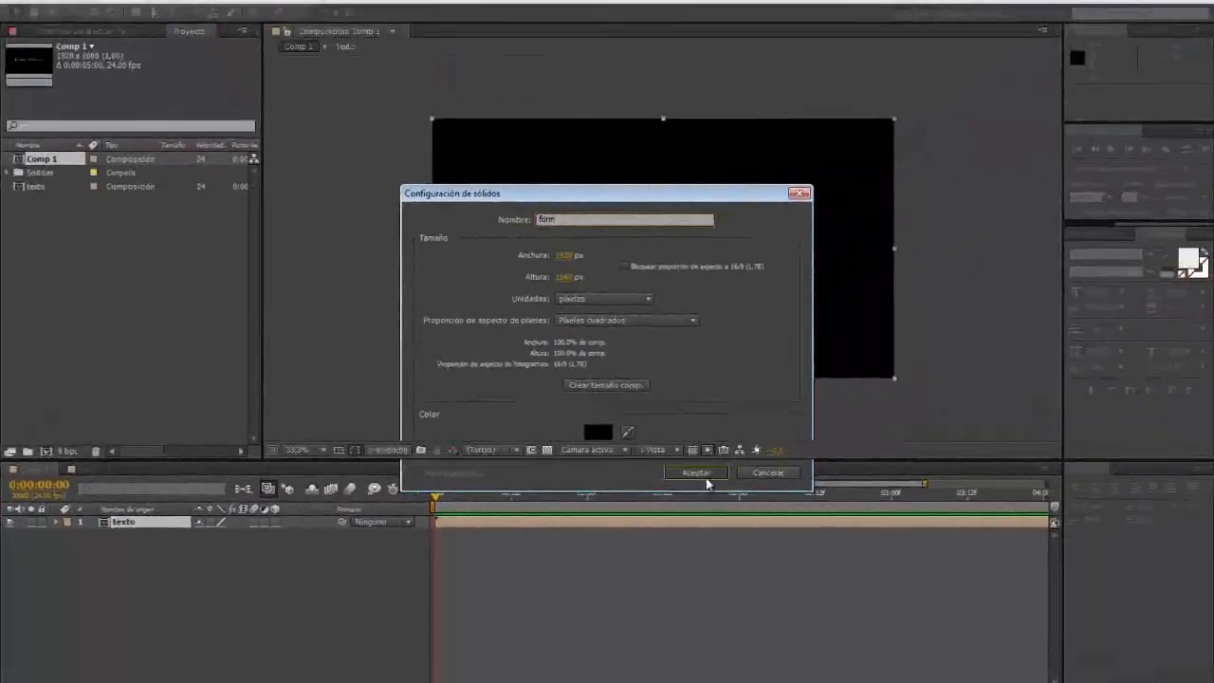
left_click(768, 439)
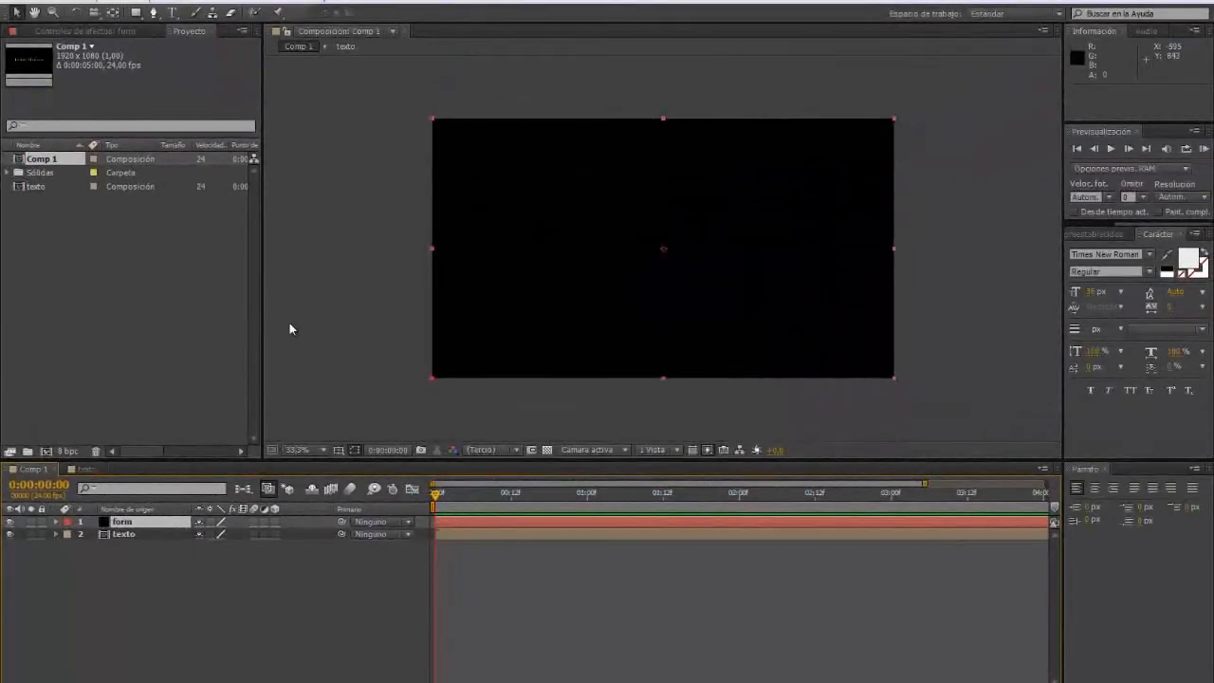
left_click(108, 522)
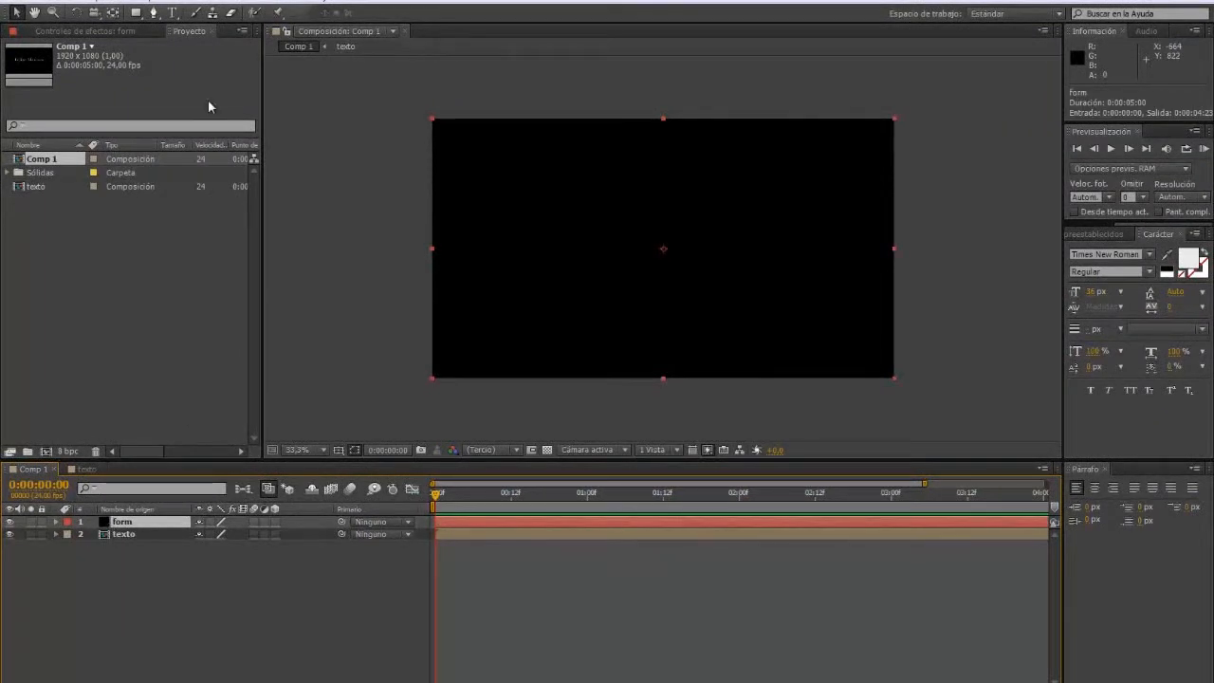
Step: Apply the Trapcode Form effect to the form solid
left_click(187, 4)
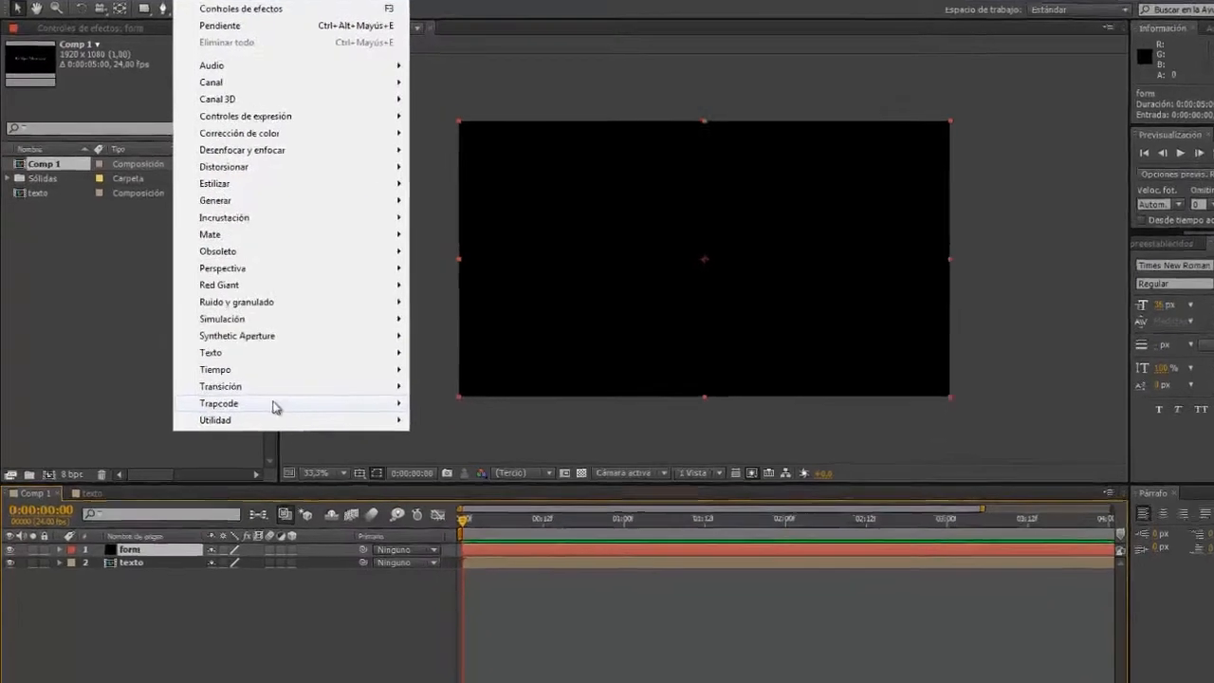
mouse_move(380, 386)
left_click(508, 450)
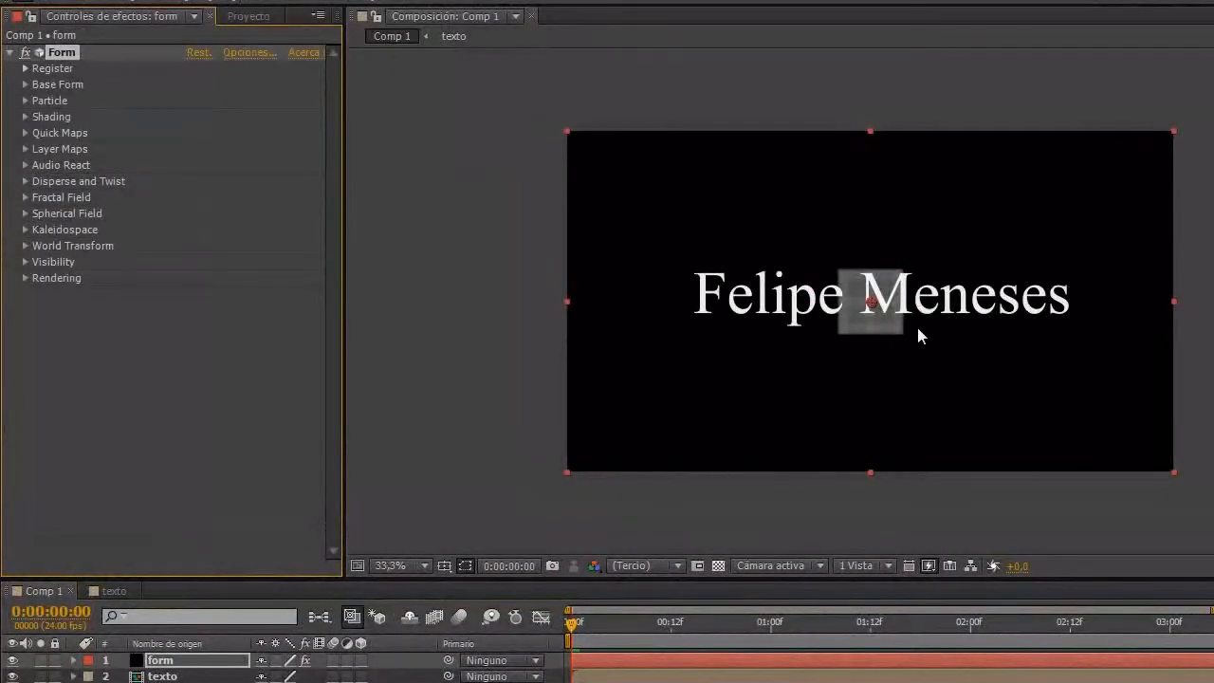
Step: Check the texto composition, return to Comp 1, and show the Project panel
left_click(44, 592)
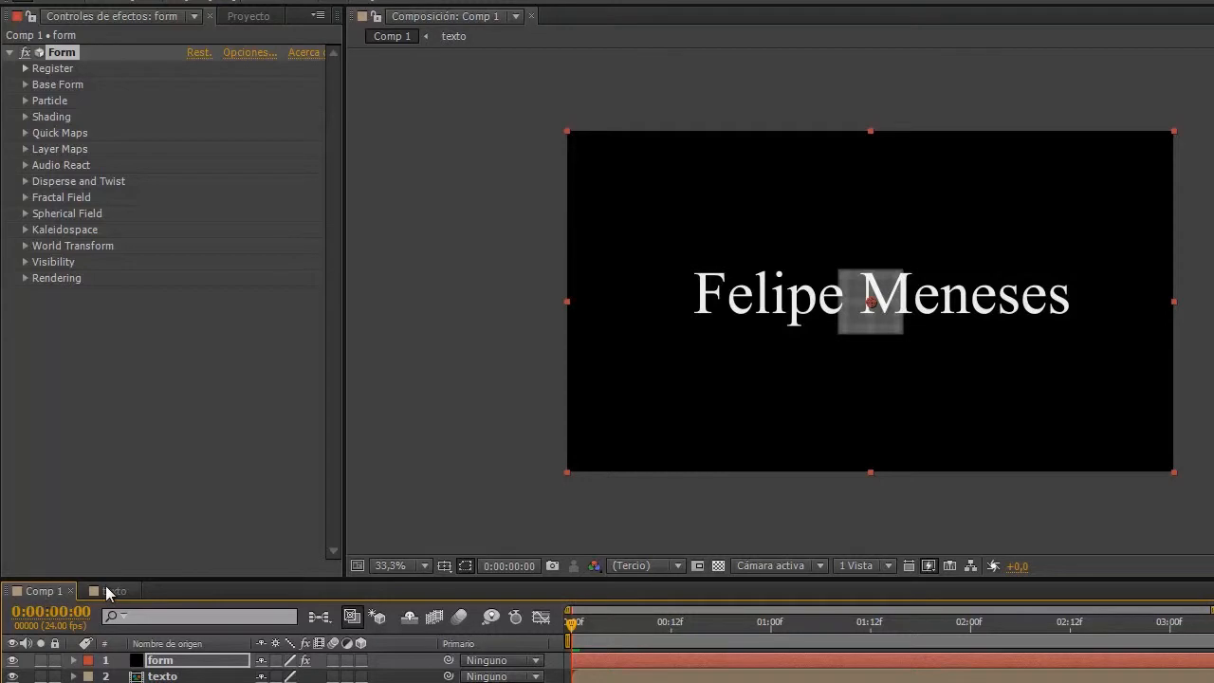
left_click(106, 590)
left_click(46, 590)
left_click(246, 17)
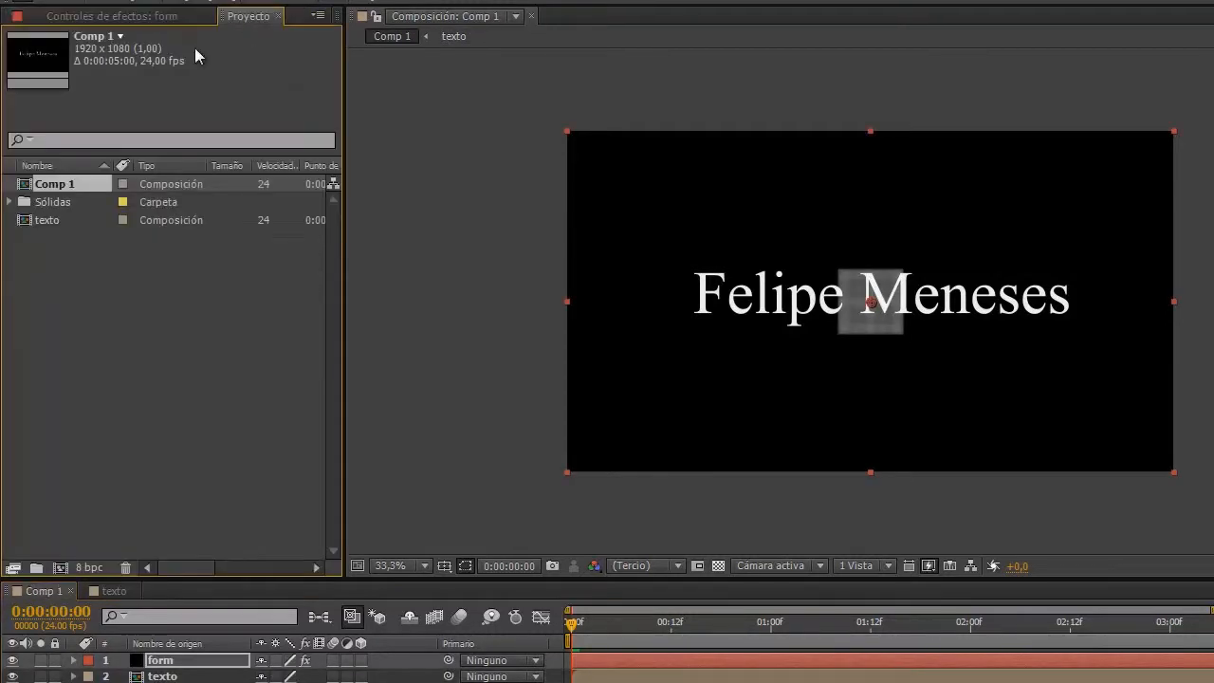
Step: Rename Comp 1 to final in the Project panel and select it
right_click(54, 186)
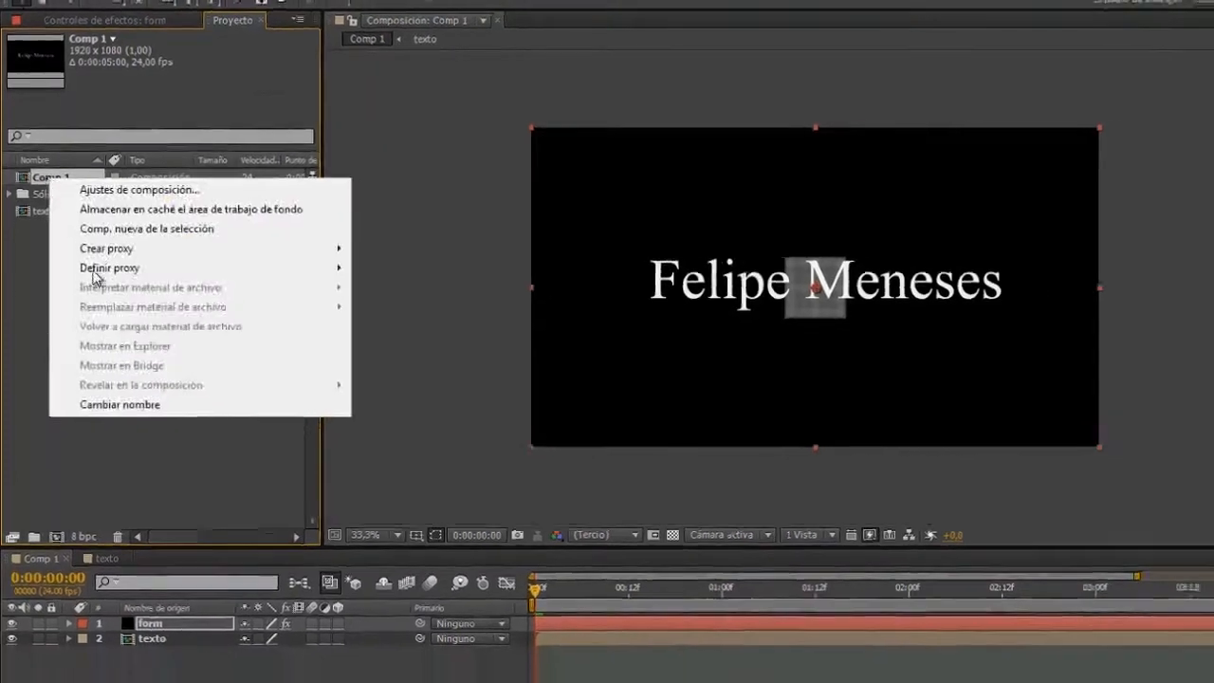
left_click(90, 441)
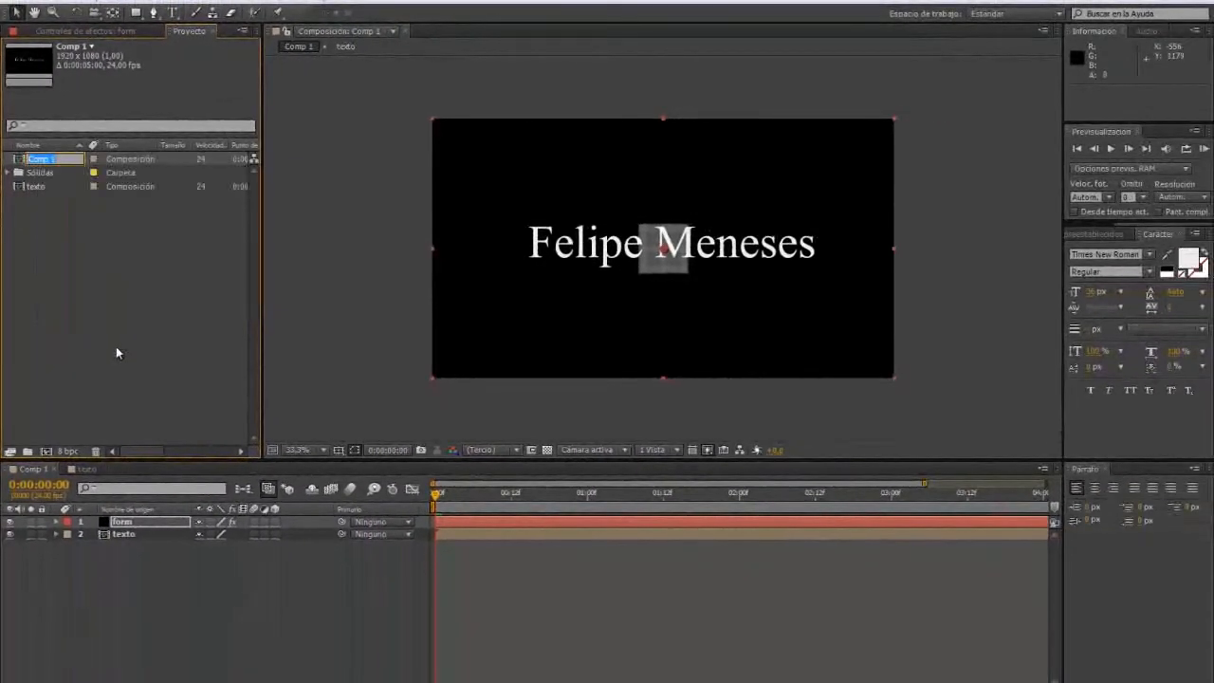
type("final")
left_click(124, 239)
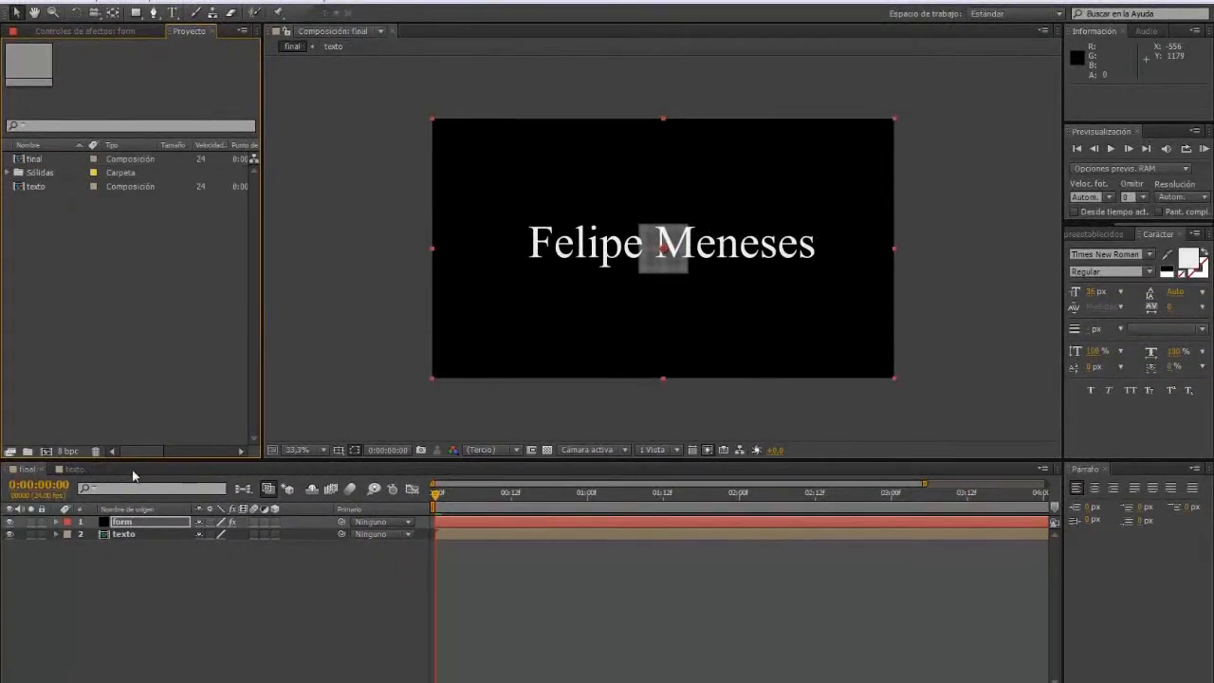
left_click(108, 523)
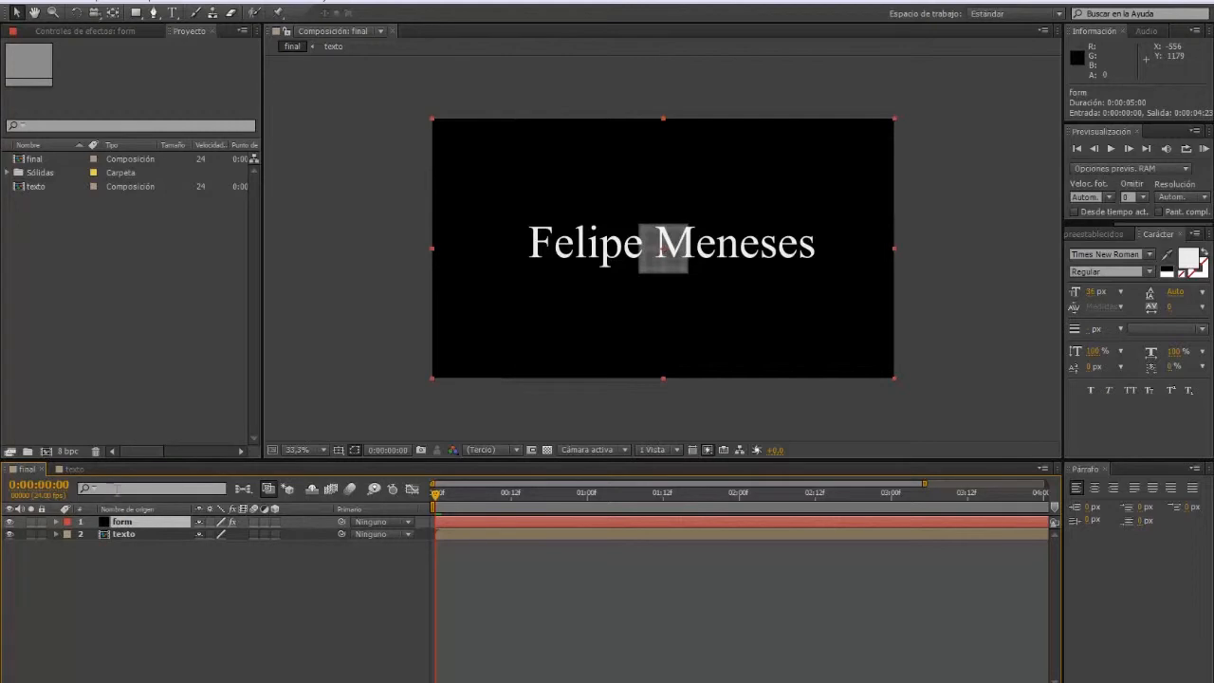
left_click(38, 160)
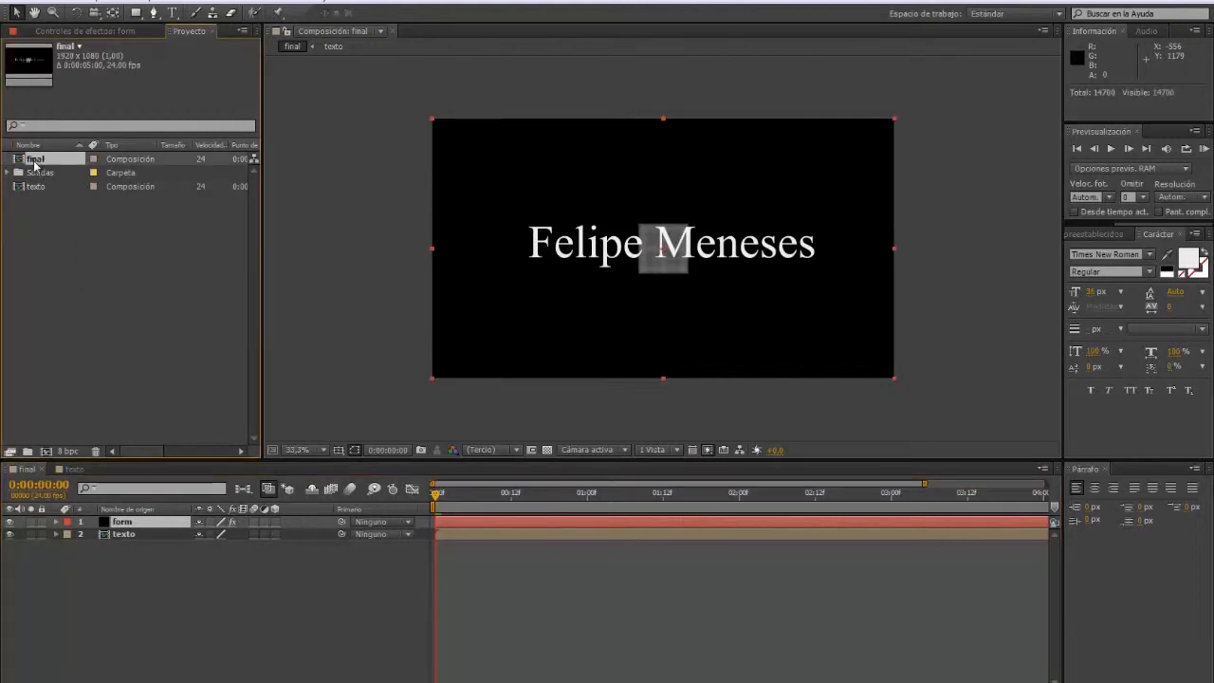
Step: In Form's Base Form, widen grid Size X and Y and set Particles in Z to 2
left_click(92, 31)
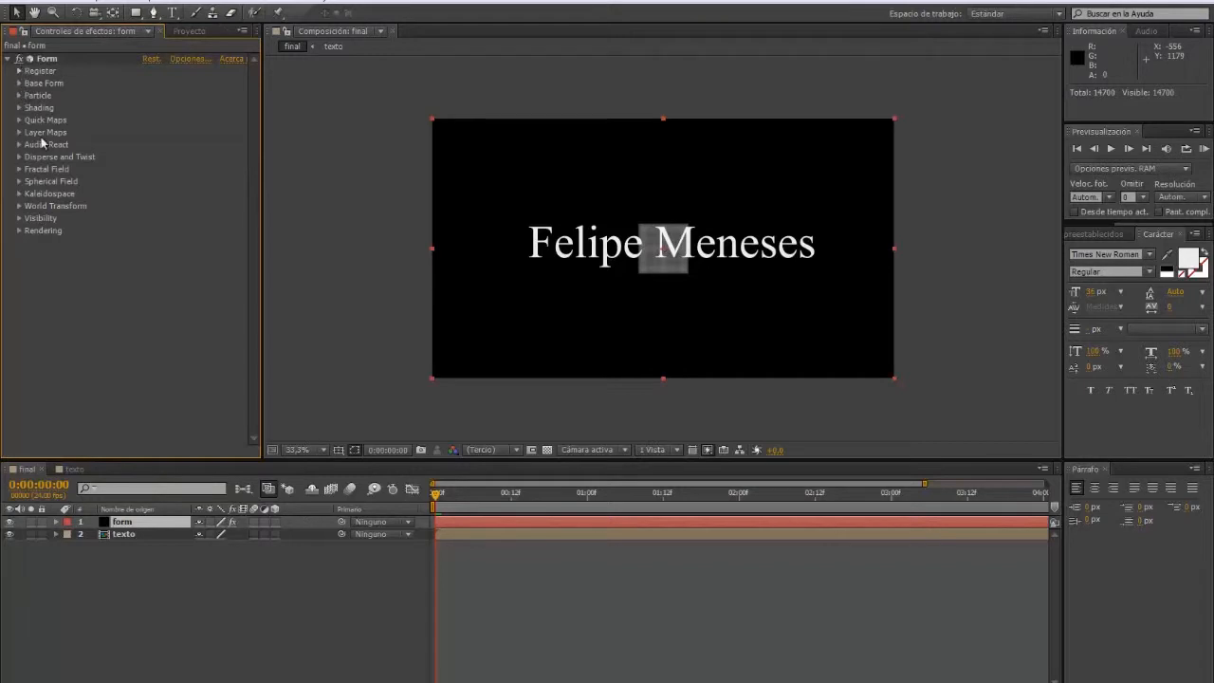
left_click(19, 84)
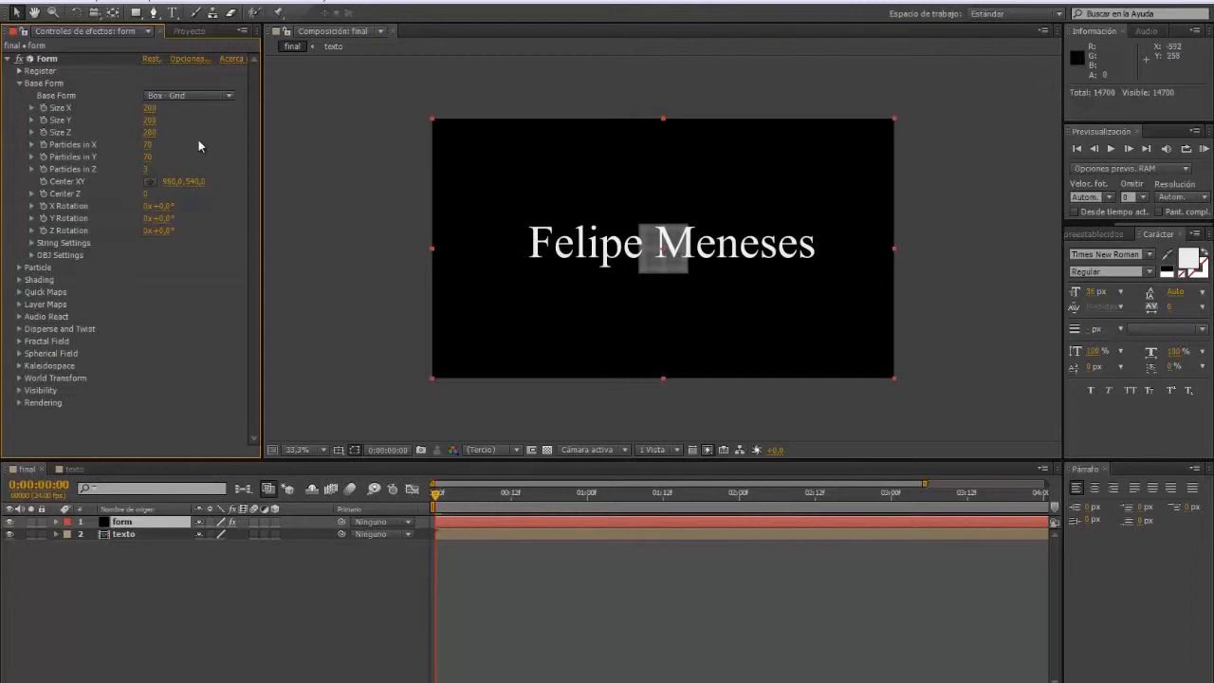
left_click_drag(150, 108, 245, 128)
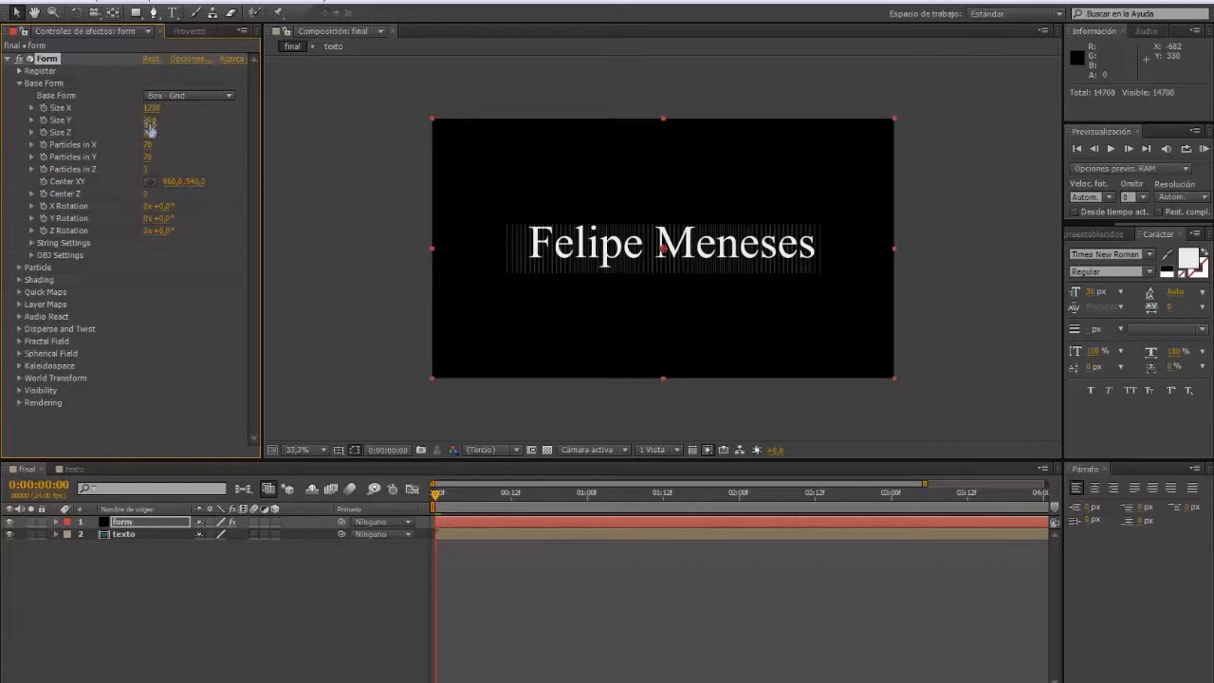
left_click_drag(150, 121, 153, 120)
left_click(146, 169)
type("2")
key("Return")
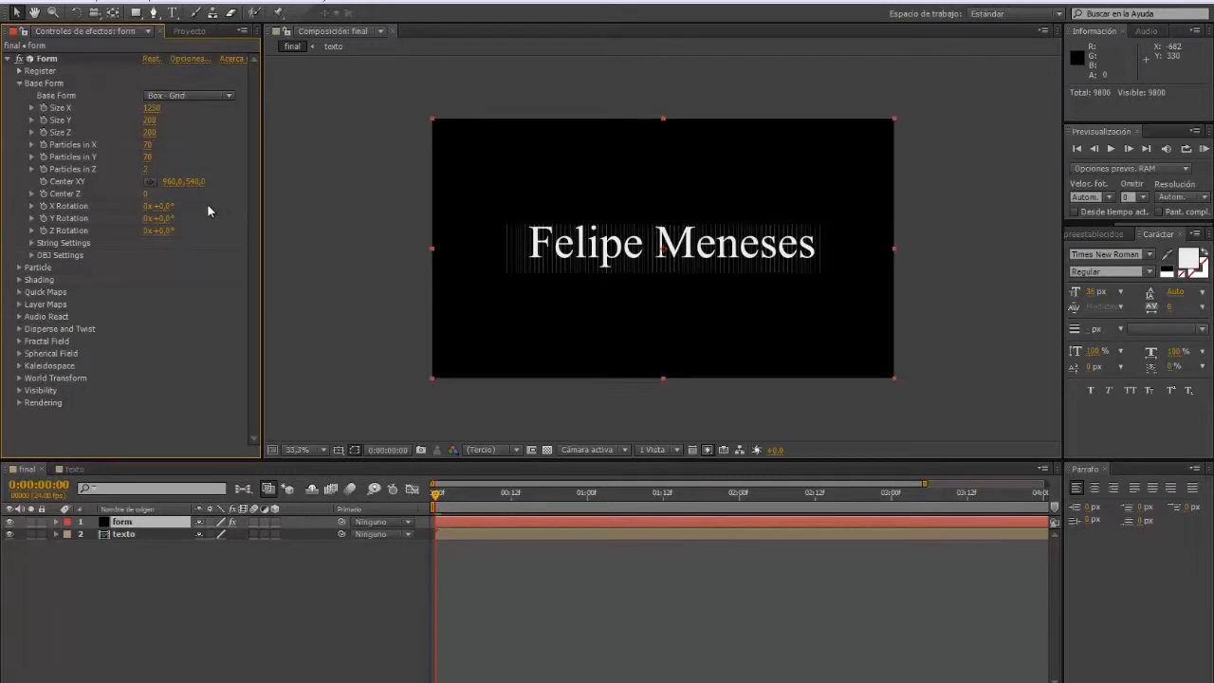
Step: Raise Particles in X to 400, then about 501, and increase Particles in Y
left_click_drag(148, 147, 263, 156)
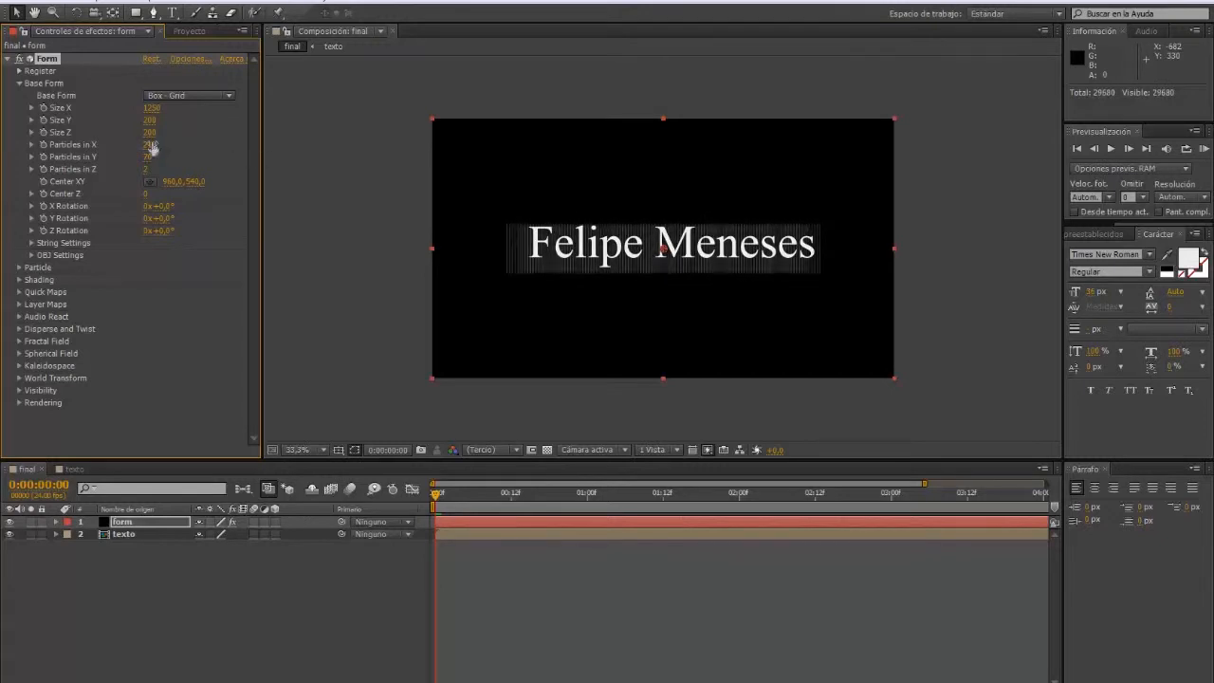
left_click_drag(152, 149, 254, 157)
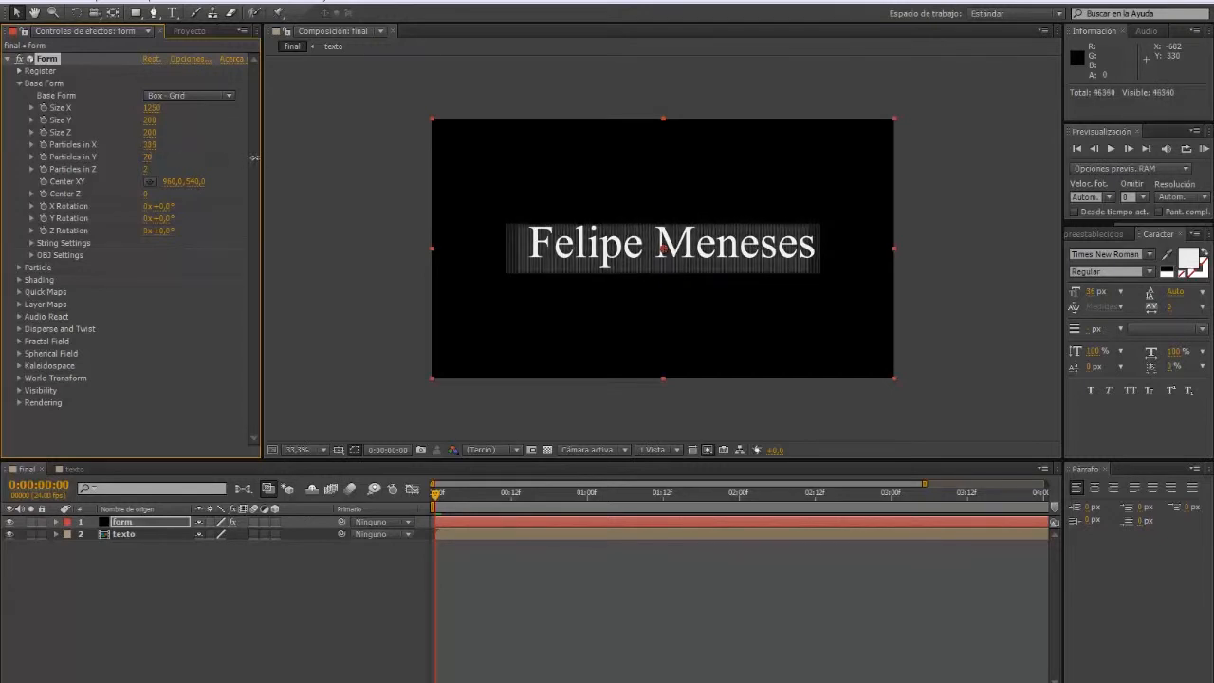
left_click(151, 145)
type("400")
key("Return")
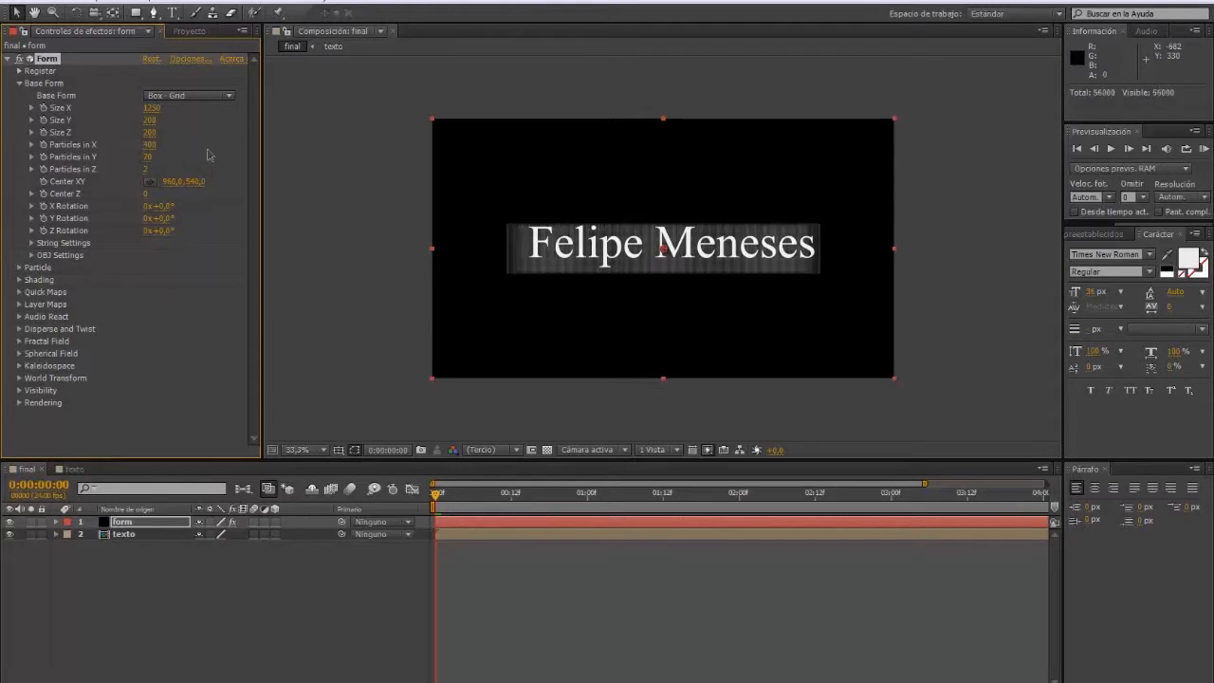
left_click_drag(149, 156, 233, 159)
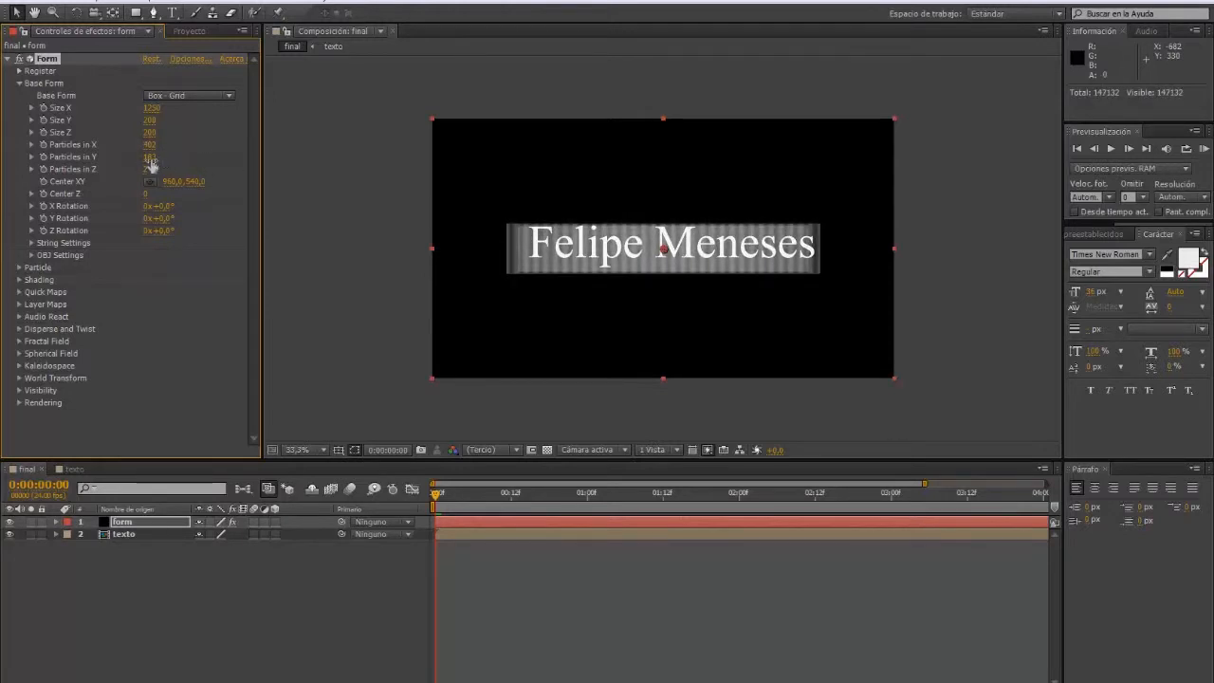
left_click_drag(151, 164, 233, 161)
left_click_drag(199, 148, 174, 166)
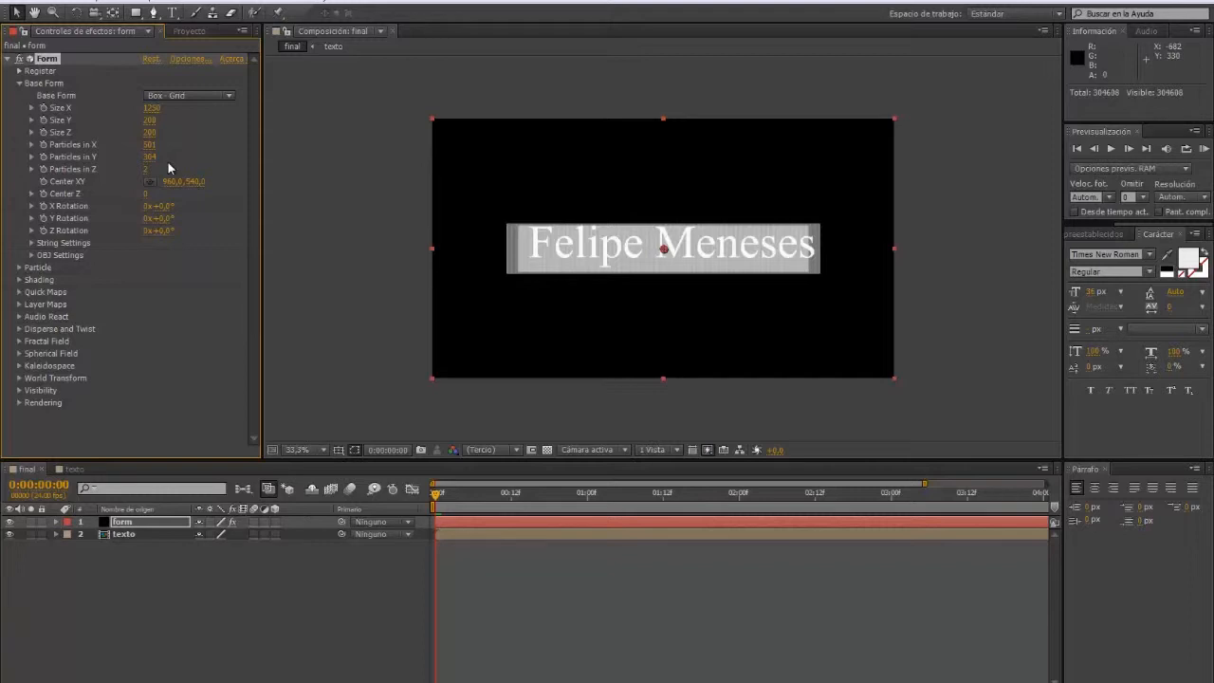
Step: Increase Size Z, nudge the layer right, set Particles in Z to 1, and add X particles
left_click_drag(149, 132, 158, 138)
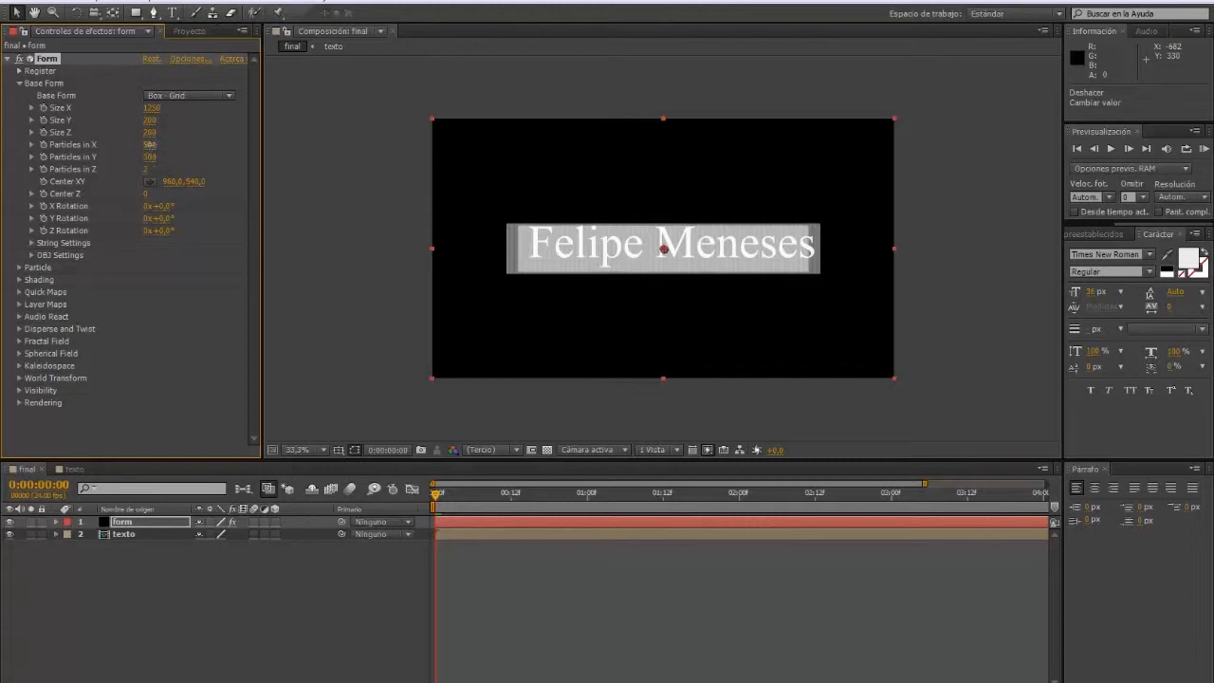
left_click_drag(149, 150, 170, 161)
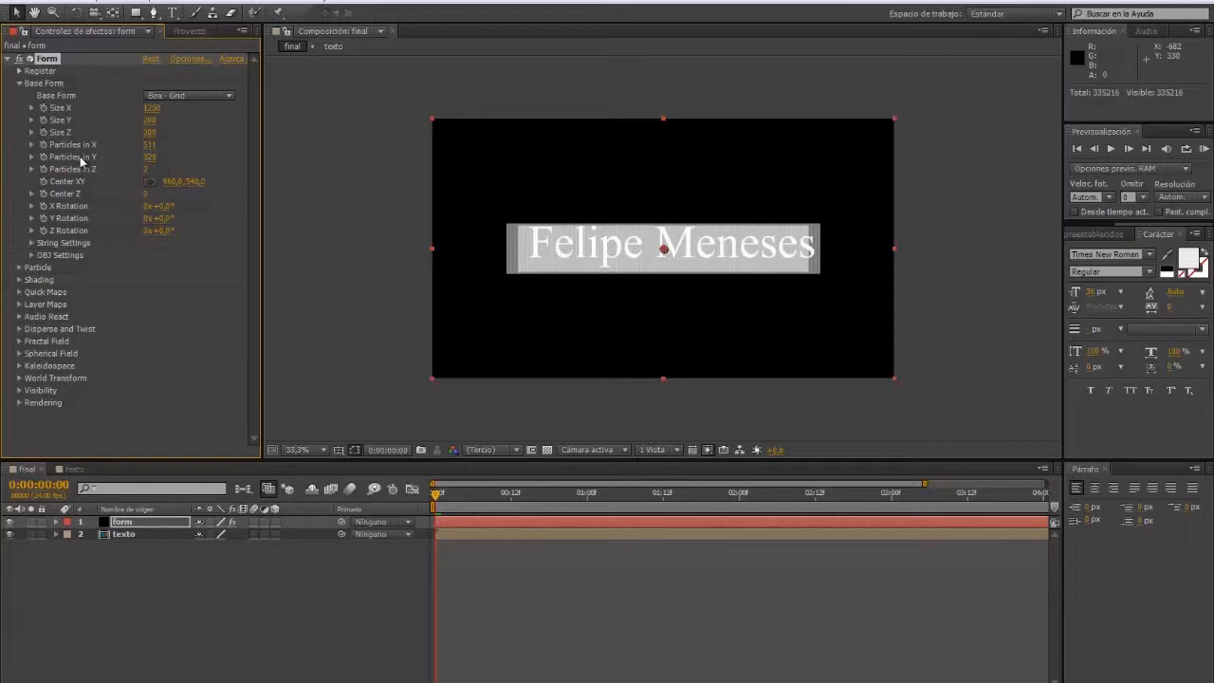
left_click_drag(535, 261, 547, 255)
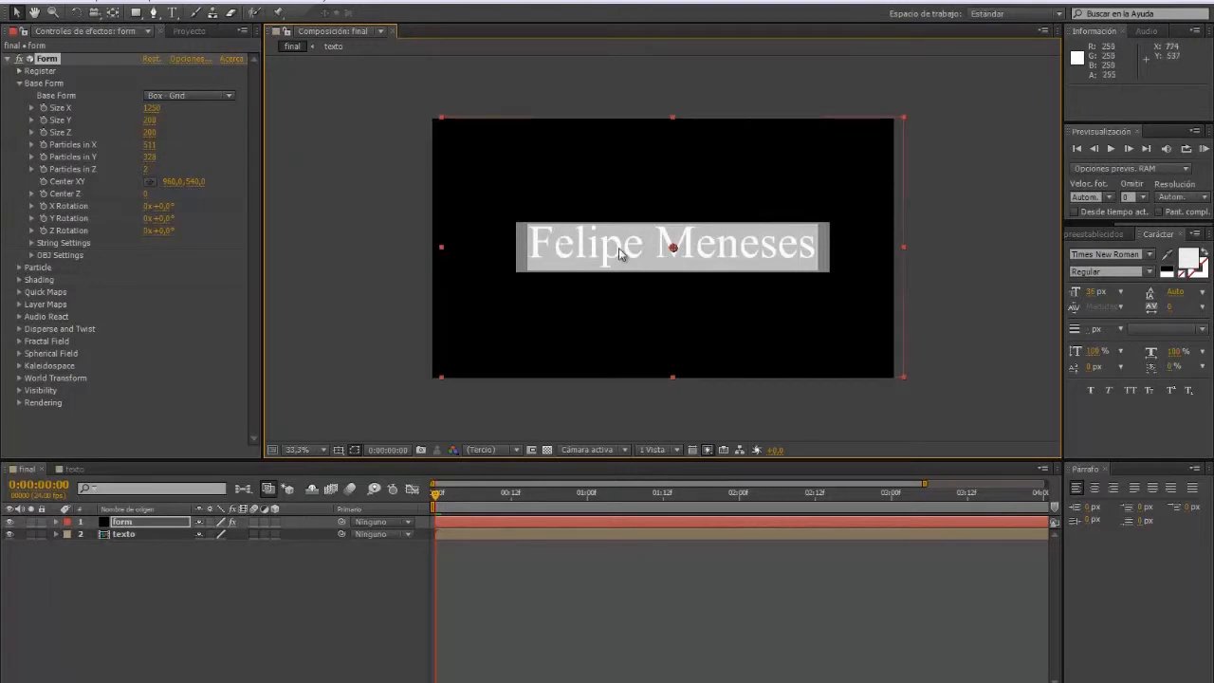
left_click(149, 169)
type("1")
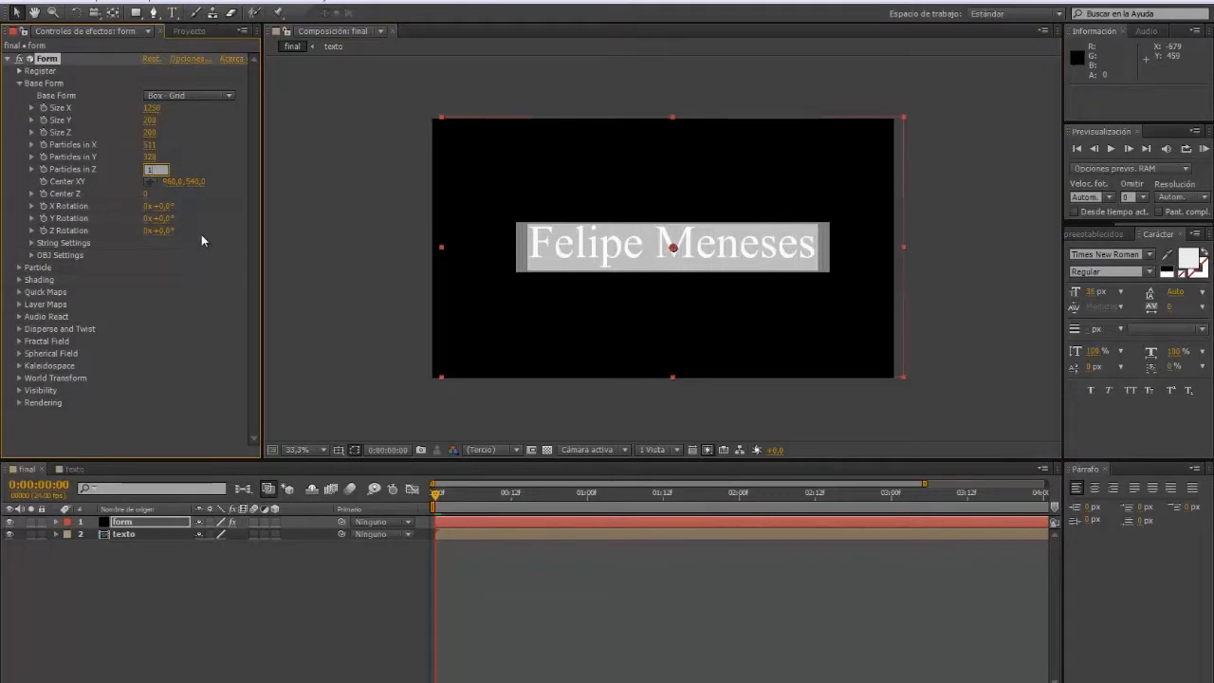
left_click(205, 222)
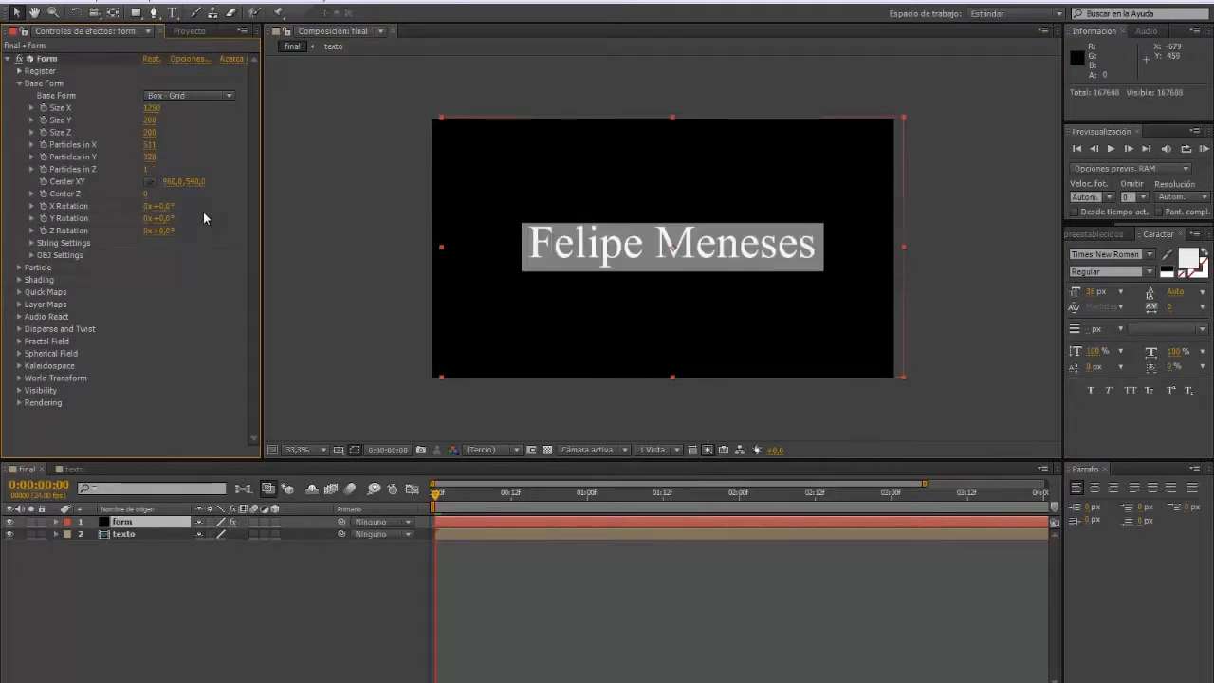
left_click_drag(150, 146, 226, 169)
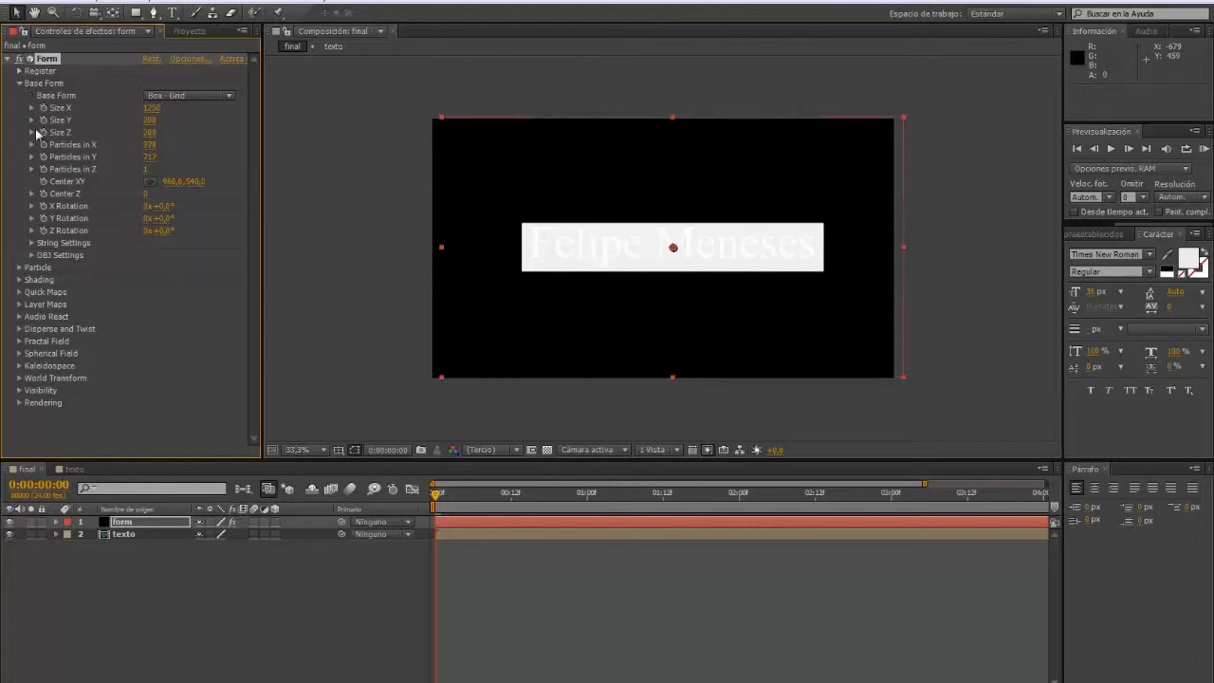
left_click(19, 83)
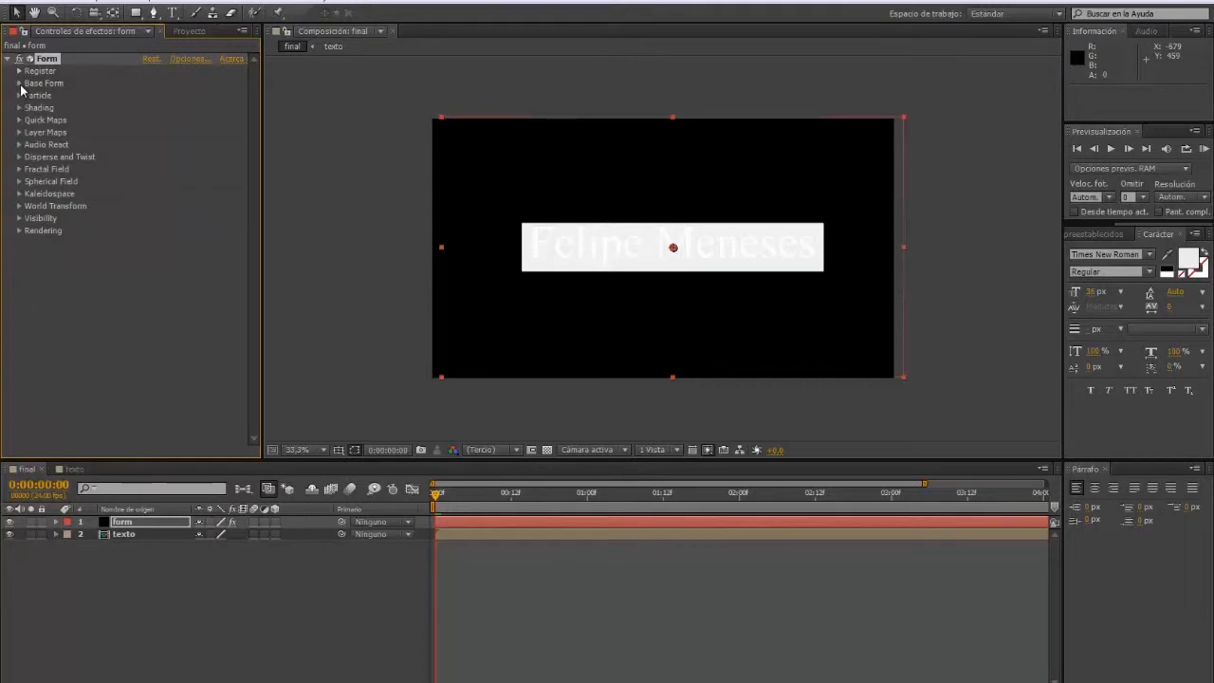
Step: Set Form's Particle Sphere Feather to 0 and particle Size to 2
left_click(19, 96)
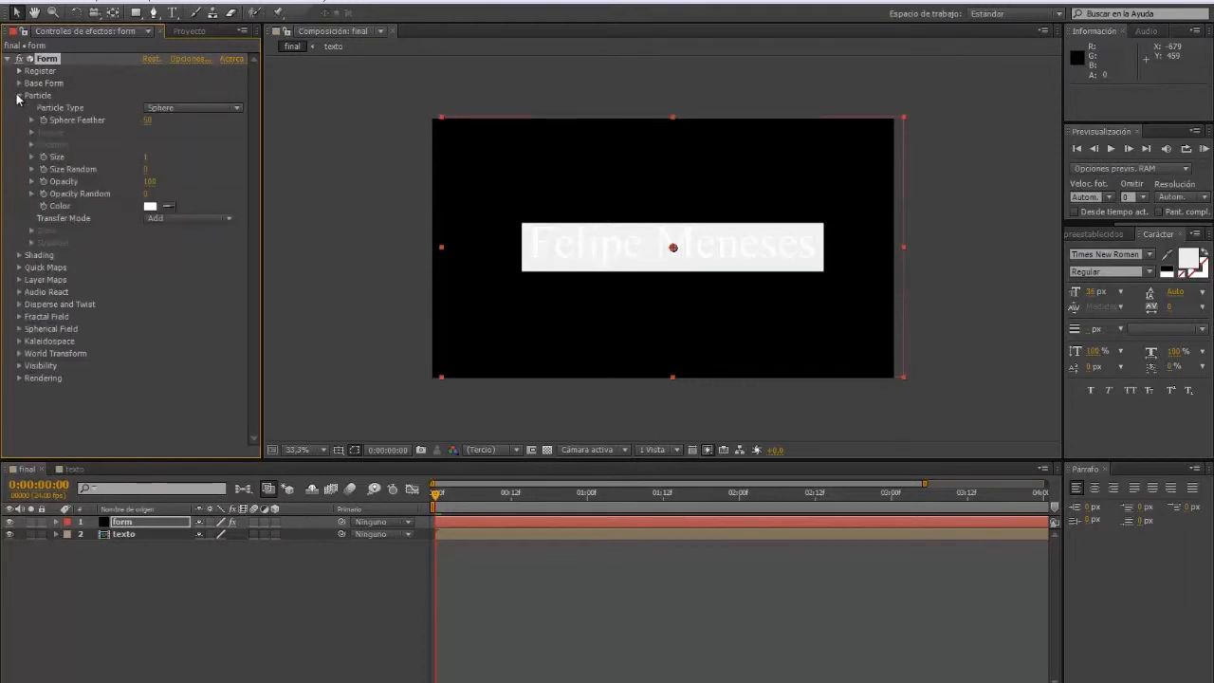
left_click(147, 121)
type("0")
left_click(198, 153)
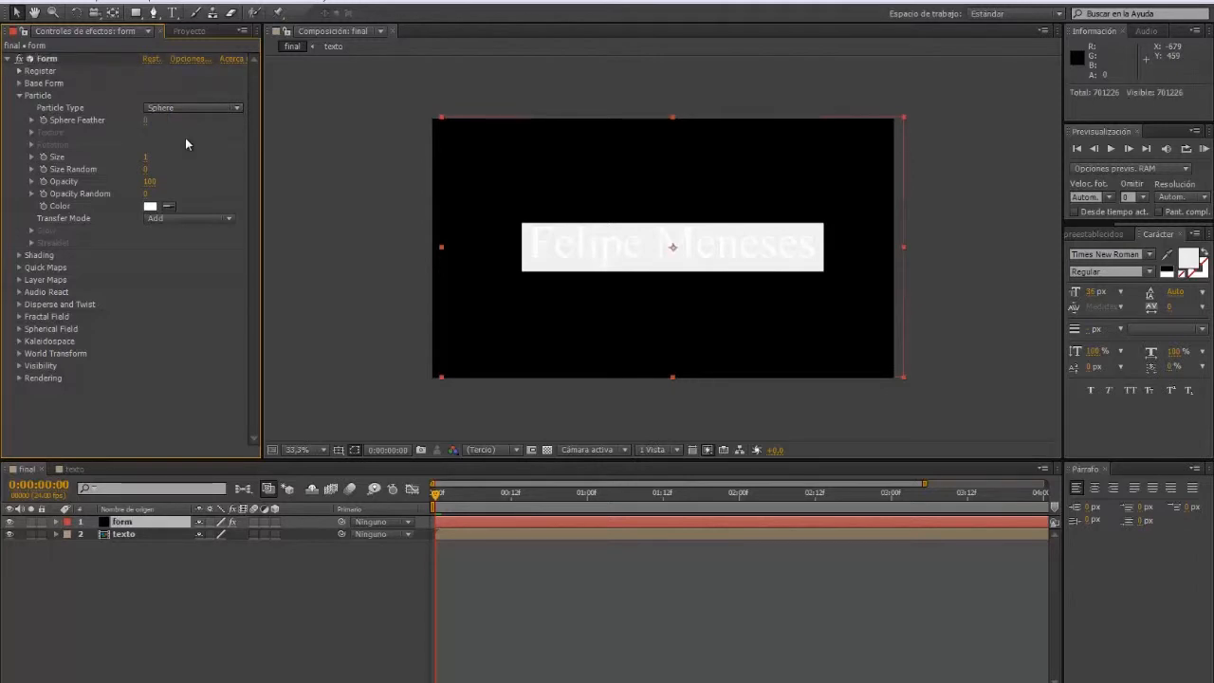
left_click(147, 157)
type("2")
key("Return")
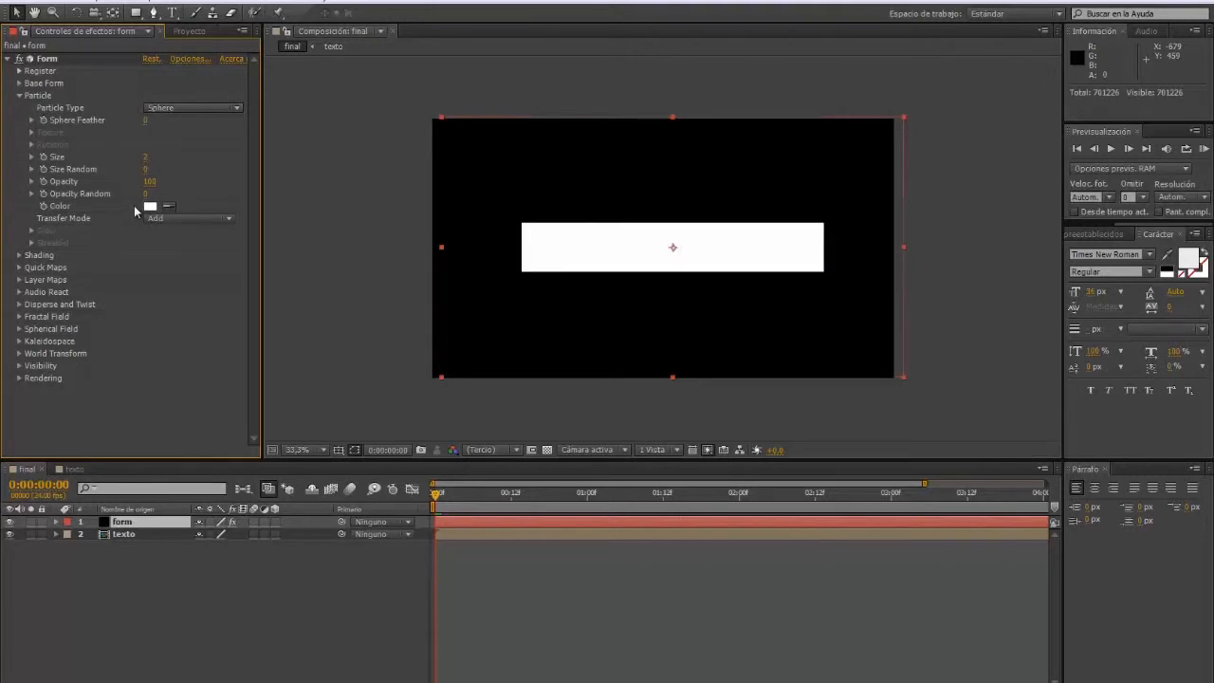
left_click(19, 280)
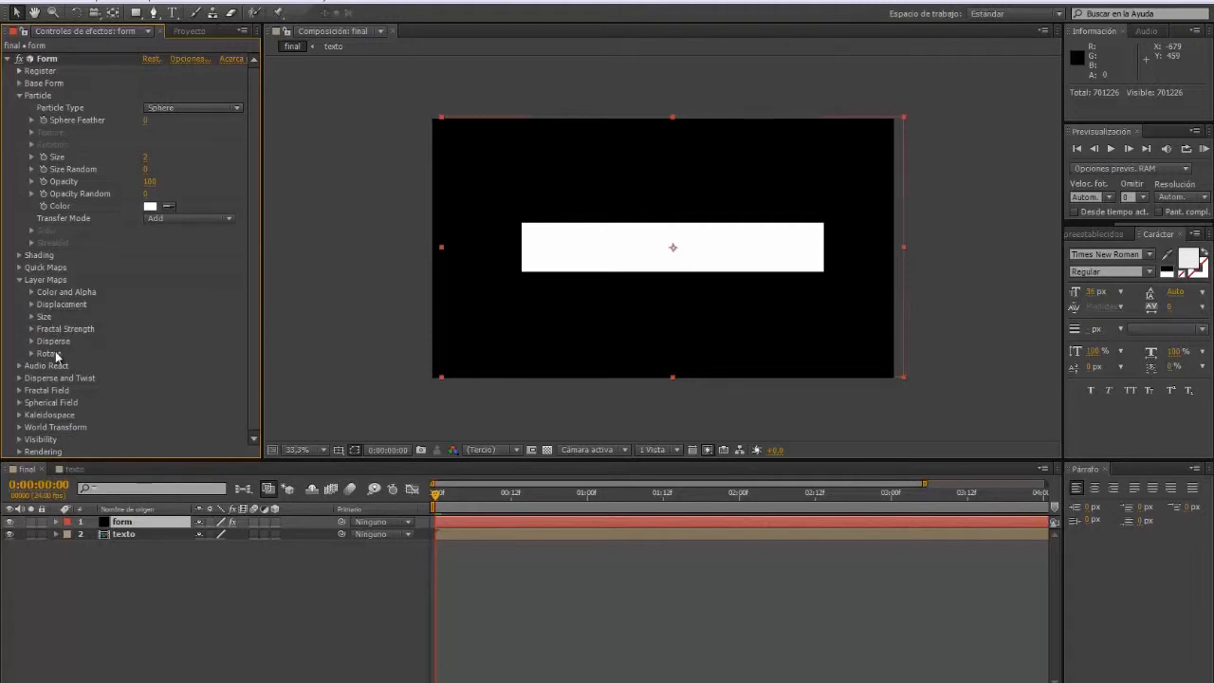
Step: Map Form's Color and Alpha from the texto layer, RGBA to RGBA, over XY
left_click(31, 292)
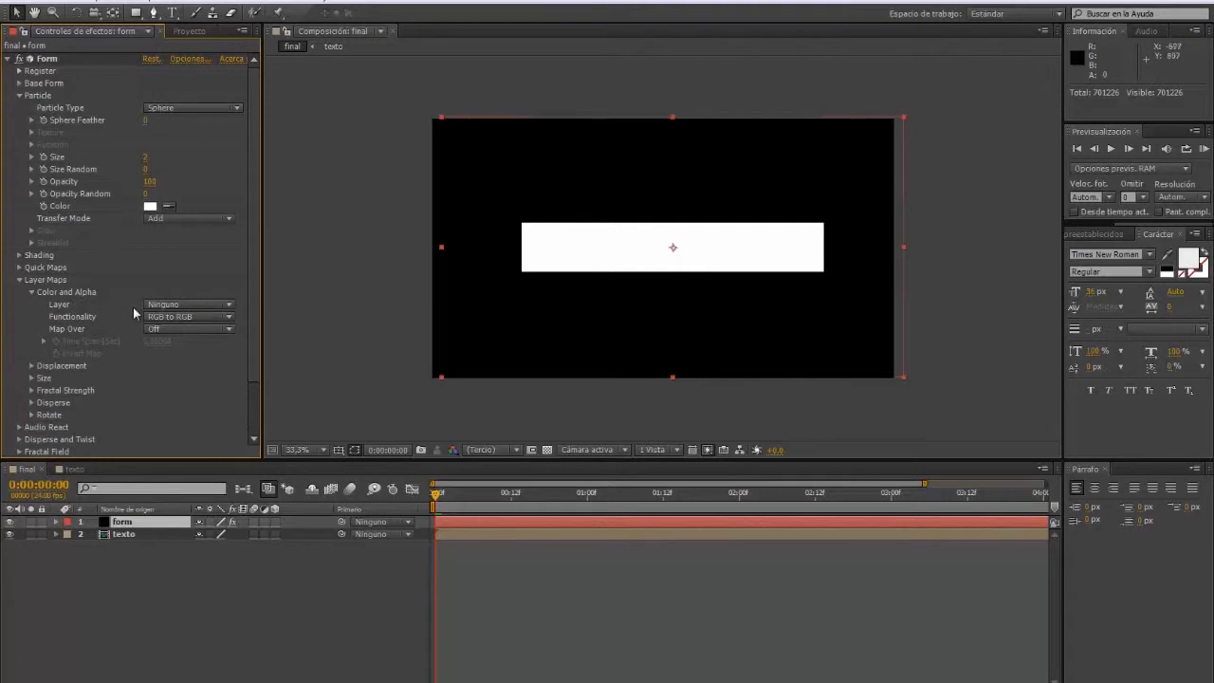
left_click(231, 306)
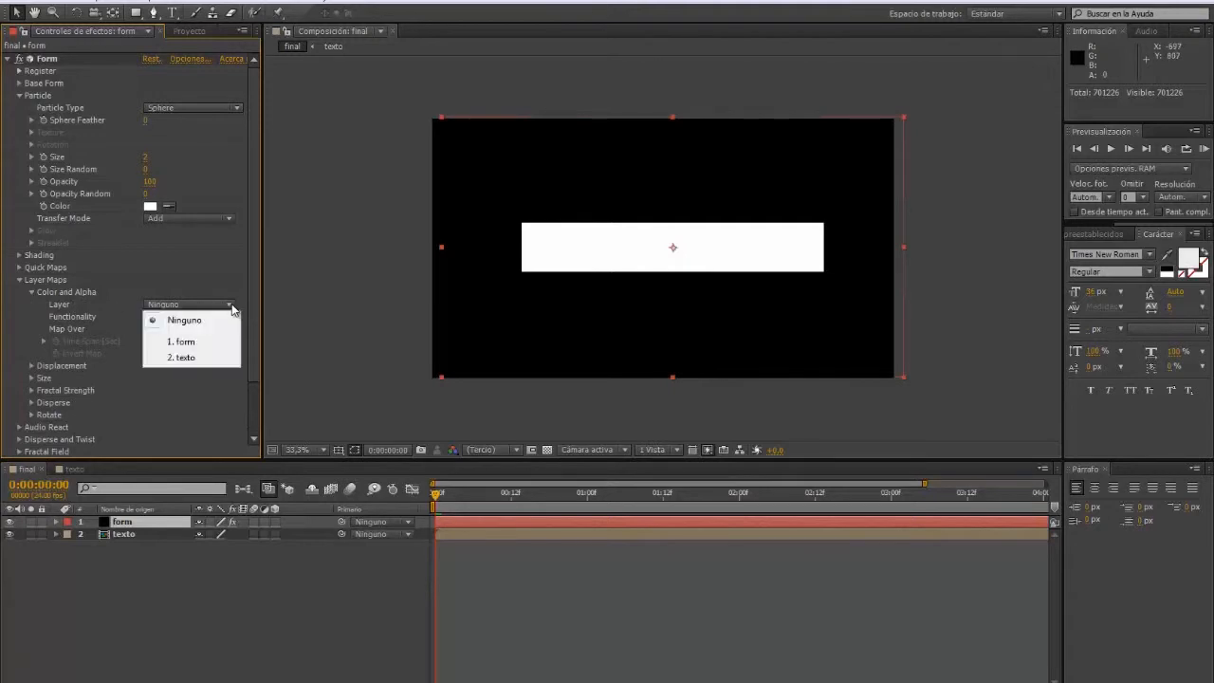
left_click(185, 357)
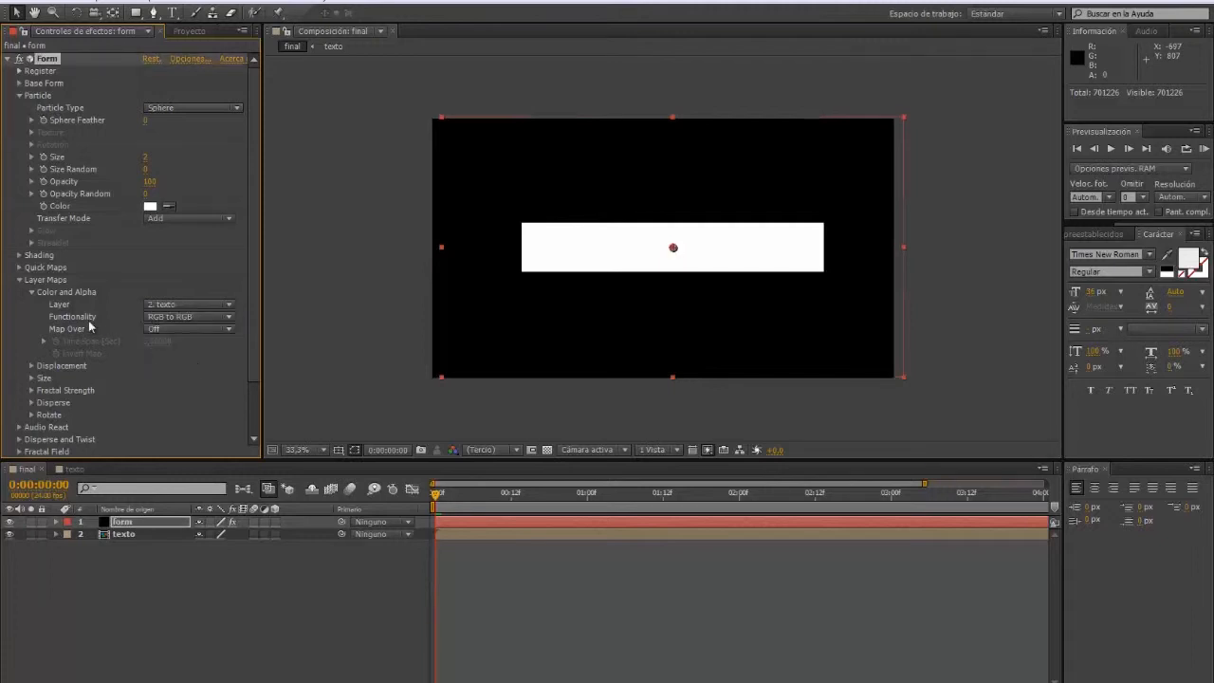
left_click(229, 317)
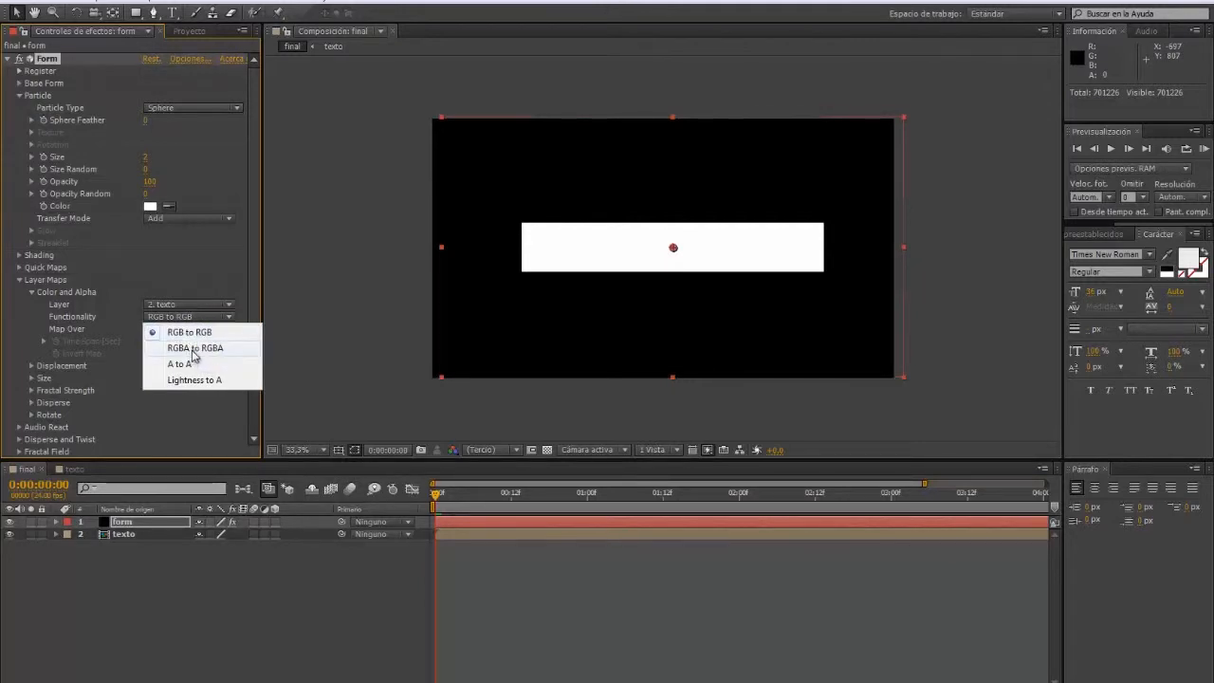
left_click(192, 349)
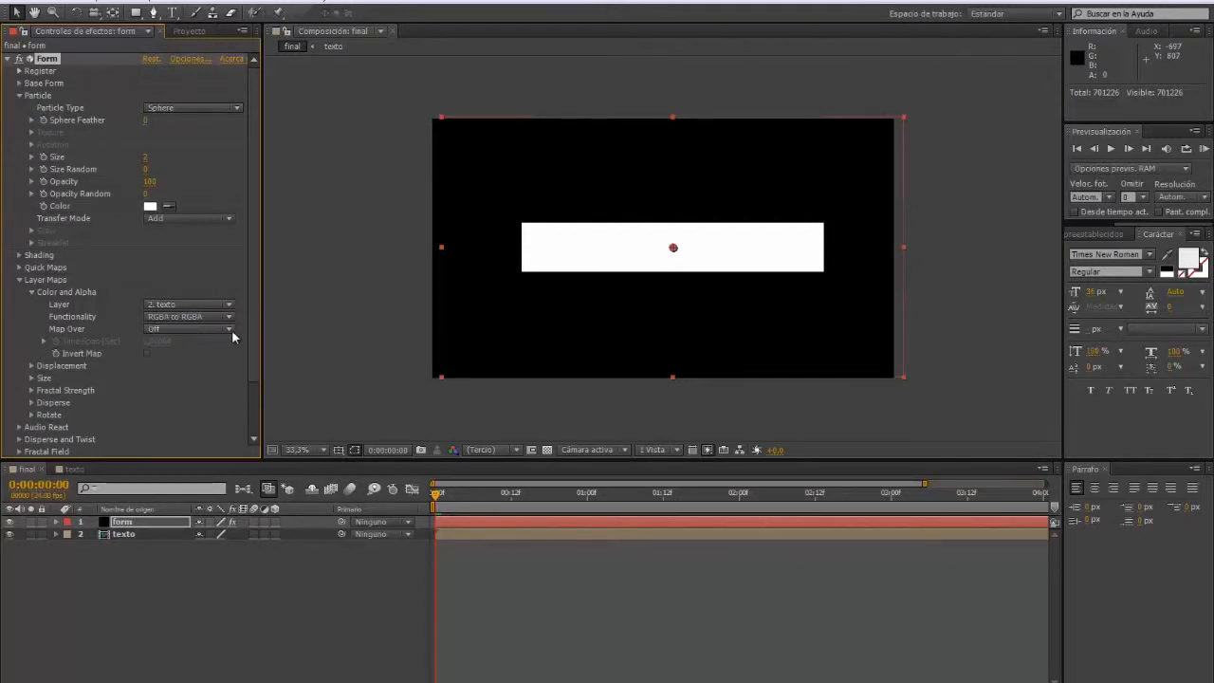
left_click(232, 332)
left_click(184, 360)
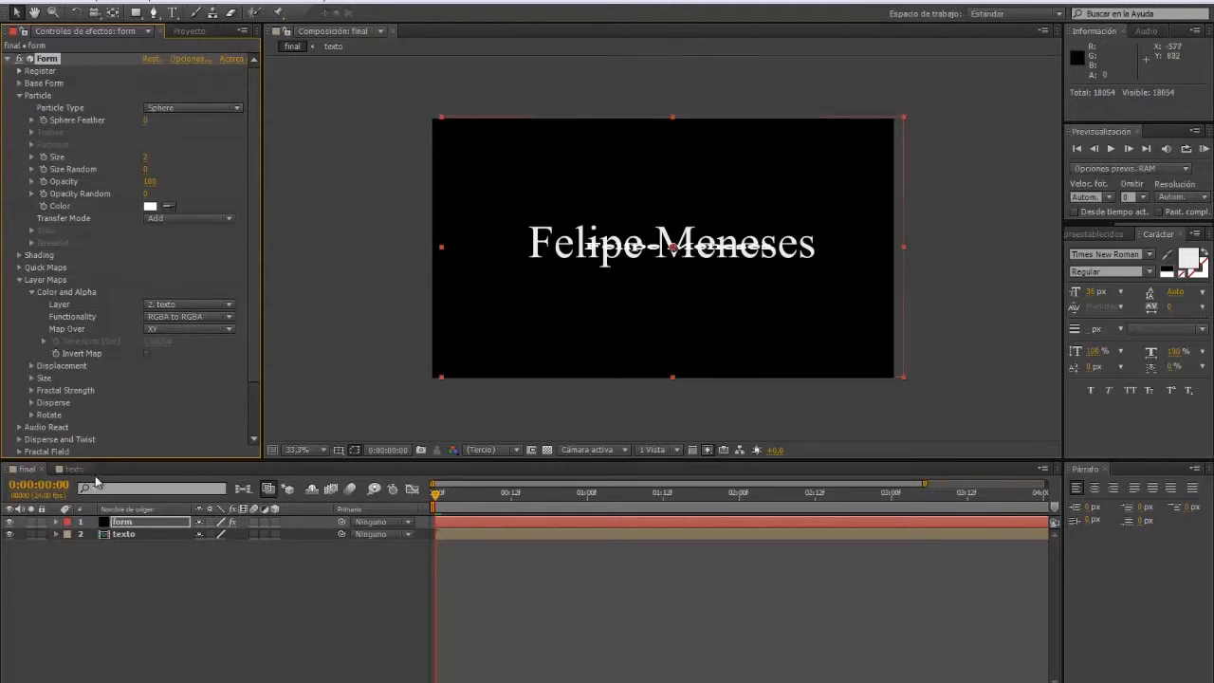
key("ctrl+s")
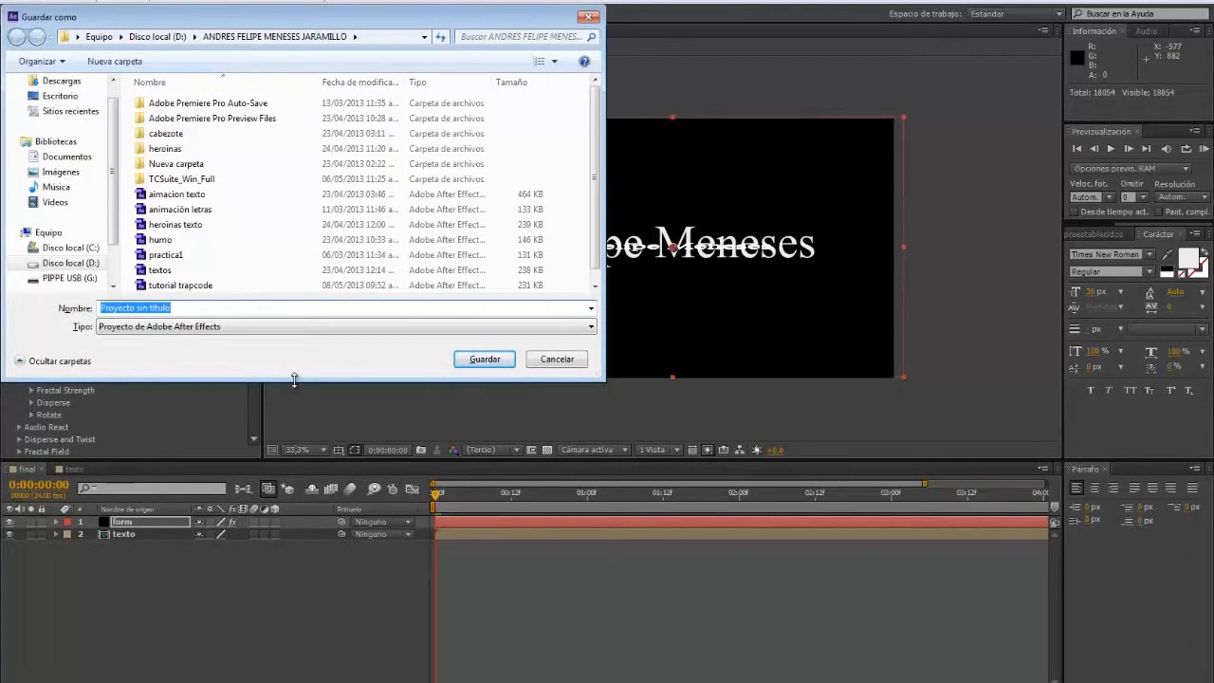
Step: Enter the project file name 'tutorial morphing', correcting the misspelling
type("ani")
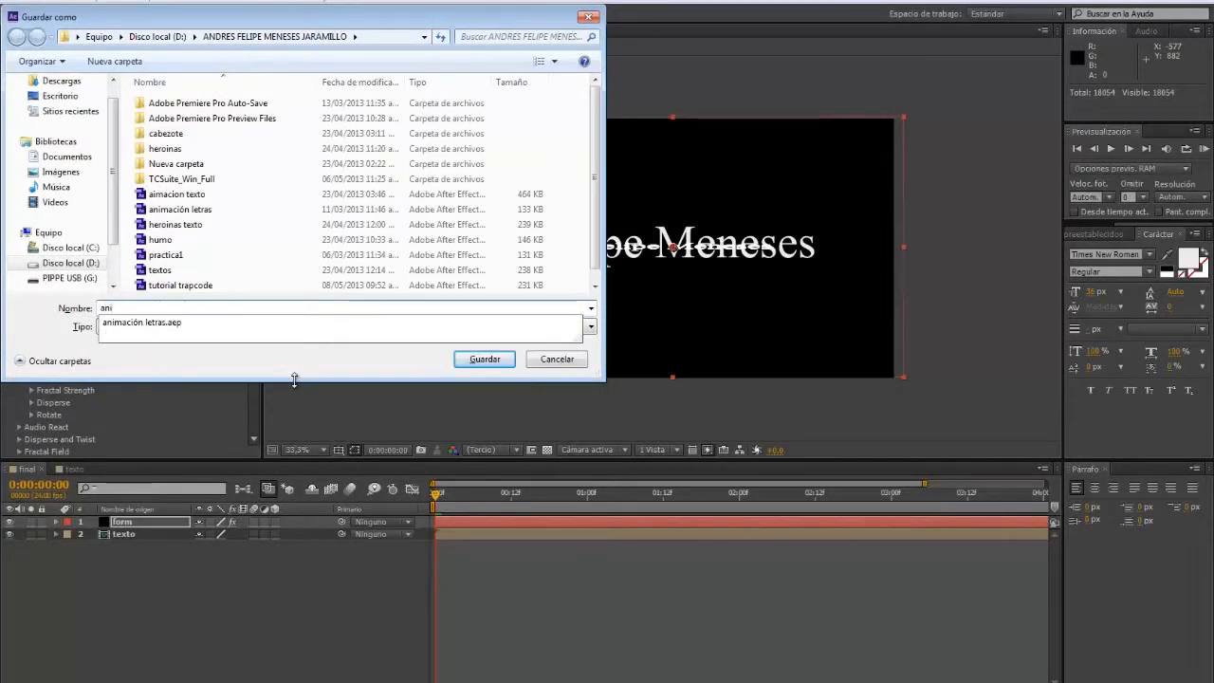
key("BackSpace")
key("BackSpace")
key("BackSpace")
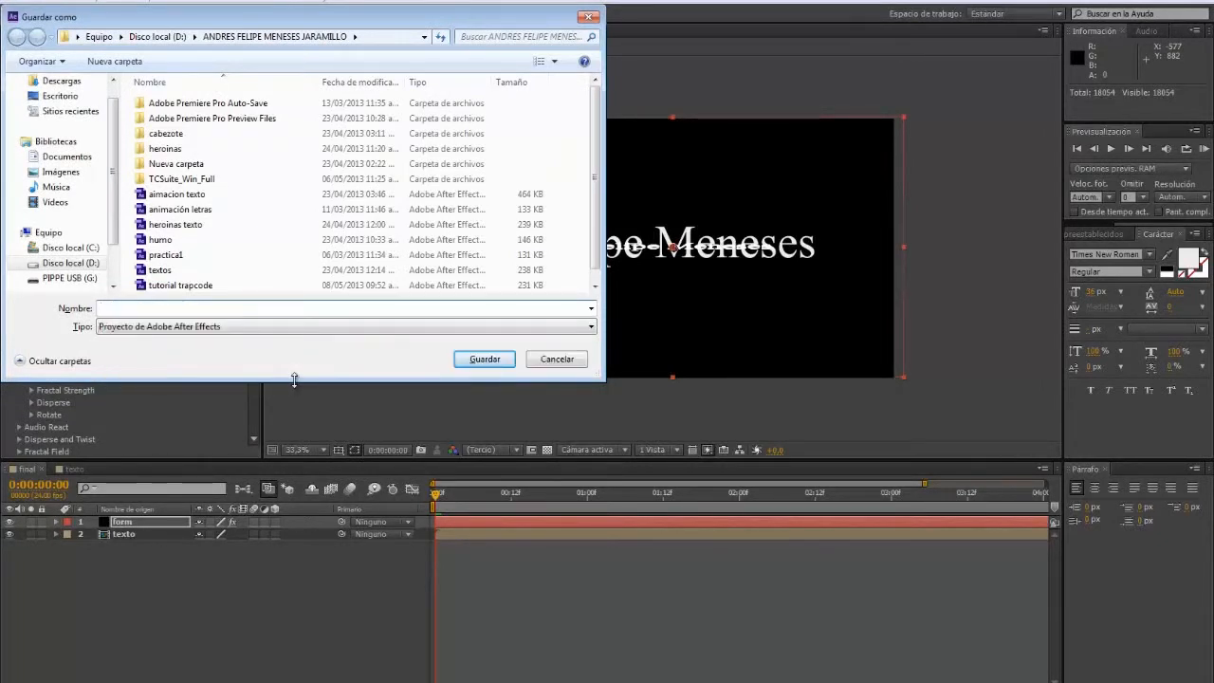
type("tu")
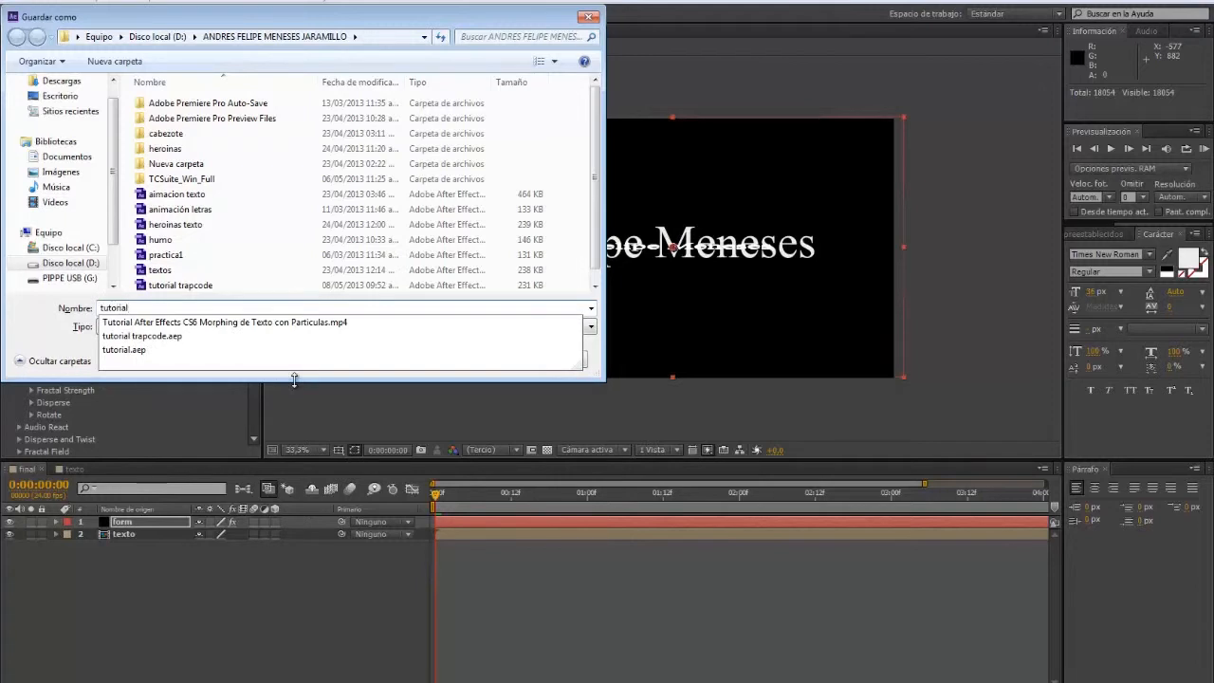
type("torial ")
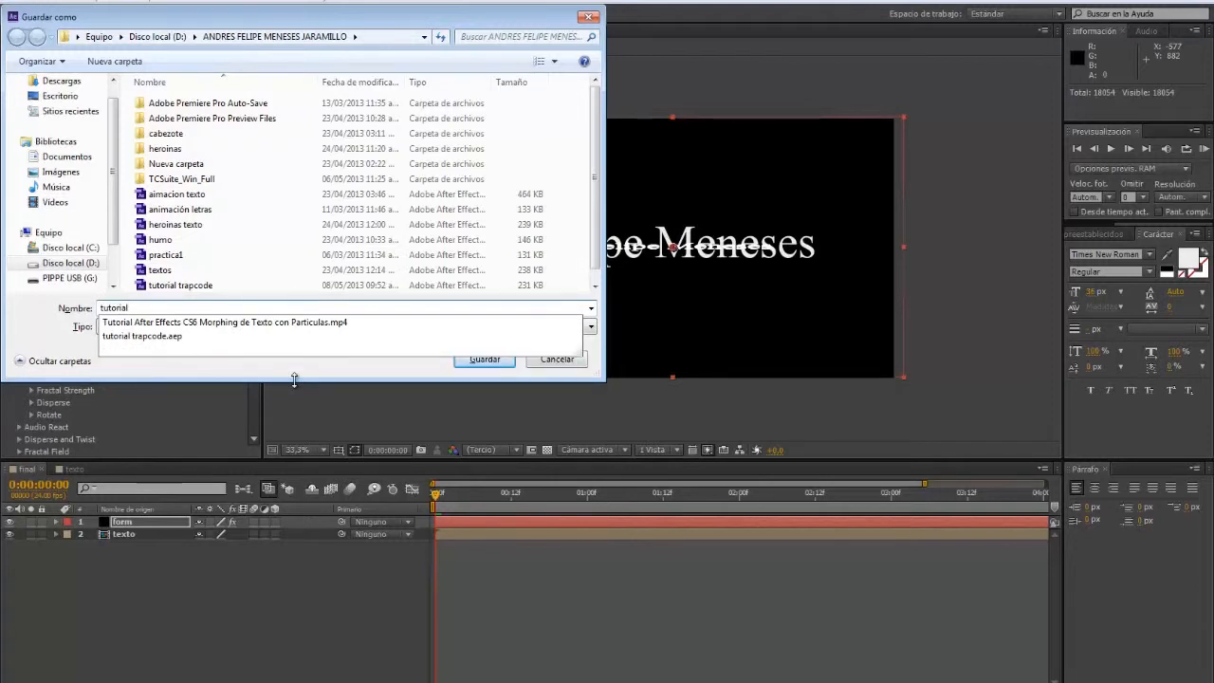
type("mor")
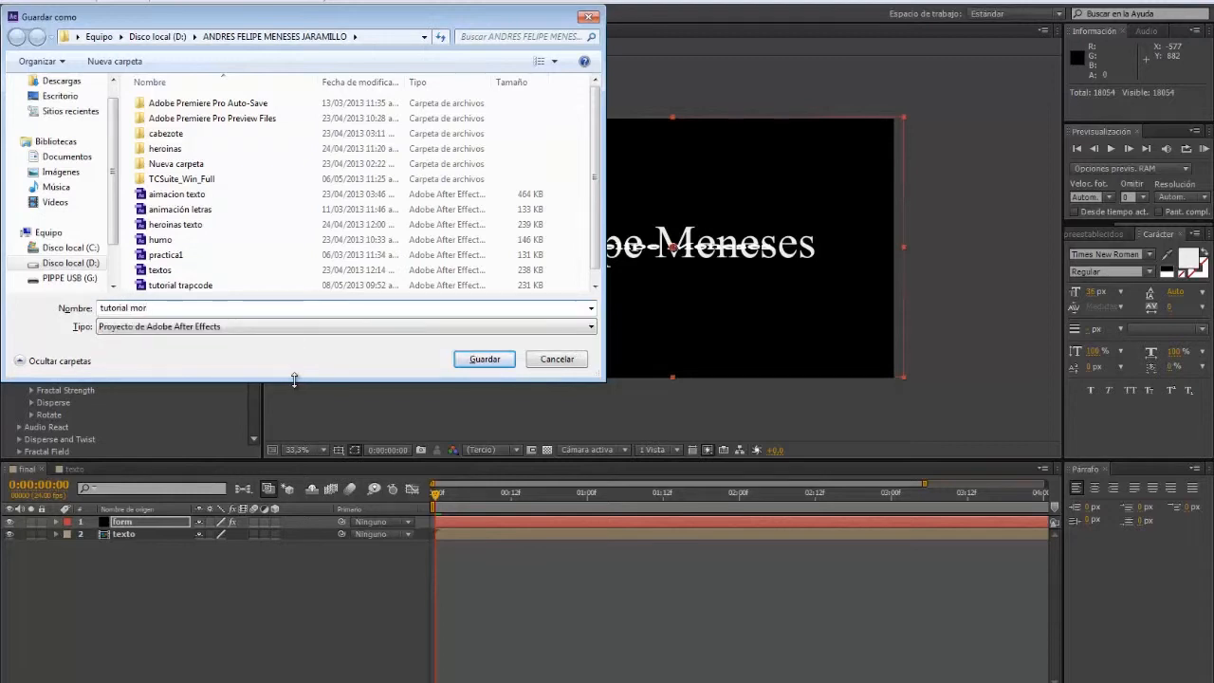
type("pging")
key("Left")
key("Left")
key("Left")
key("BackSpace")
type("h")
Step: Save the project as 'tutorial morphing', hide the texto layer, and raise Base Form Size Y to 310
left_click(479, 360)
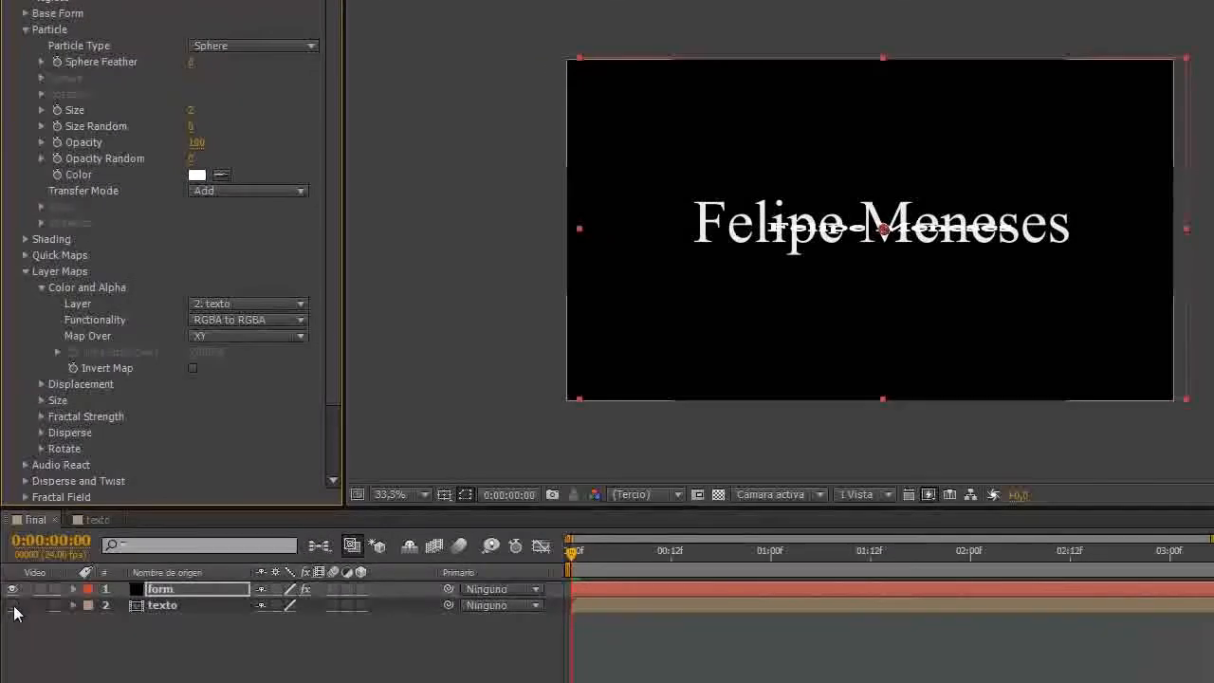
left_click(12, 606)
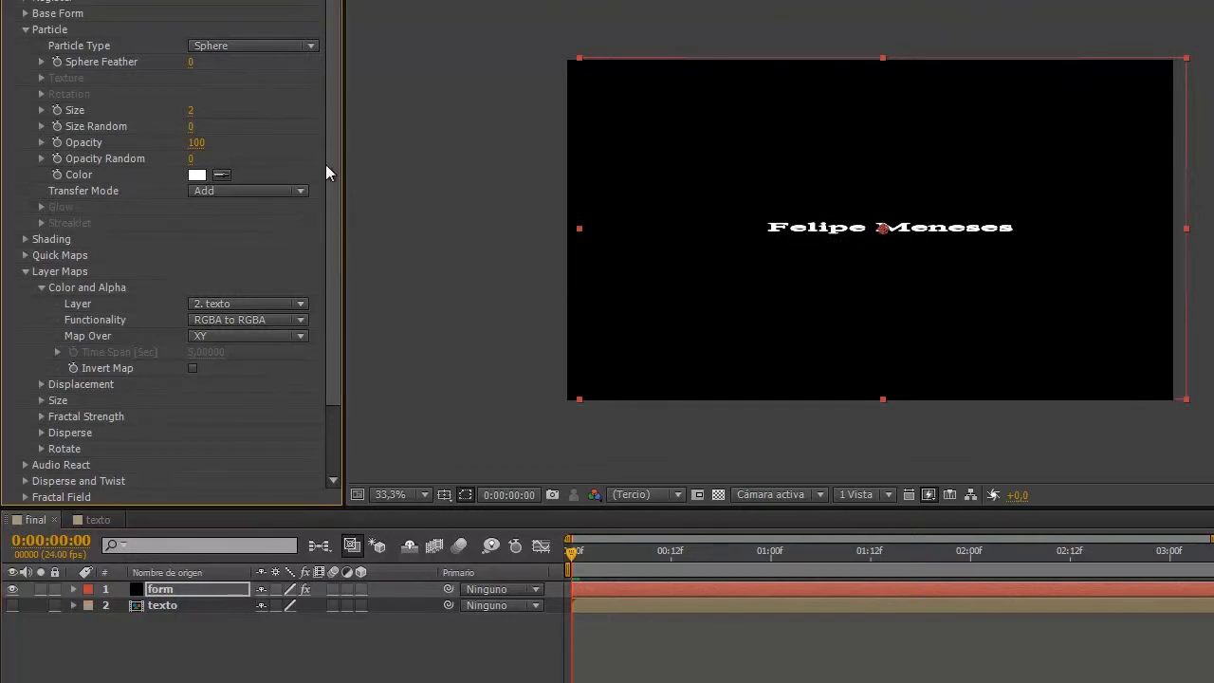
left_click(28, 15)
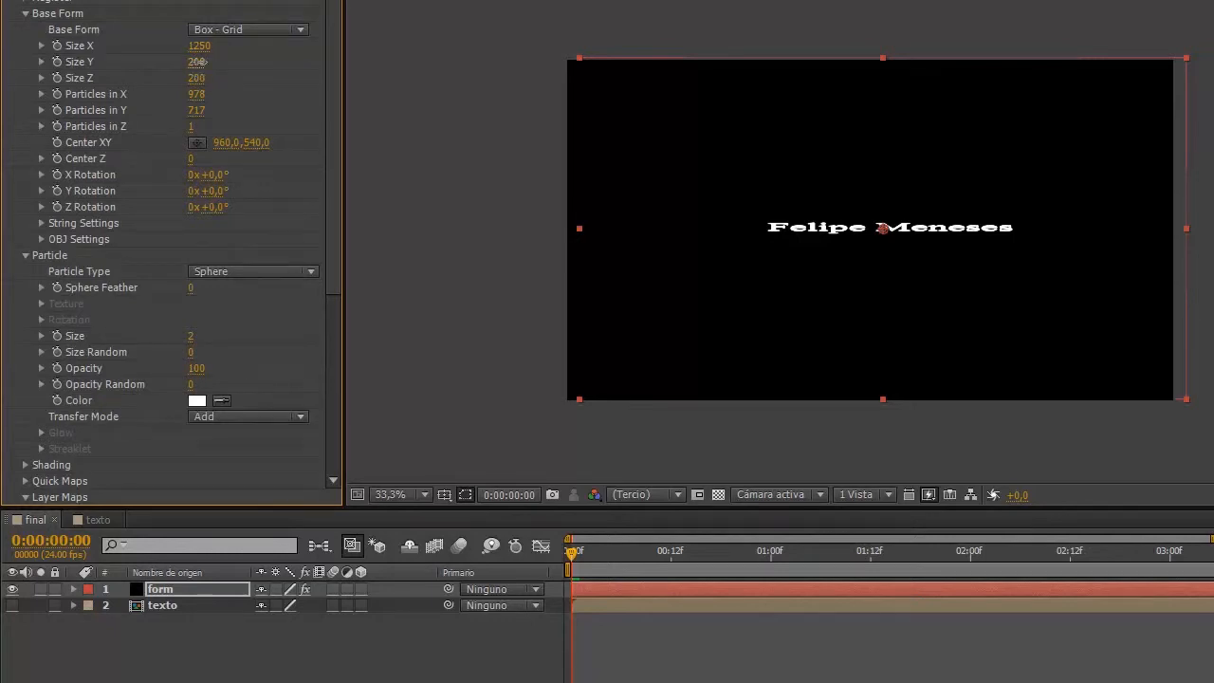
mouse_move(197, 62)
left_mouse_down()
mouse_move(252, 62)
mouse_move(208, 68)
left_mouse_up()
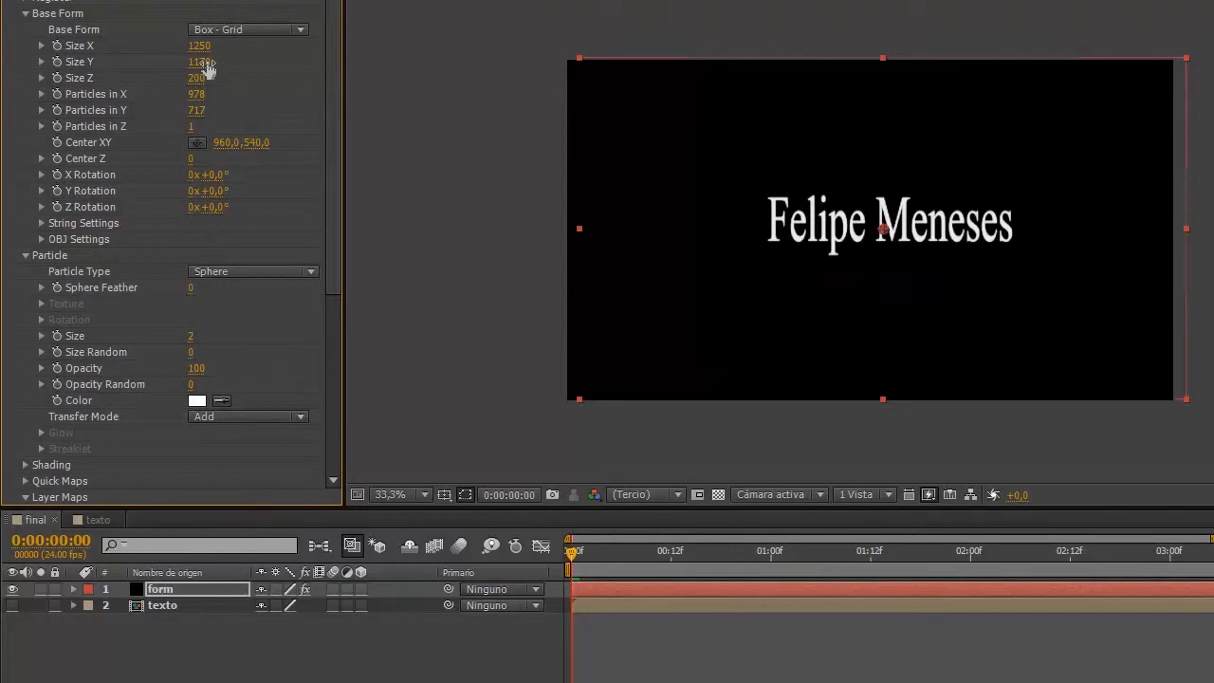
Step: Collapse Base Form, Particle and Layer Maps, then scrub Fractal Field Displace up to 472
left_click(25, 14)
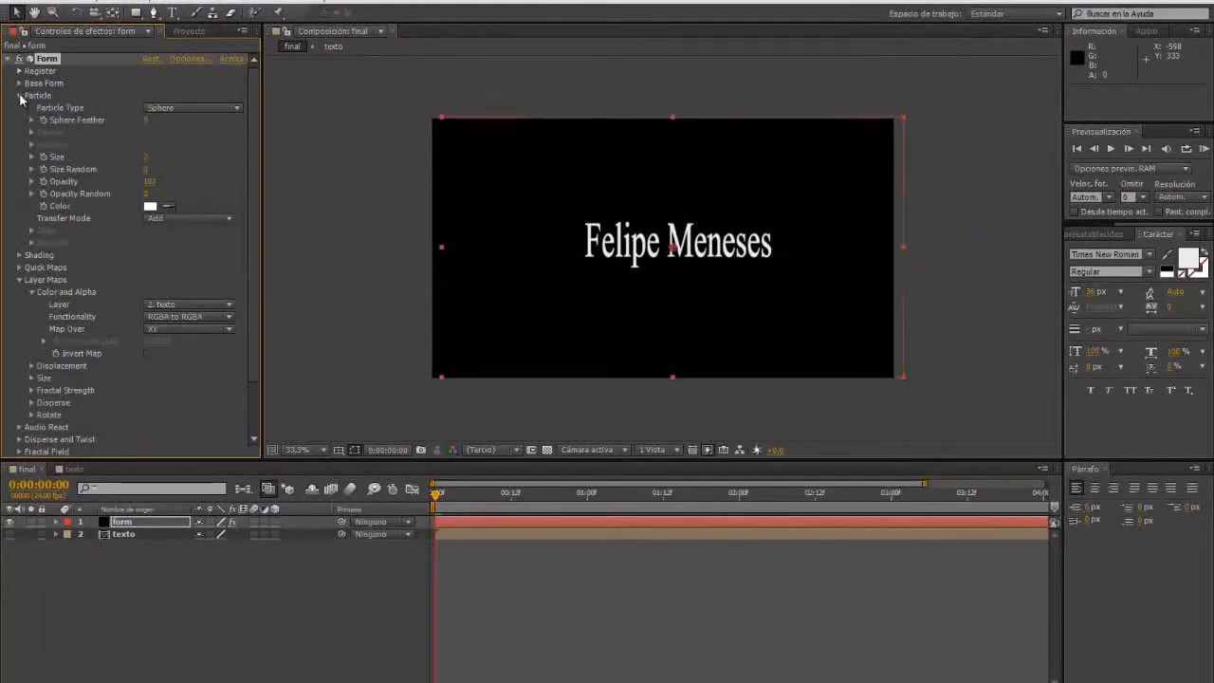
left_click(19, 95)
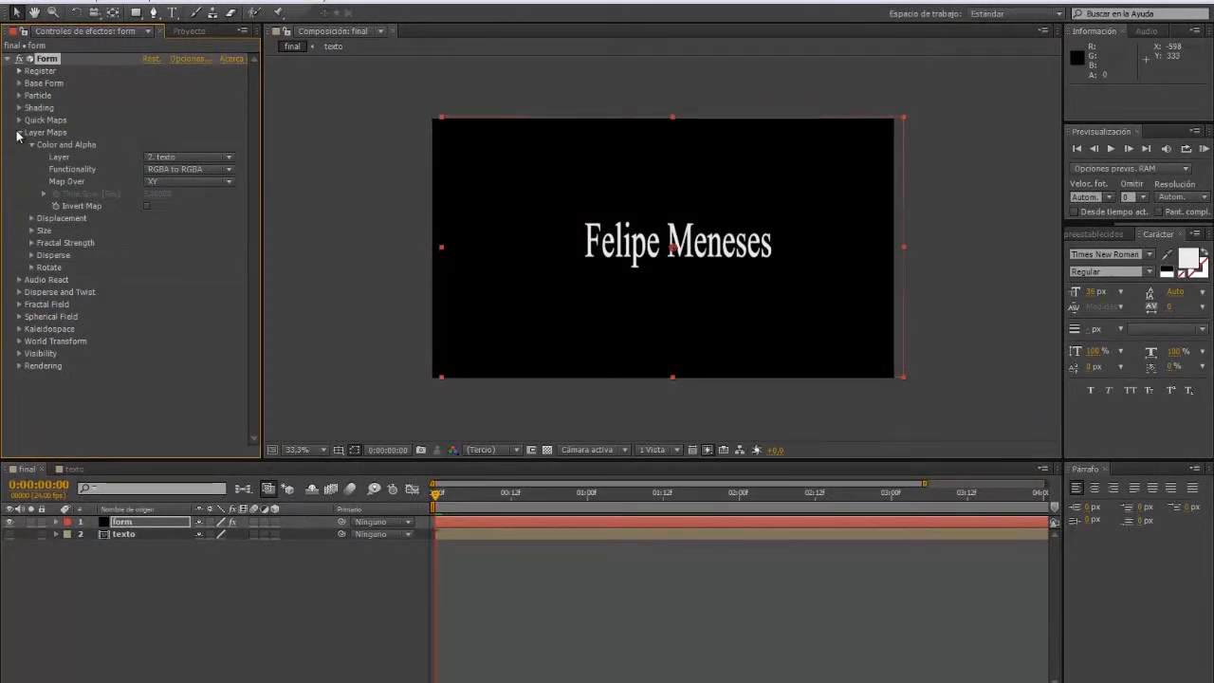
left_click(18, 133)
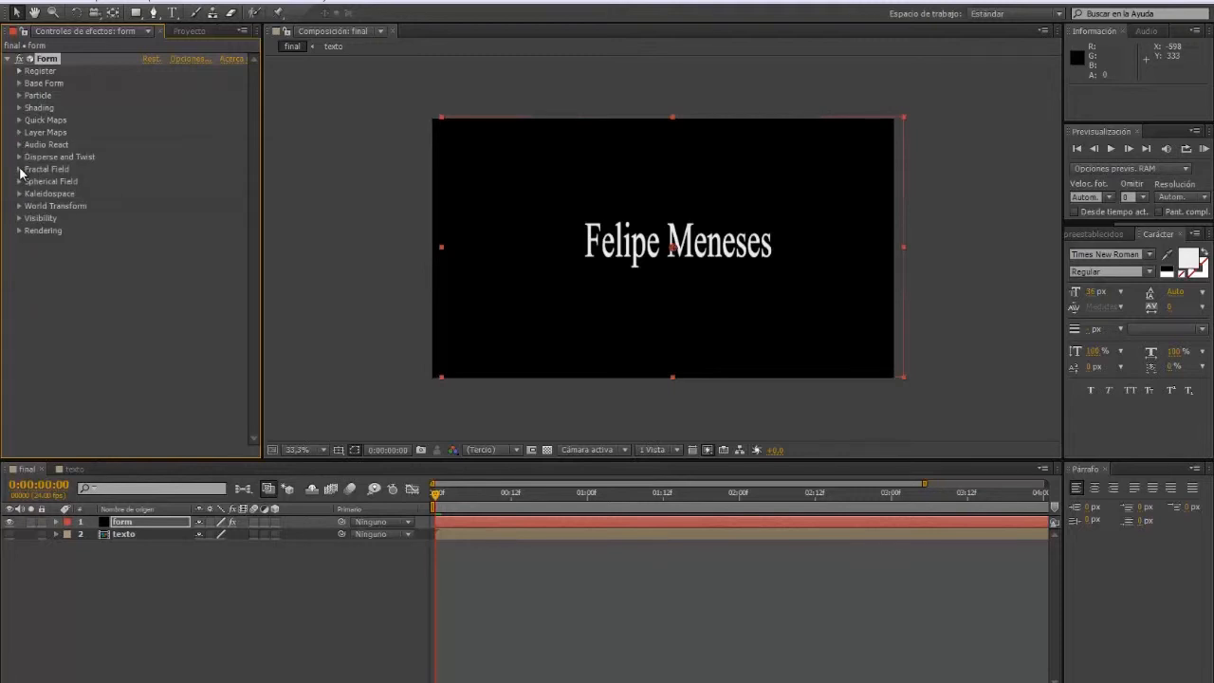
left_click(19, 169)
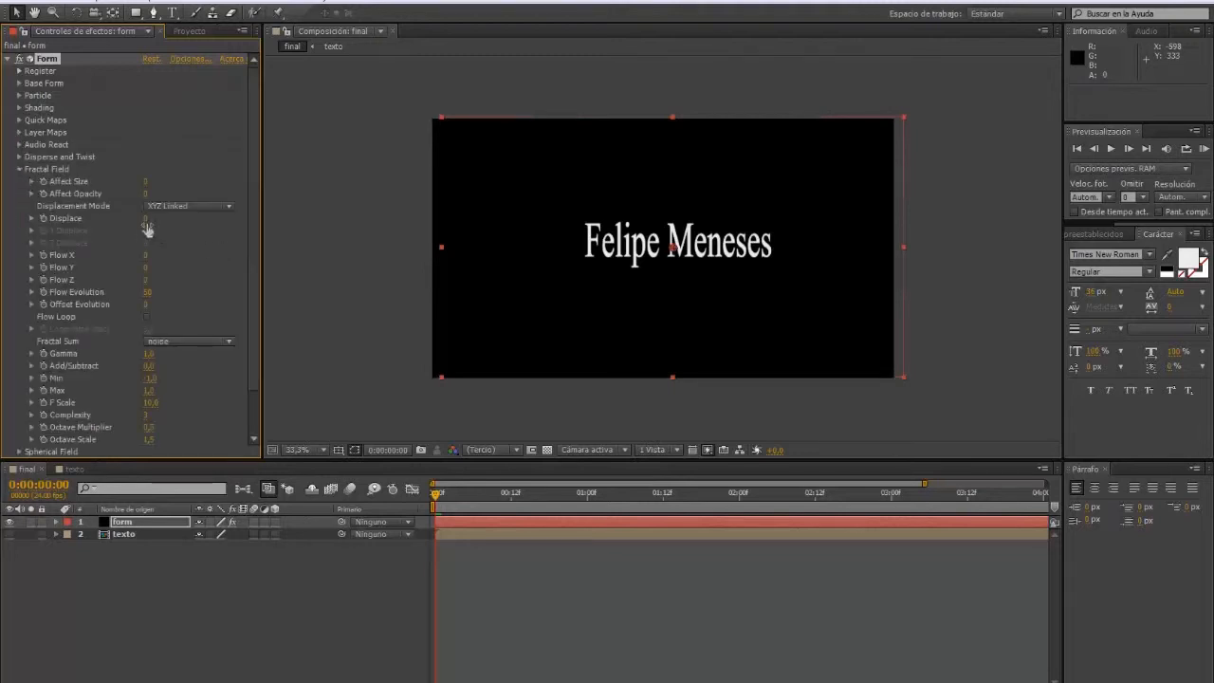
left_click_drag(146, 219, 244, 227)
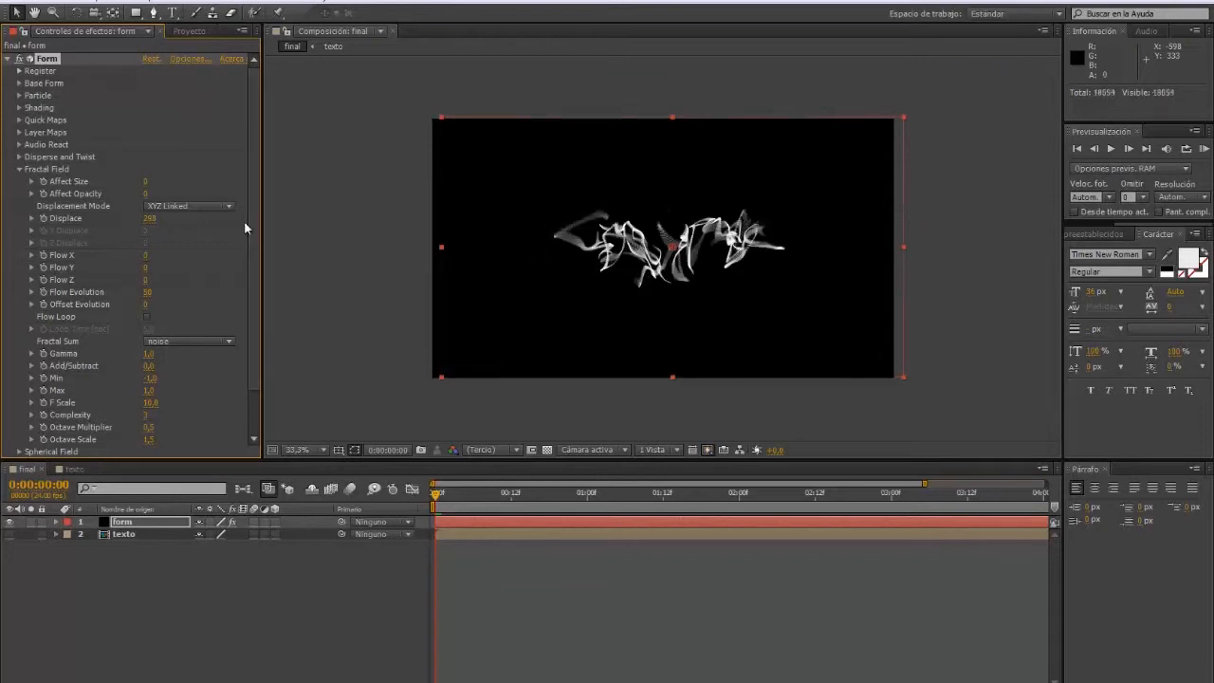
left_click_drag(150, 219, 235, 217)
left_click_drag(149, 218, 204, 218)
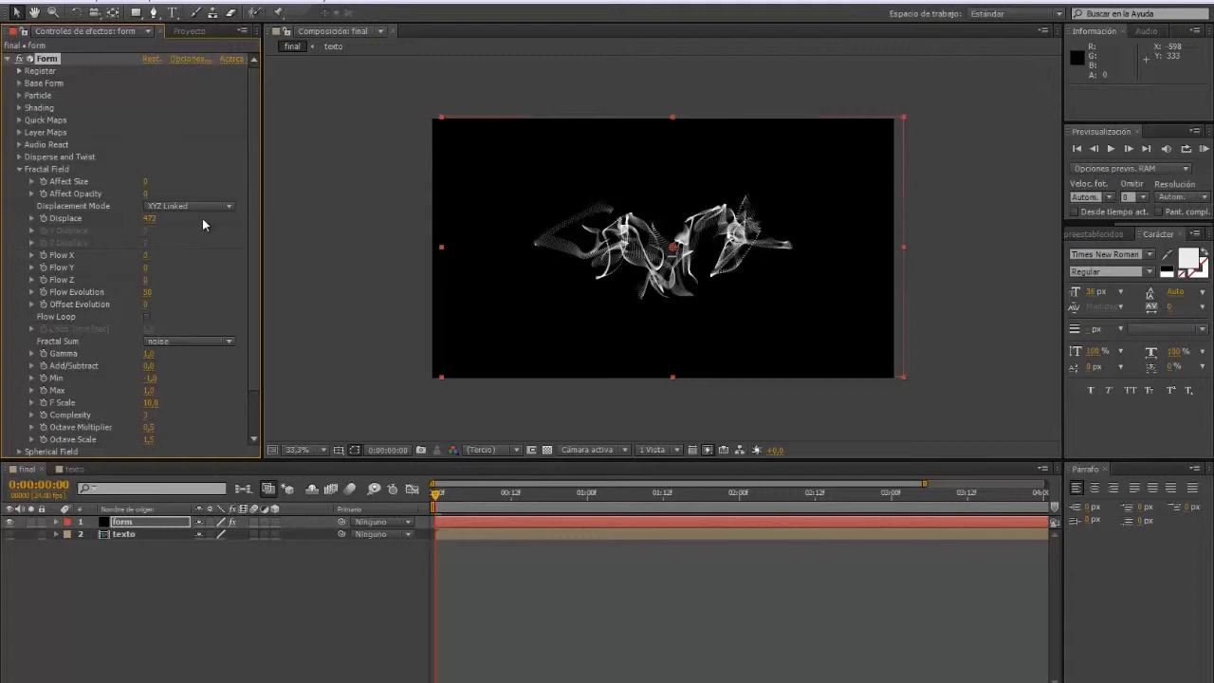
Step: Create a new solid layer named 'degradar' in the final composition
left_click(19, 169)
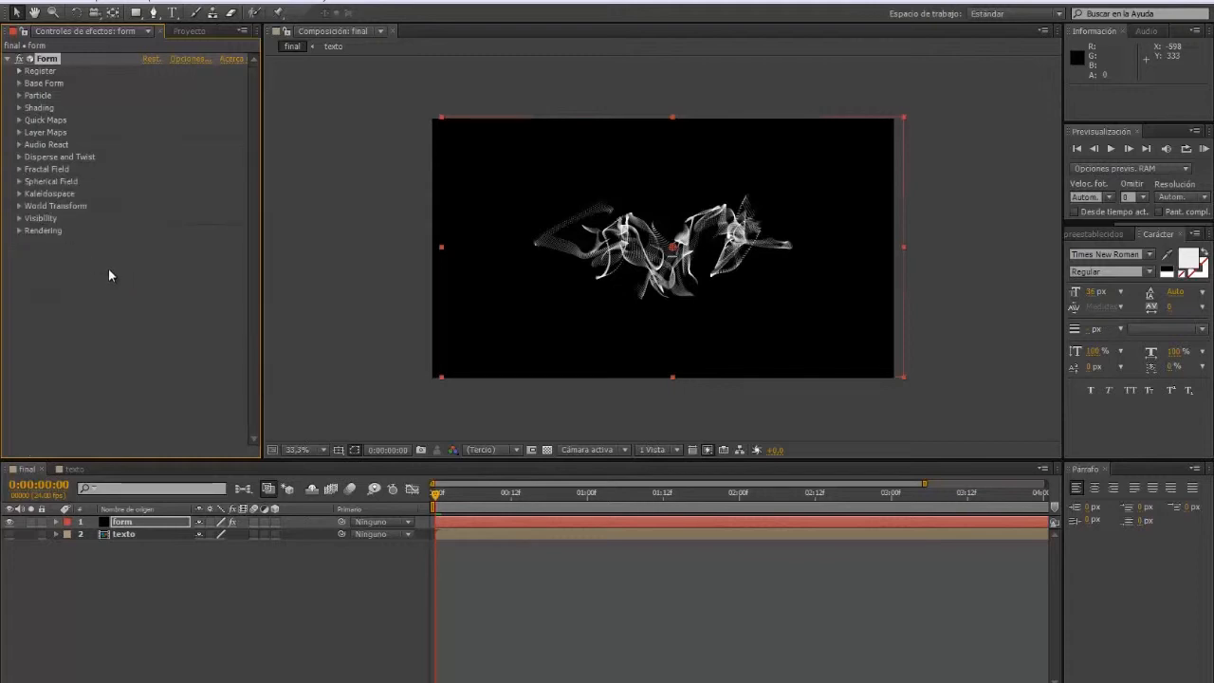
right_click(143, 562)
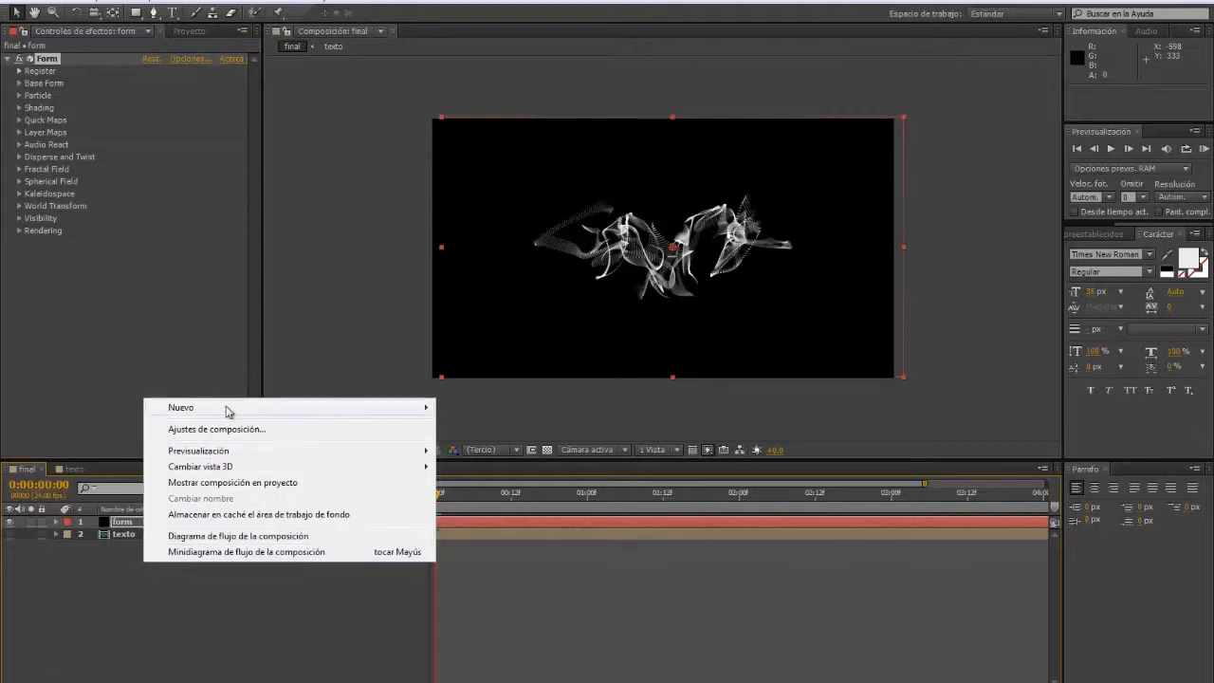
mouse_move(228, 410)
left_click(490, 448)
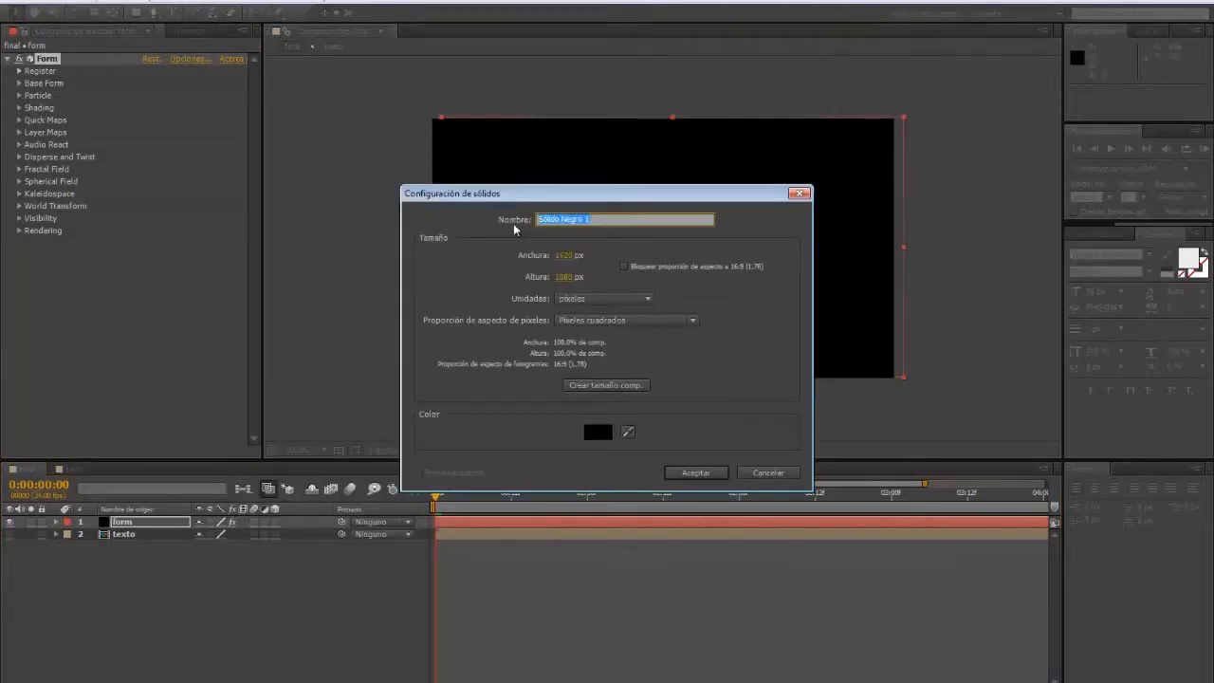
type("degradar")
left_click(698, 474)
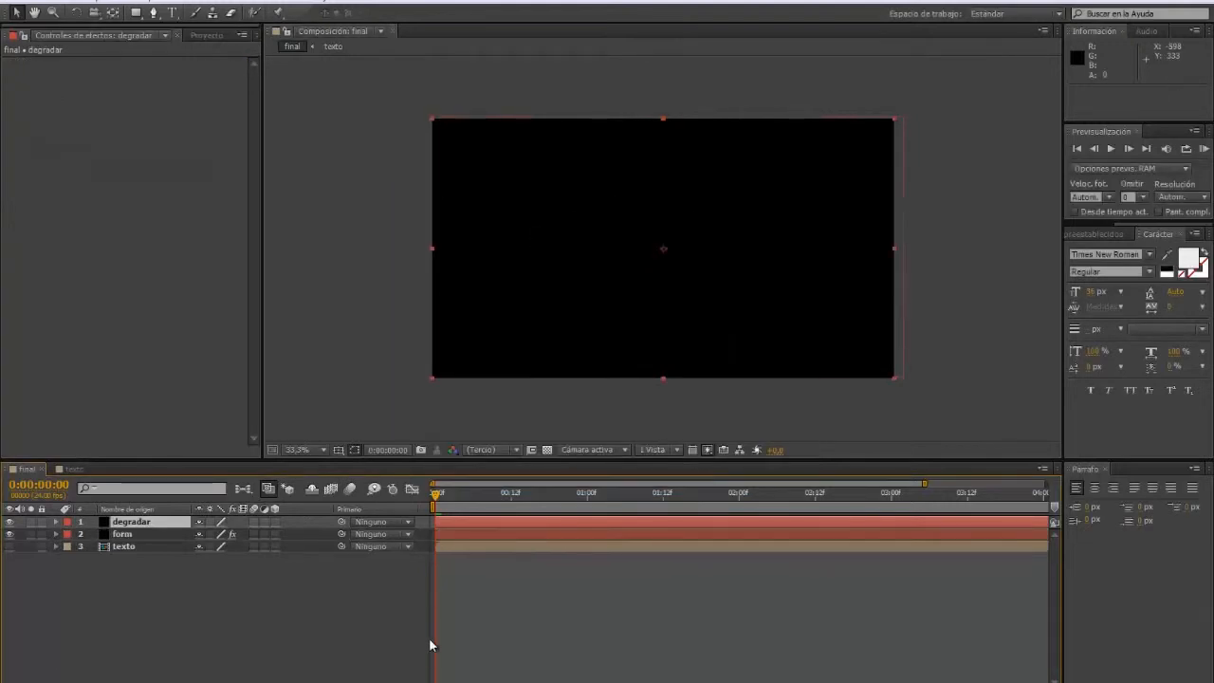
Step: Apply a Ramp (Pendiente) gradient to degradar, with its transition sitting just right of centre
left_click(113, 523)
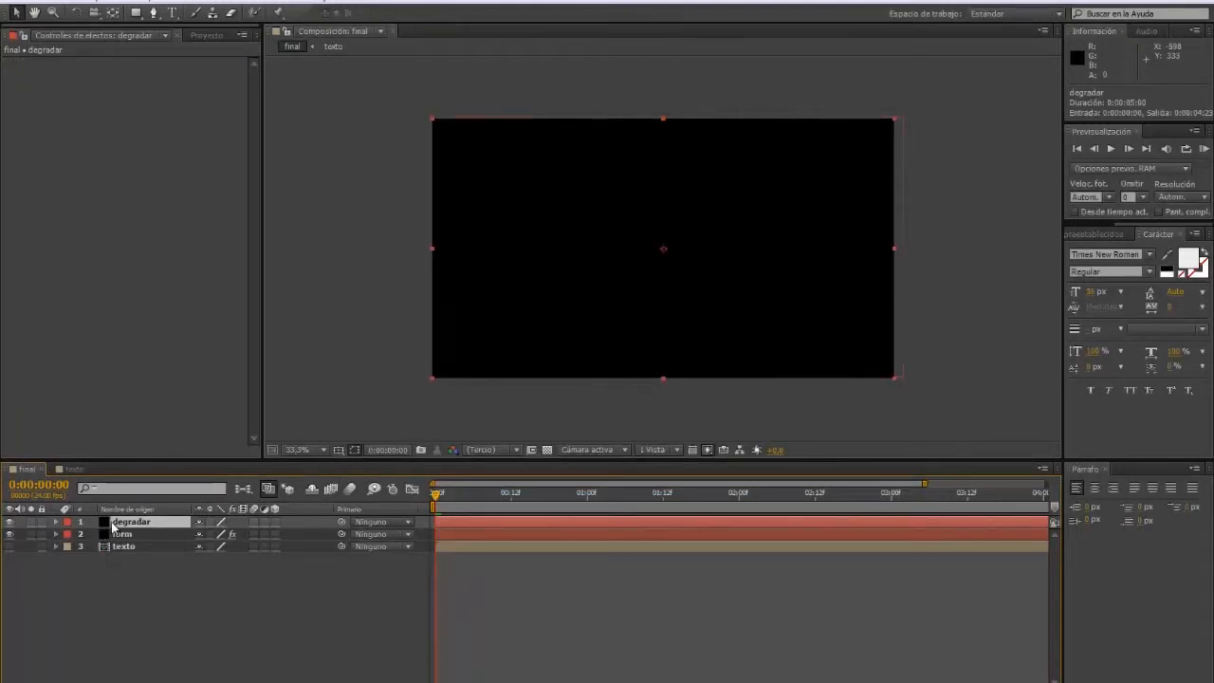
left_click(178, 4)
mouse_move(253, 199)
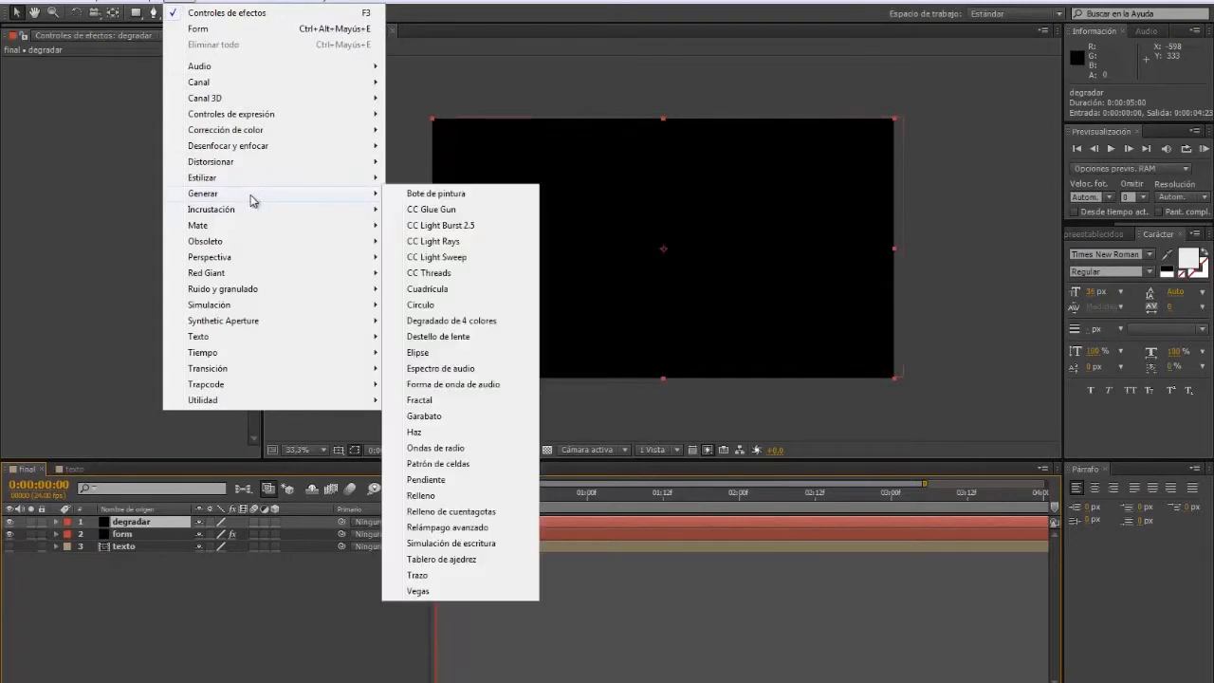
left_click(453, 479)
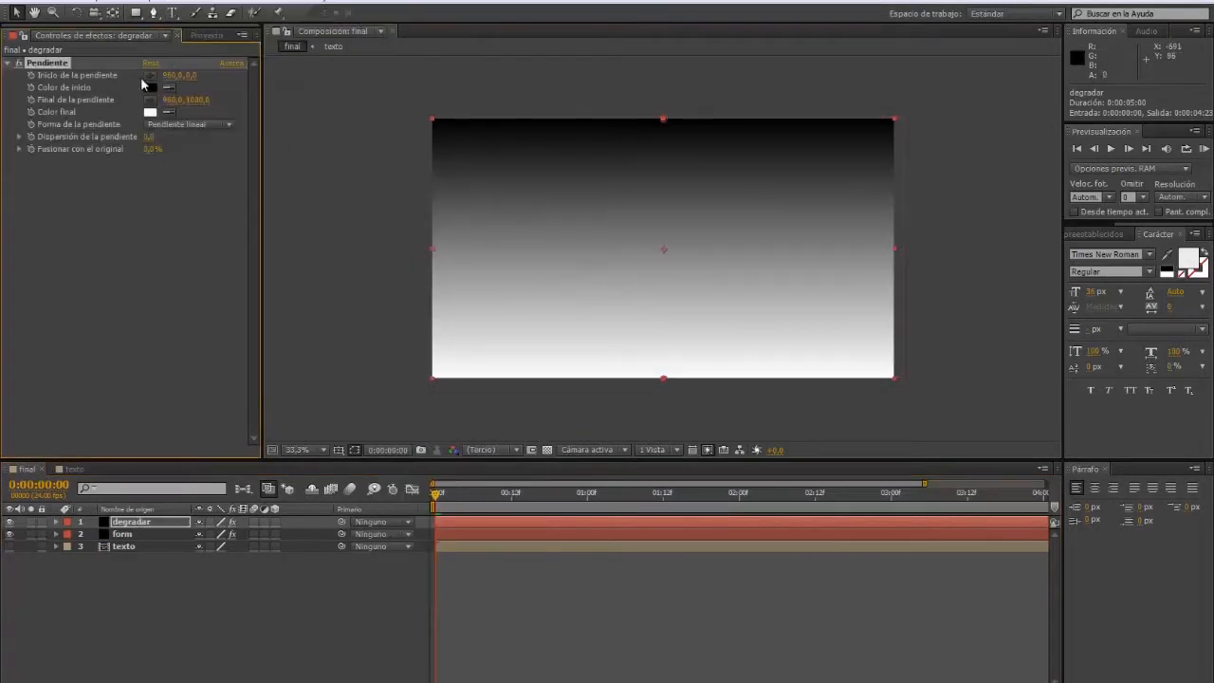
left_click(150, 75)
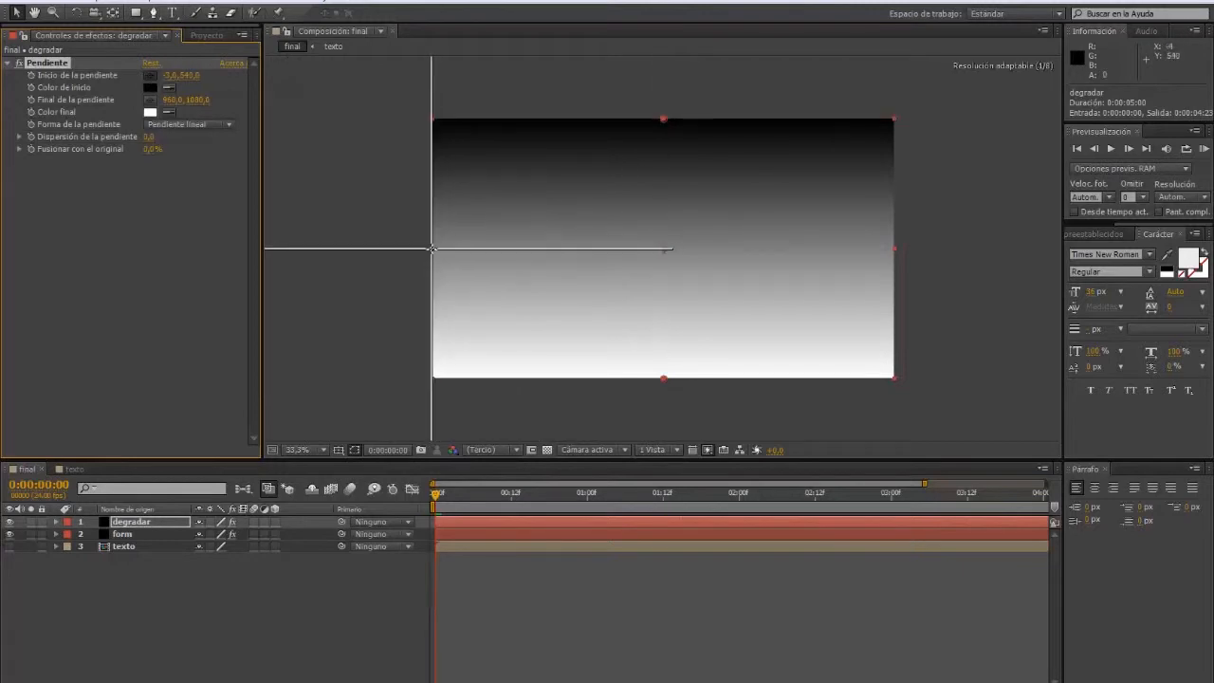
left_click(432, 248)
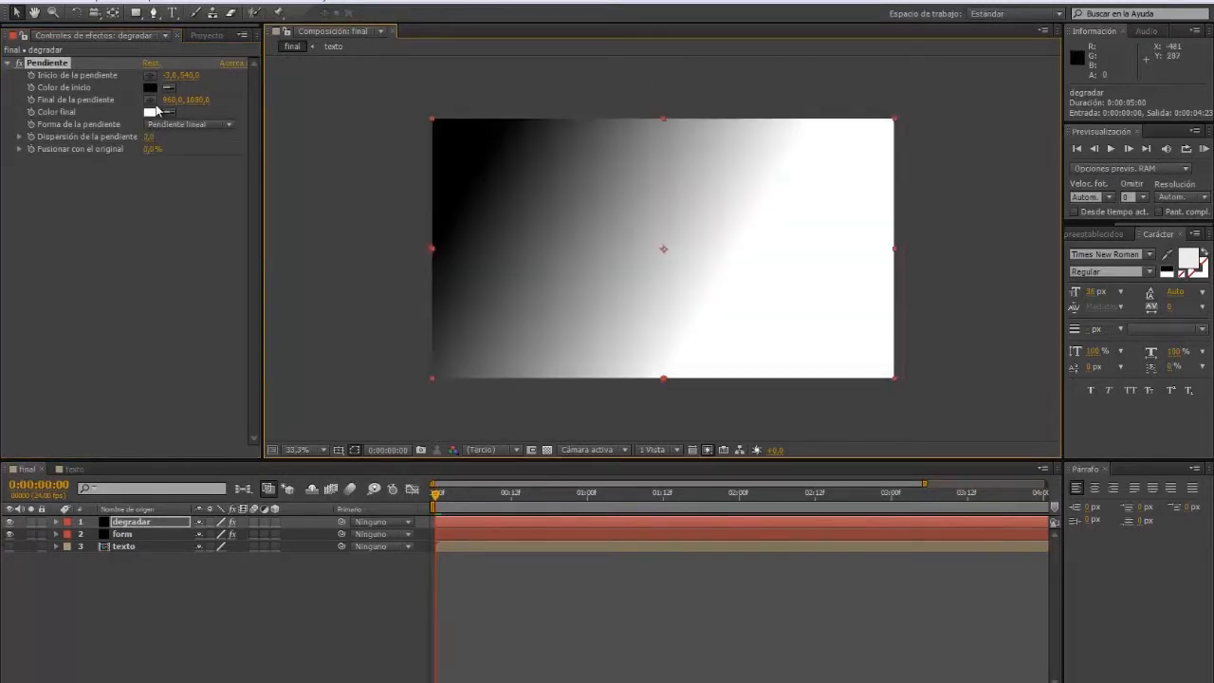
left_click(149, 99)
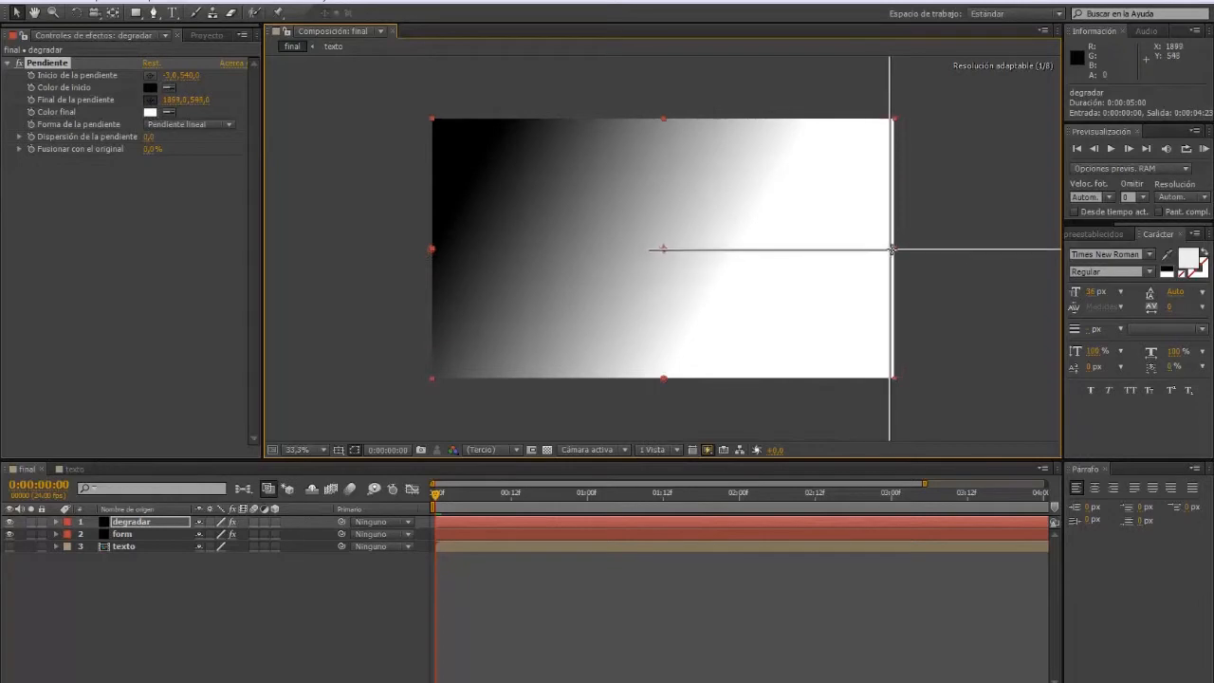
left_click(893, 250)
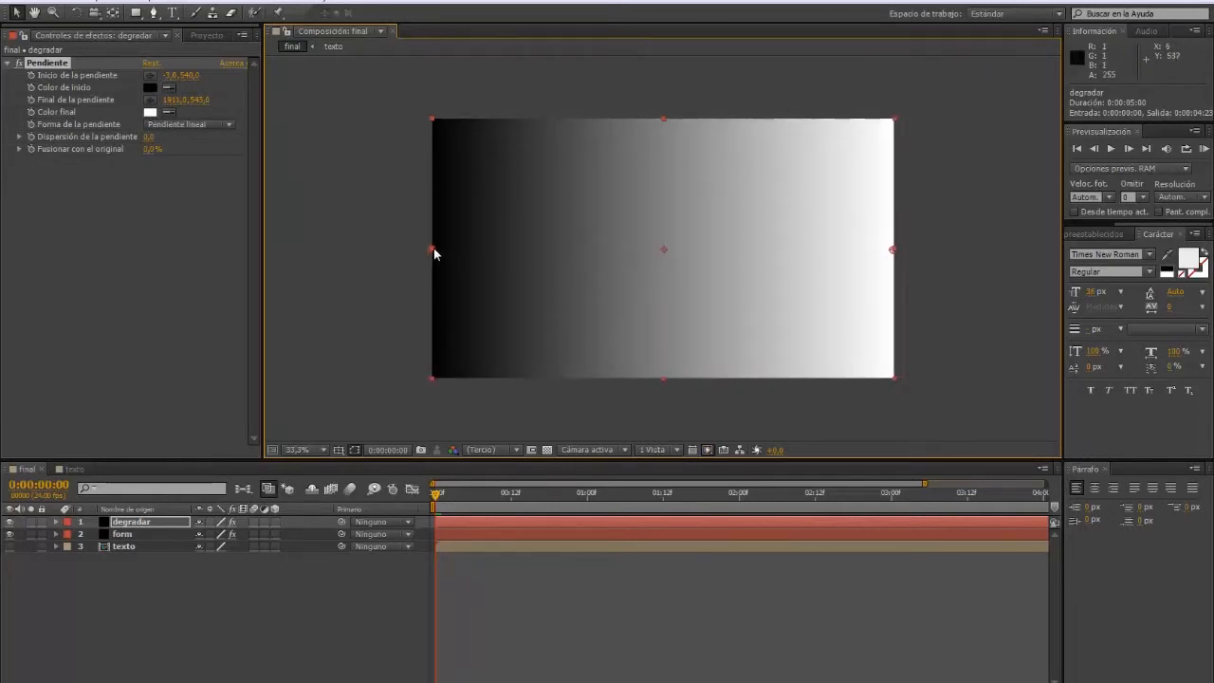
left_click_drag(443, 250, 659, 265)
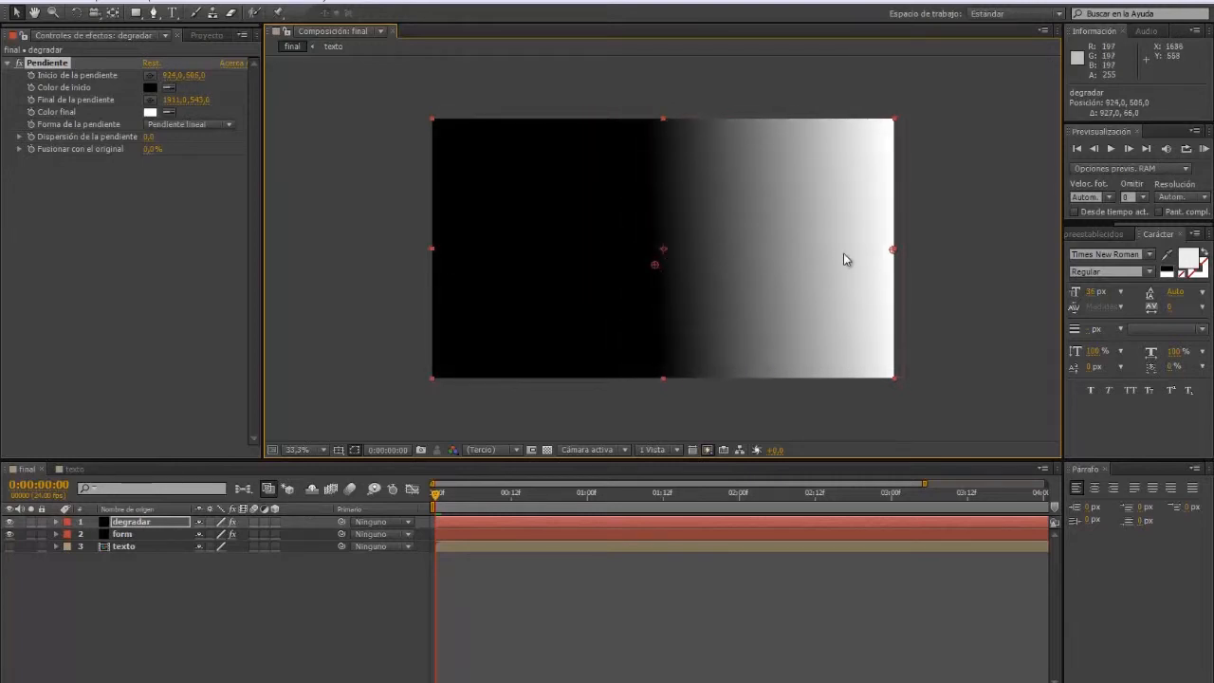
left_click_drag(890, 252, 740, 268)
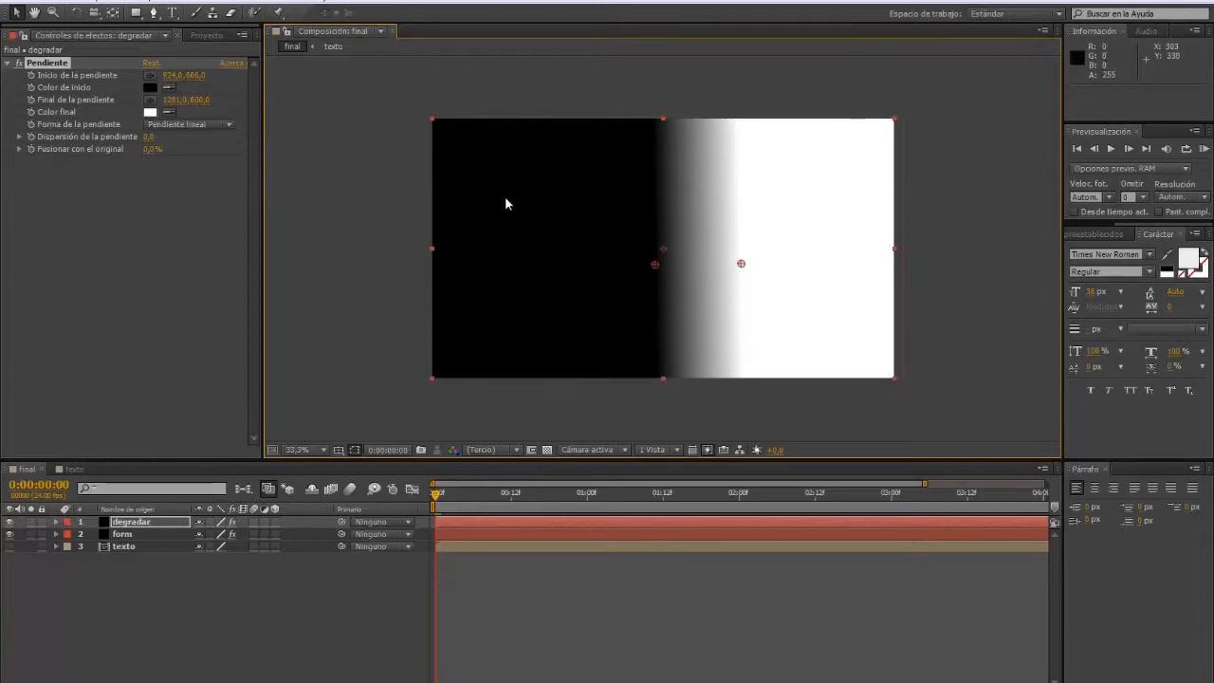
Step: Shift and scale the degradar layer beyond the frame edges, then save with Ctrl+S
left_click_drag(509, 198, 607, 195)
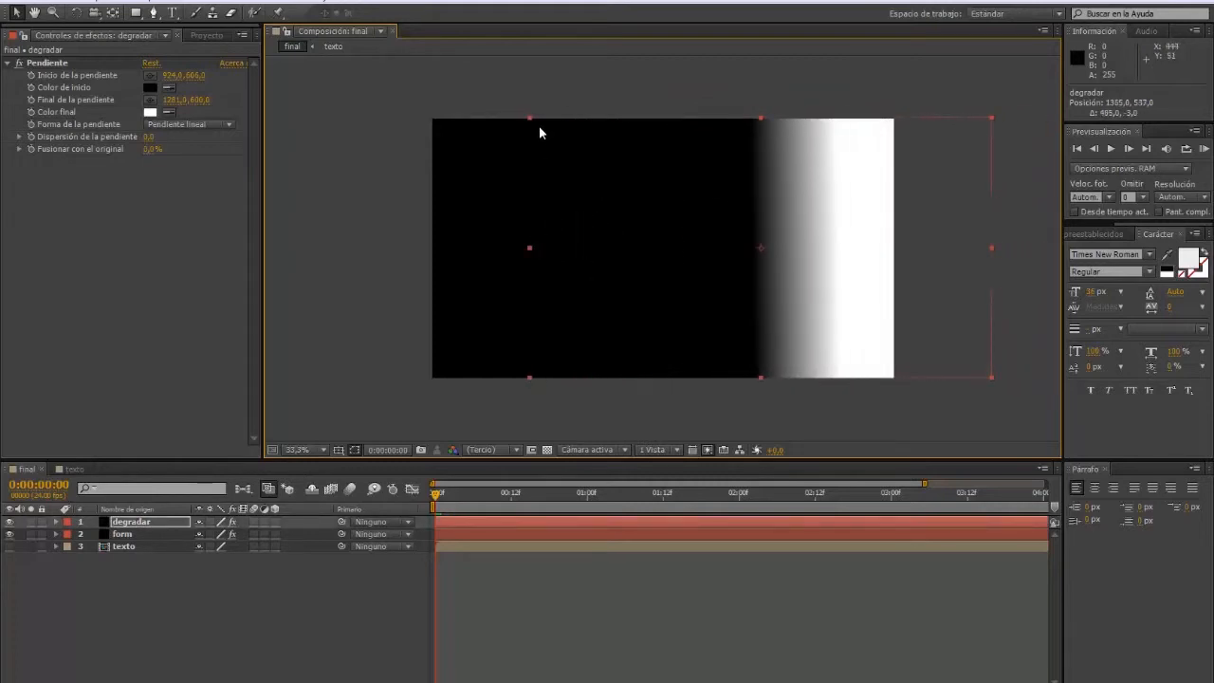
left_click_drag(530, 120, 488, 91)
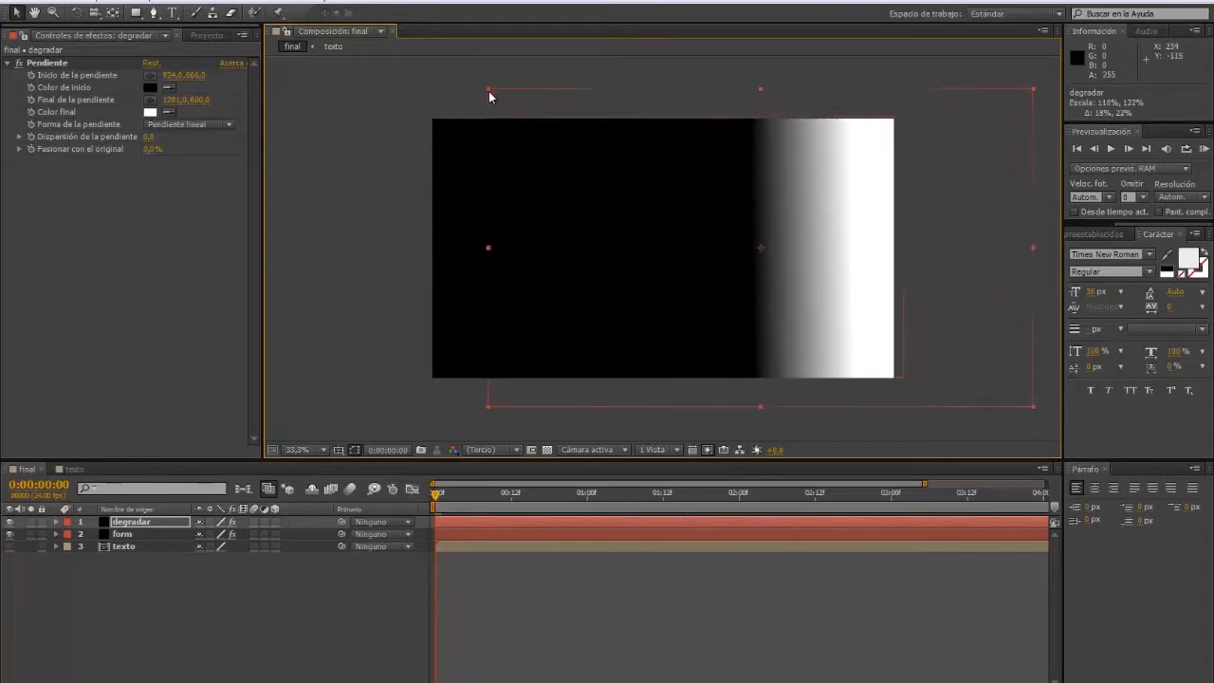
left_click_drag(637, 176, 545, 180)
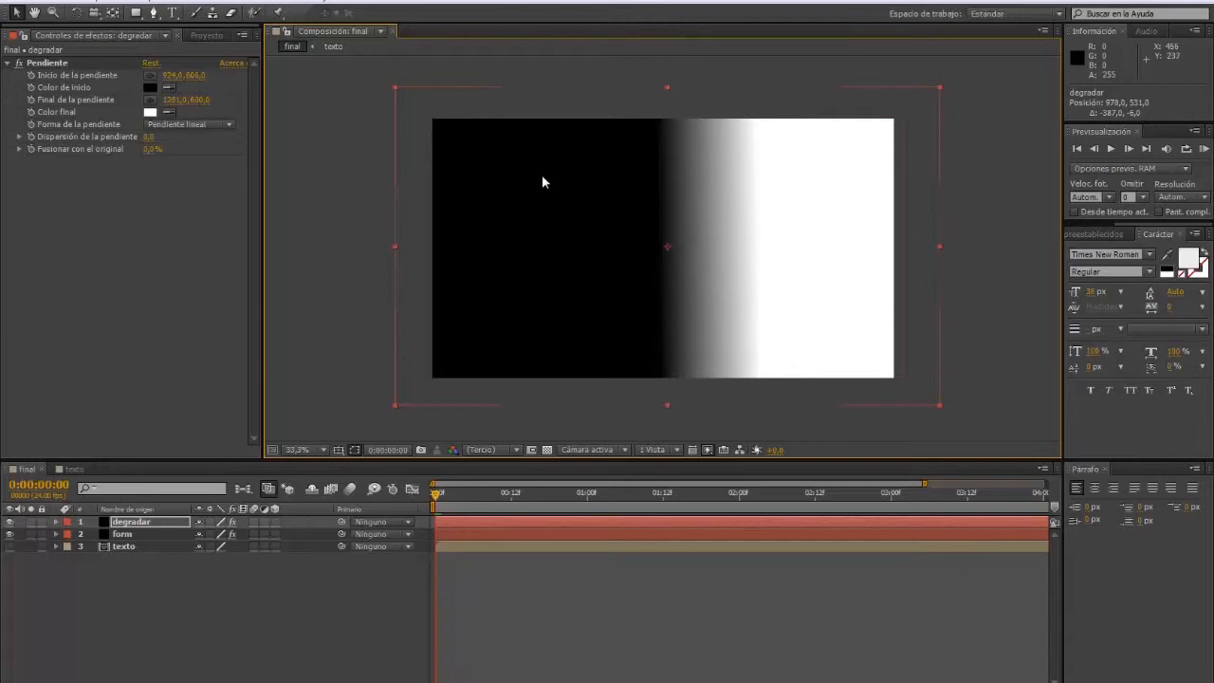
key("ctrl+s")
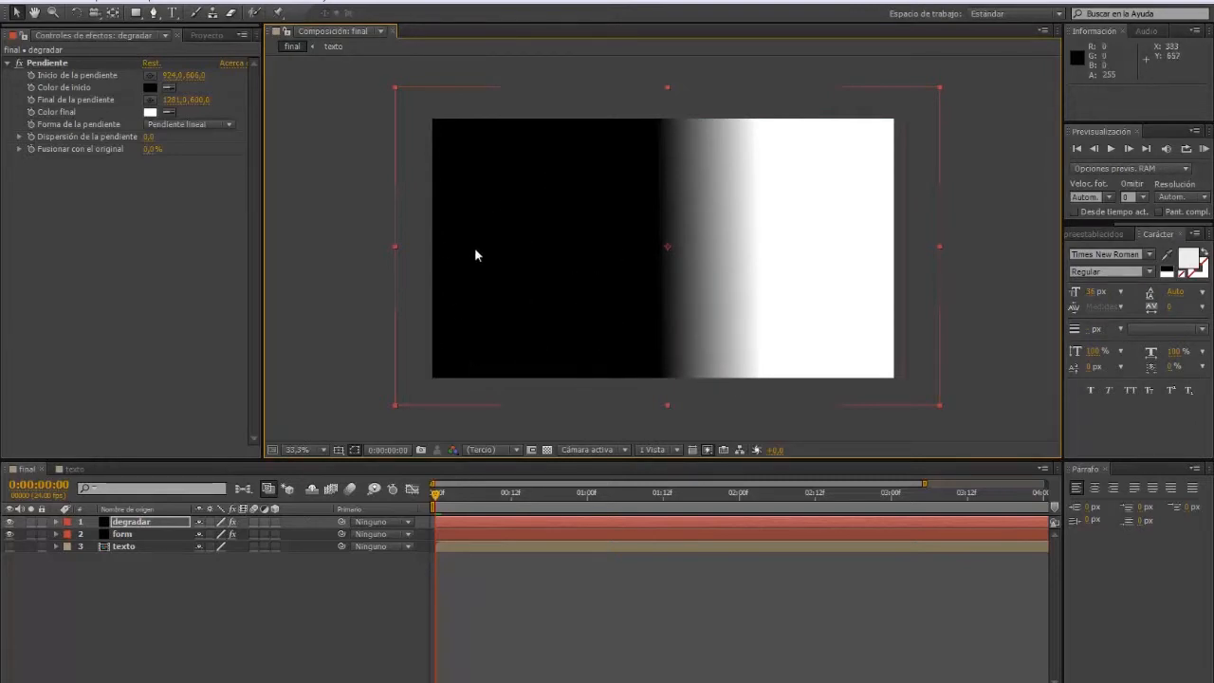
left_click(117, 524)
Step: Precompose degradar with all attributes moved into a new composition named 'degradado'
right_click(117, 524)
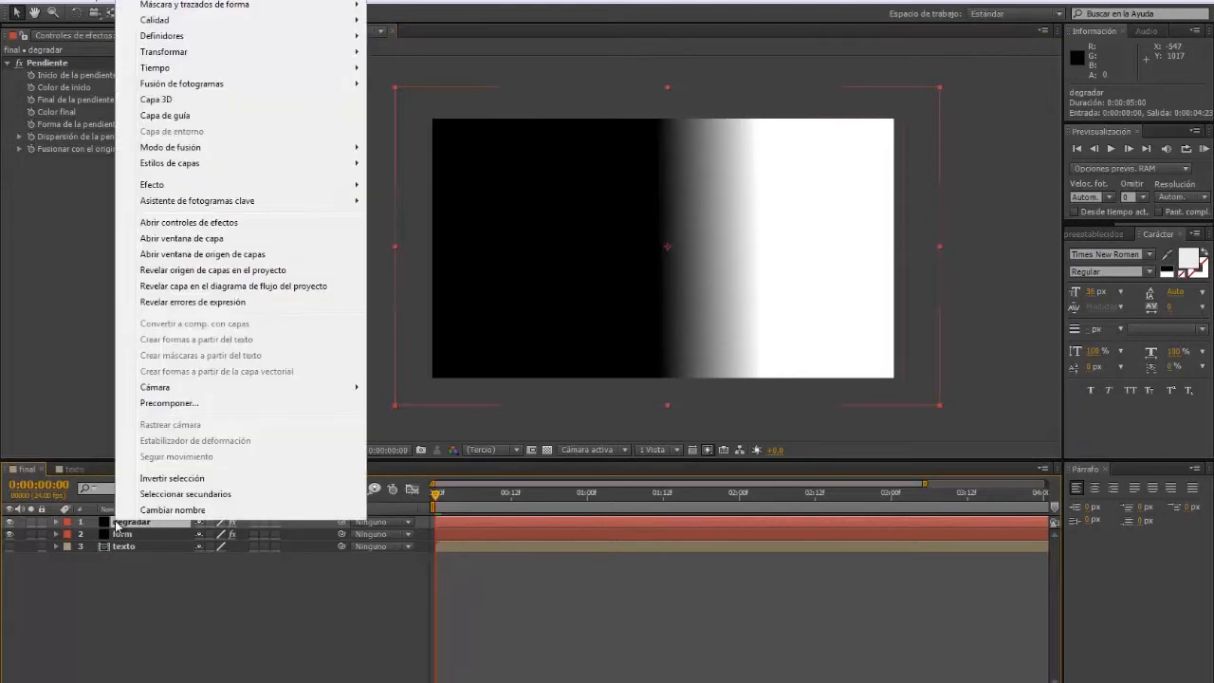
left_click(166, 403)
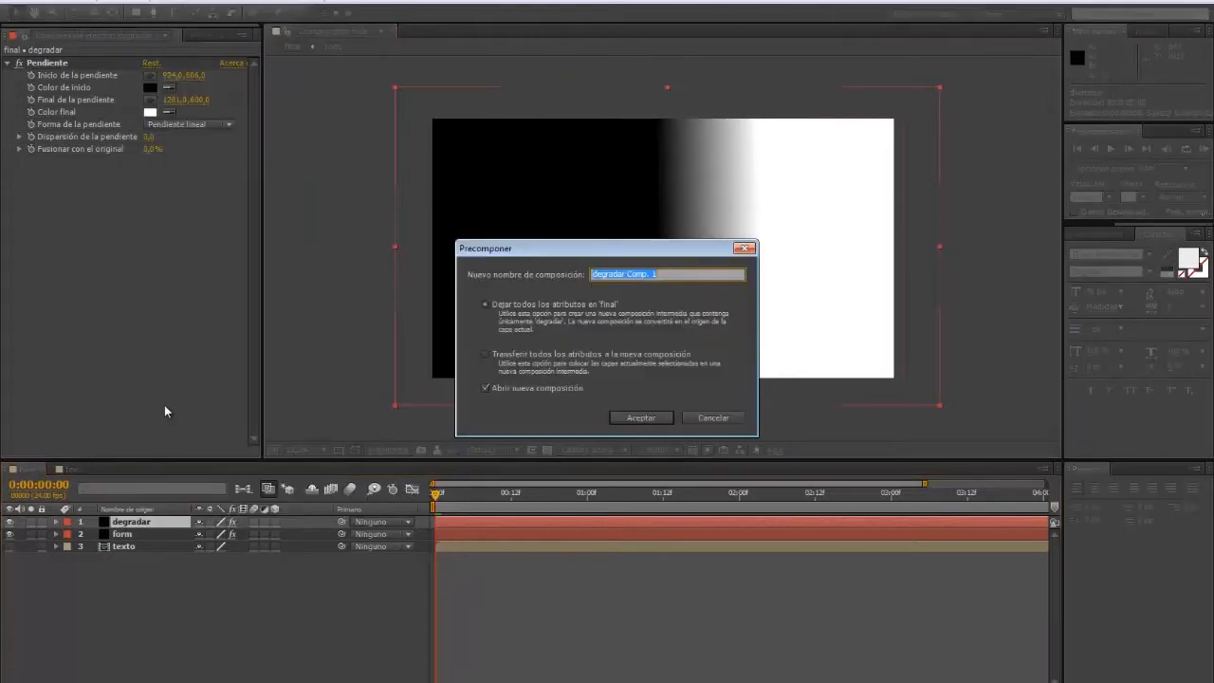
left_click(486, 356)
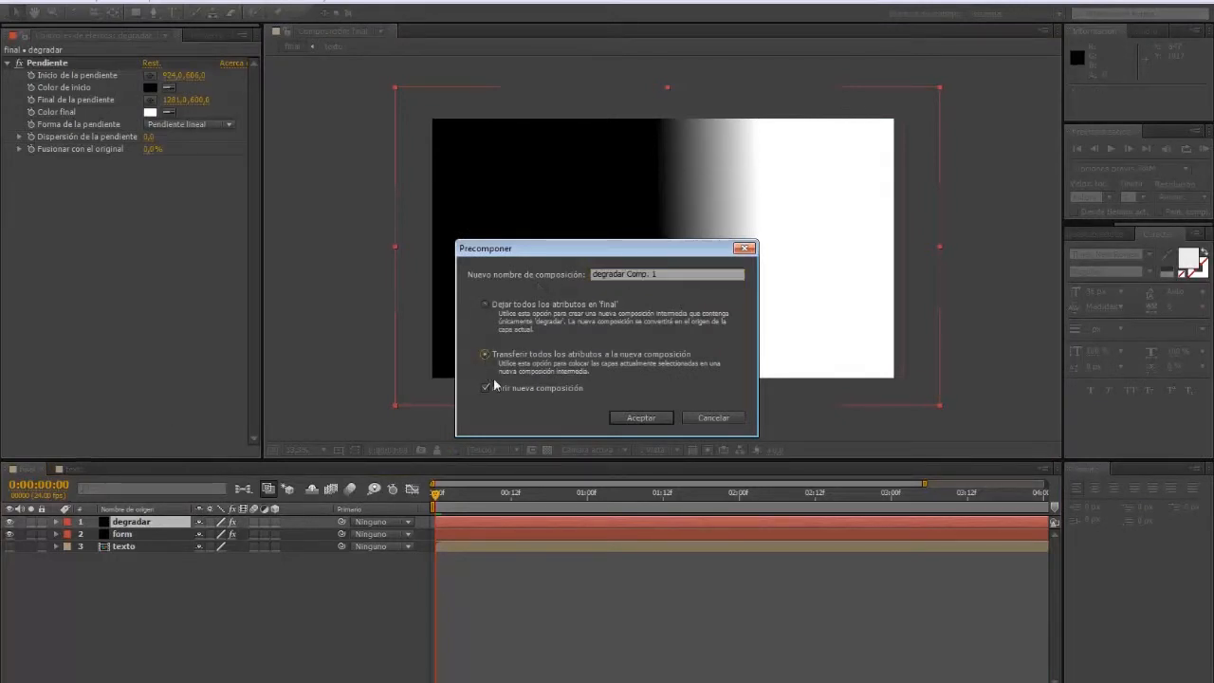
left_click_drag(662, 274, 621, 273)
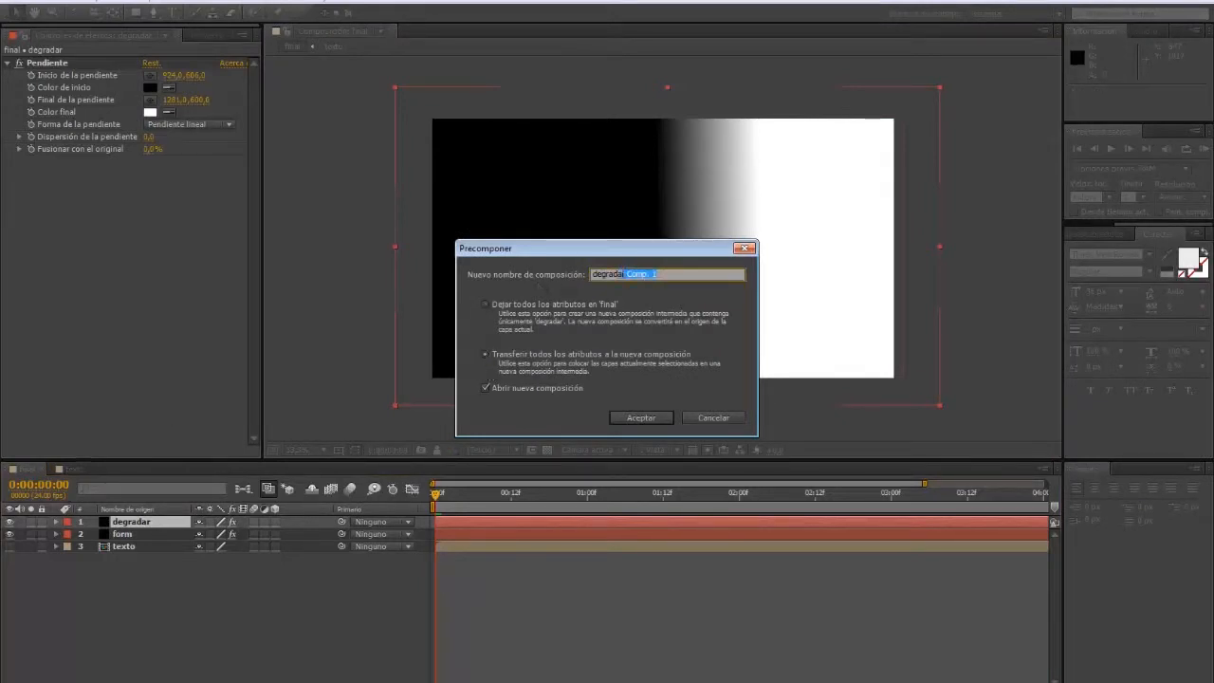
type("do")
left_click(641, 417)
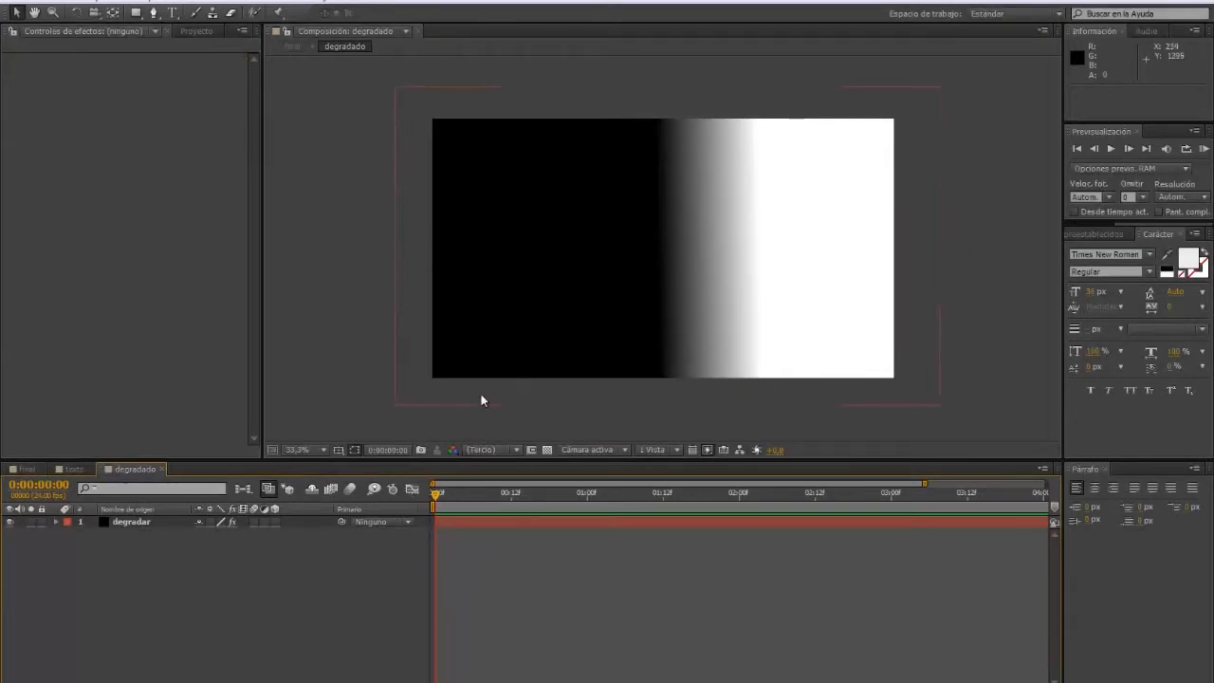
Step: Check the texto and degradado compositions, ending back in the final composition
left_click(74, 468)
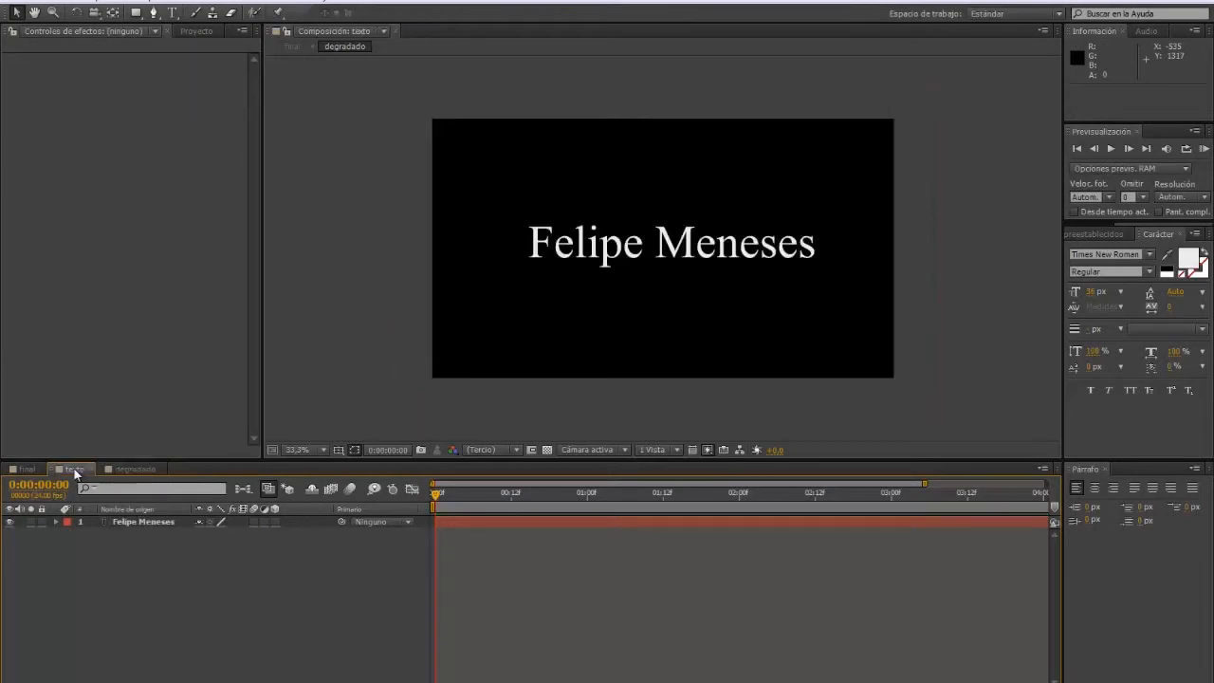
left_click(27, 469)
left_click(120, 469)
left_click(75, 470)
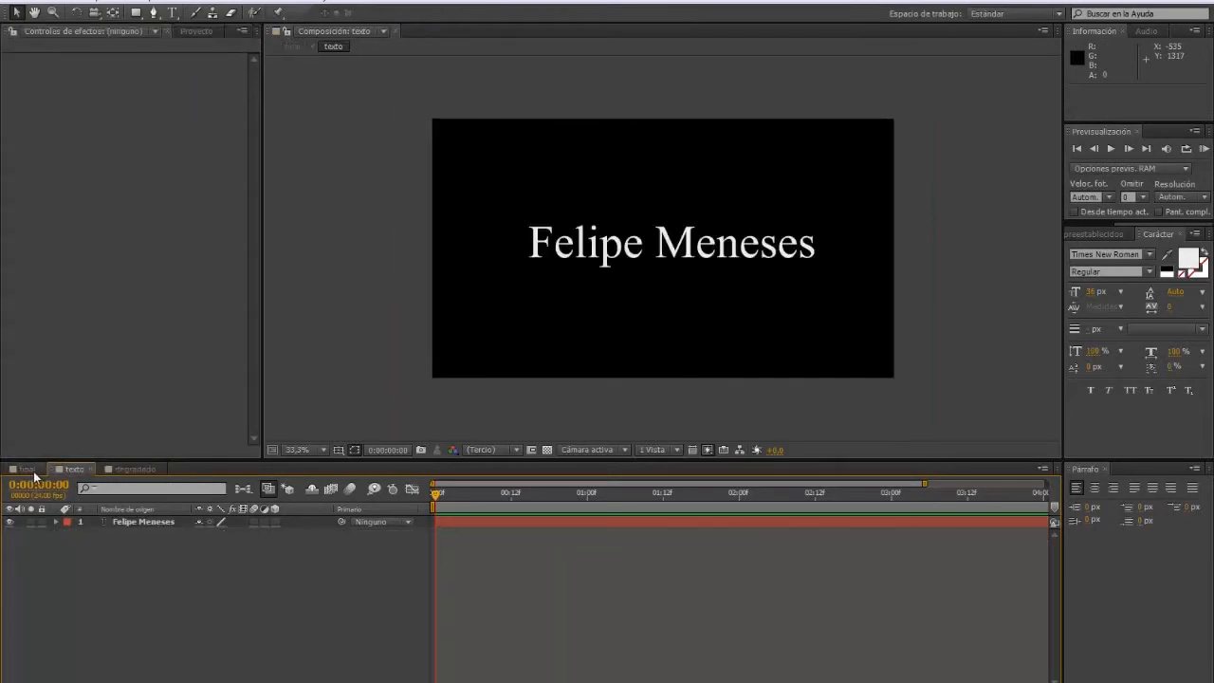
left_click(29, 469)
left_click(75, 470)
left_click(133, 470)
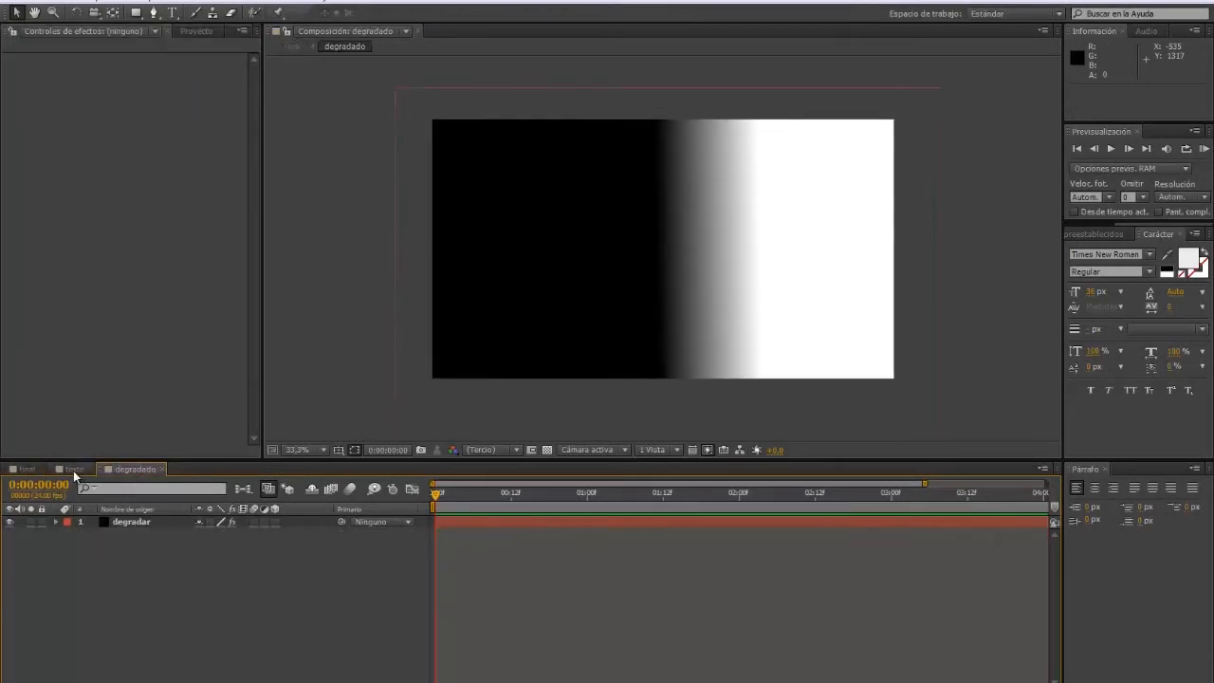
left_click(74, 470)
left_click(26, 469)
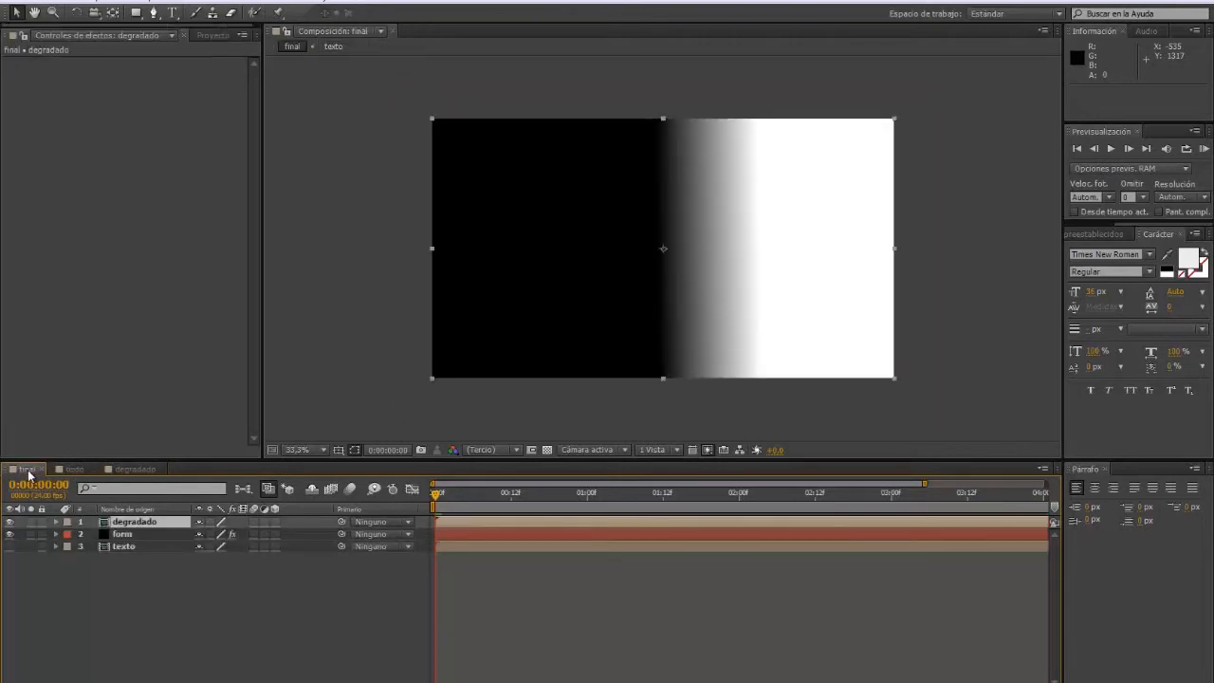
left_click(134, 470)
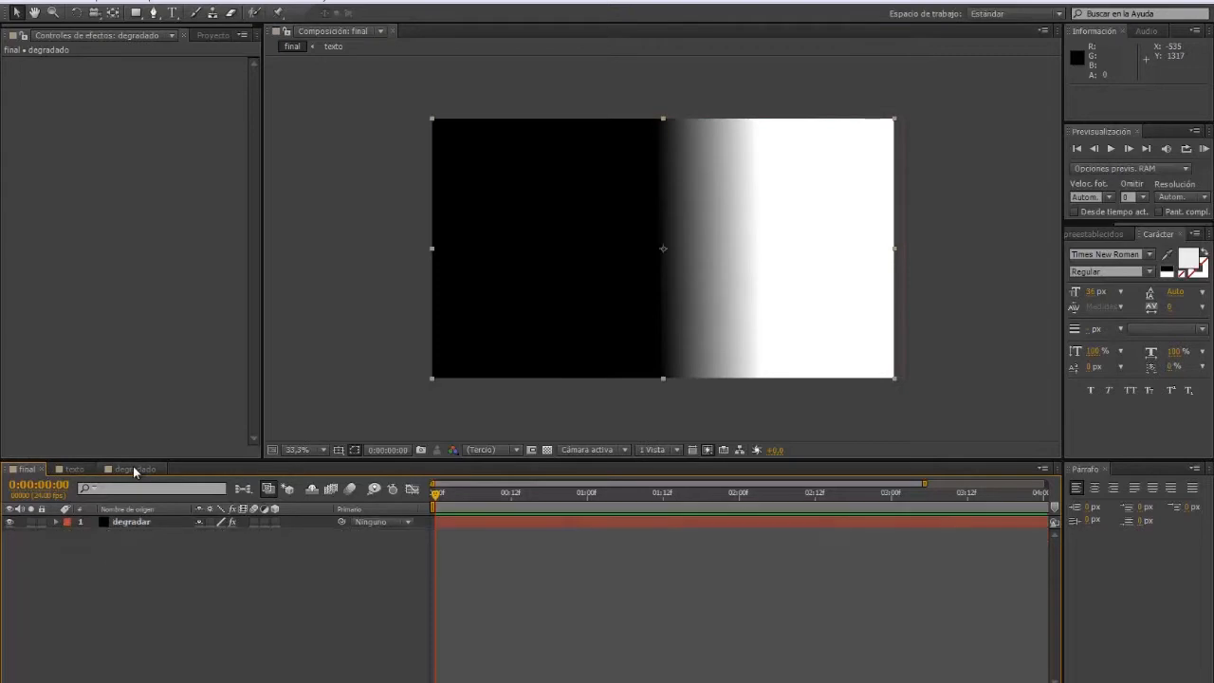
left_click(28, 470)
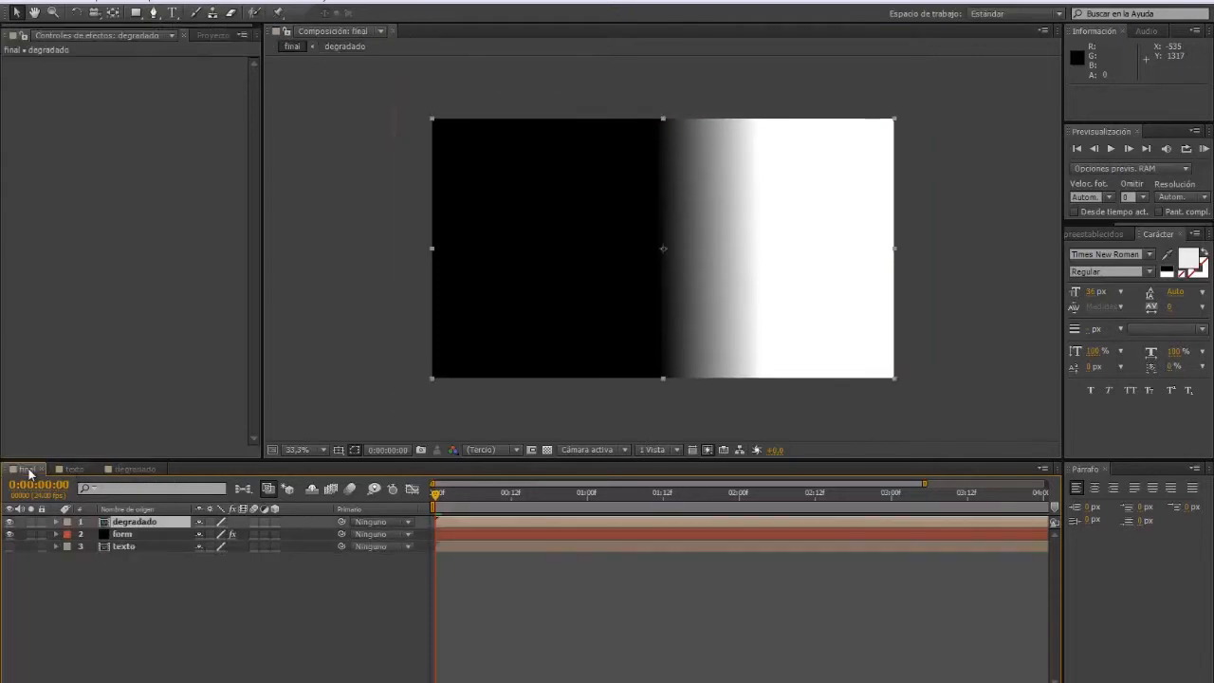
Step: Place form above a hidden degradado and map Form's Fractal Strength to degradado over XY
left_click_drag(120, 522, 126, 538)
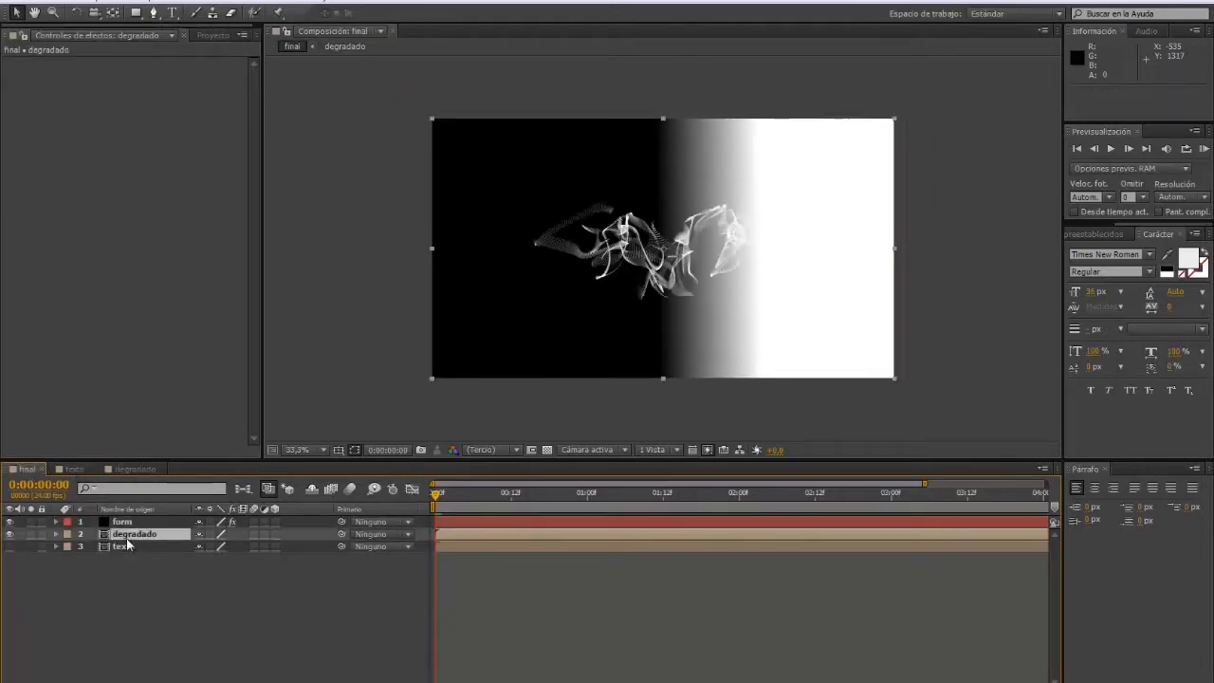
left_click(10, 535)
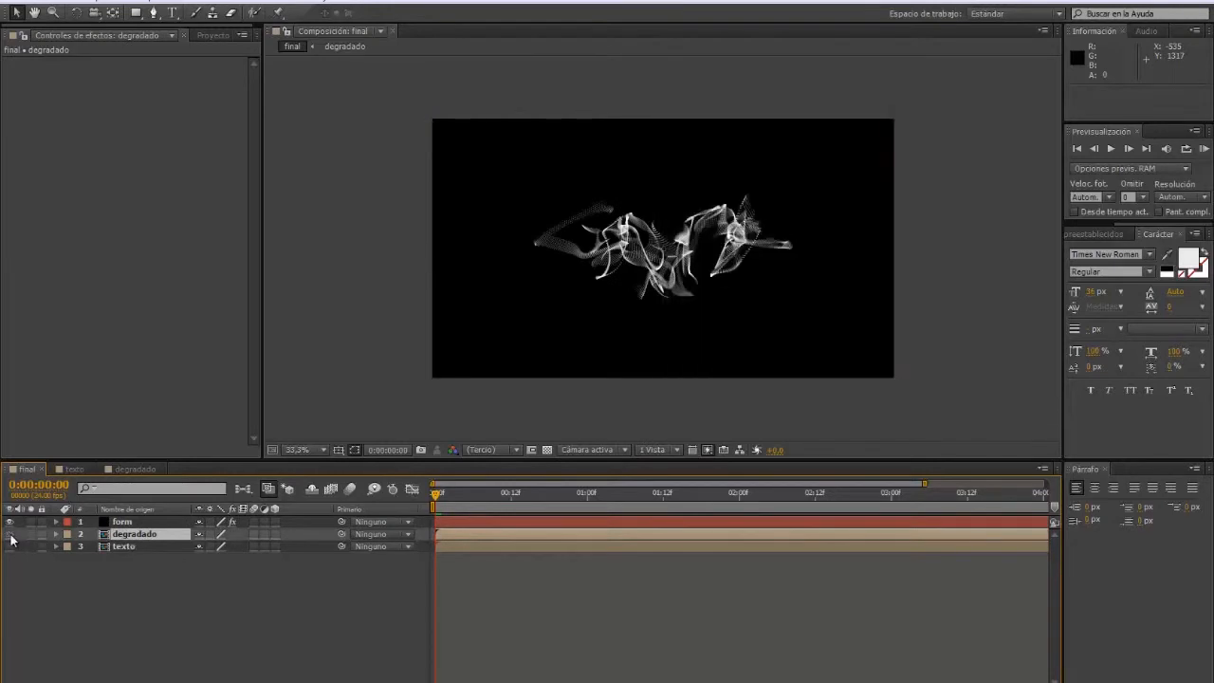
left_click(114, 523)
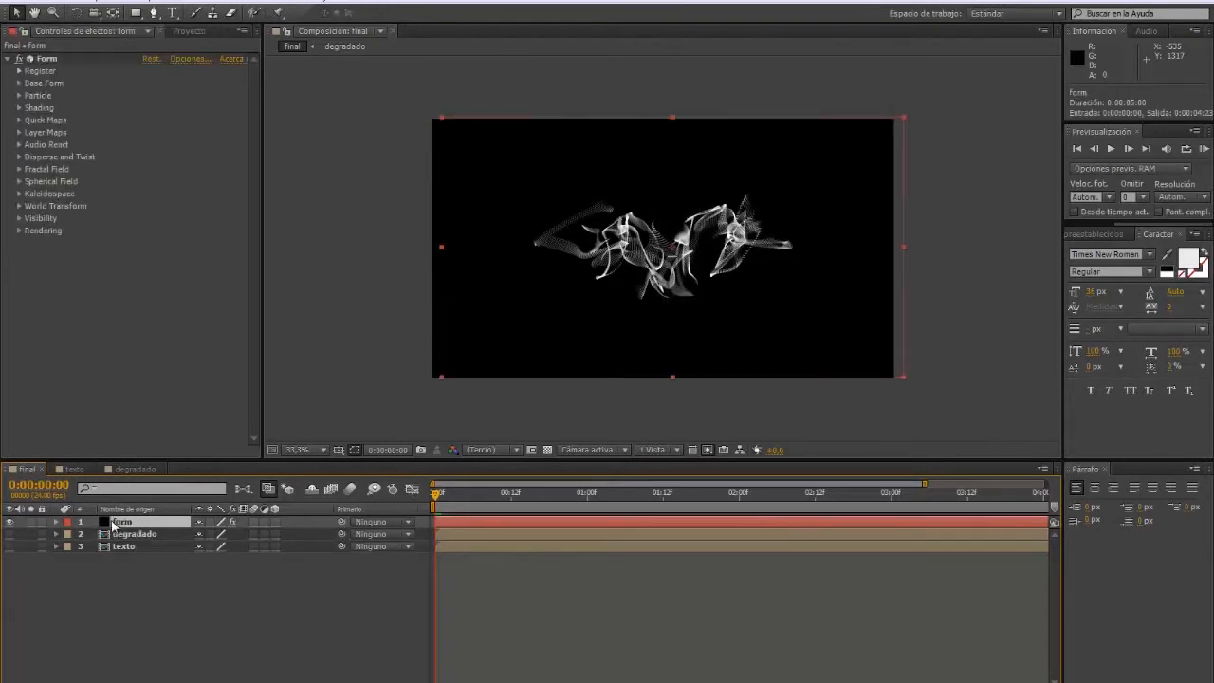
left_click(19, 133)
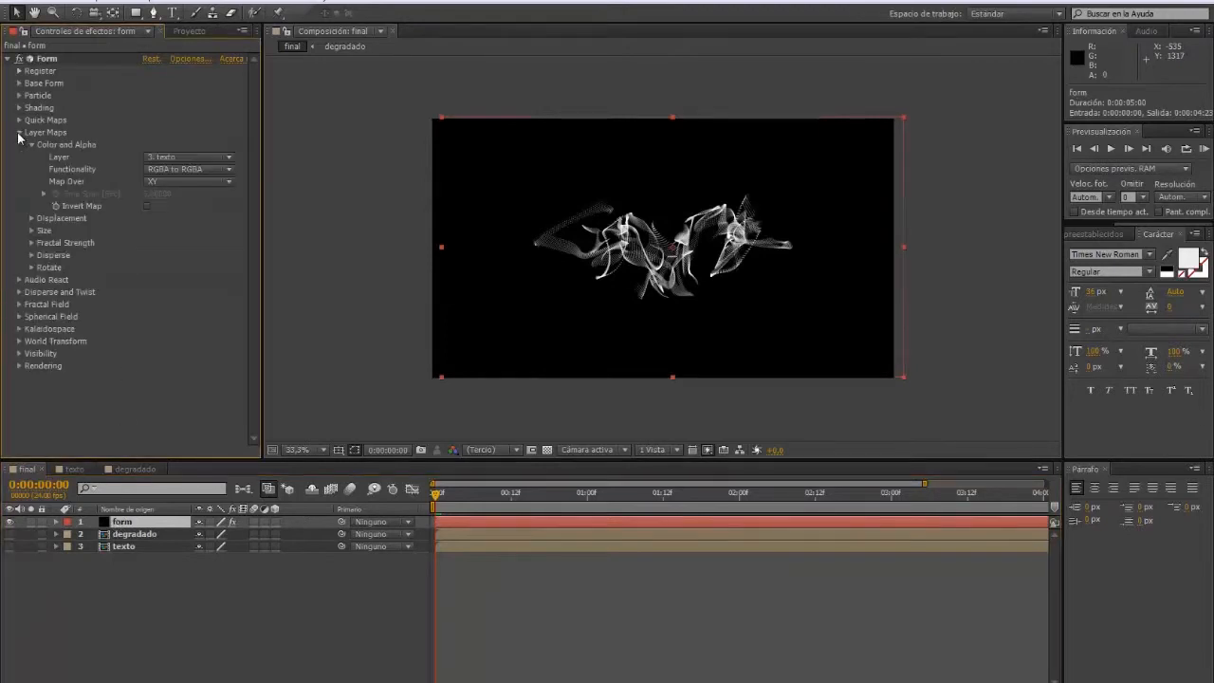
left_click(32, 243)
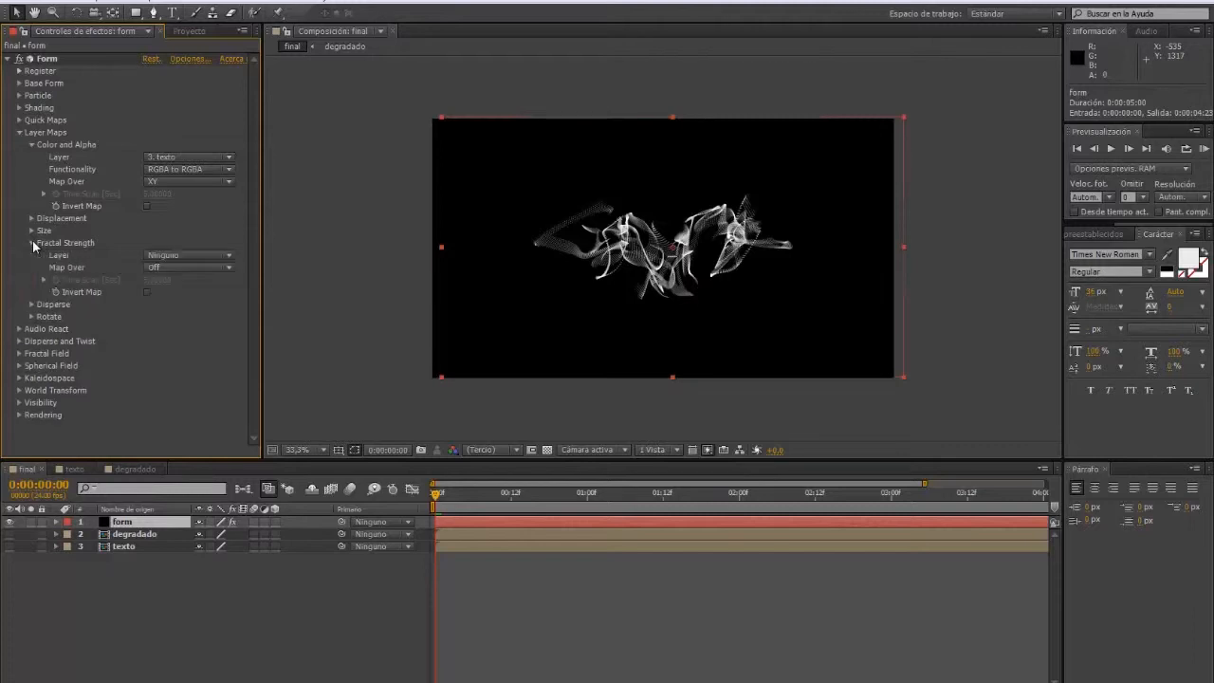
left_click(228, 258)
left_click(196, 313)
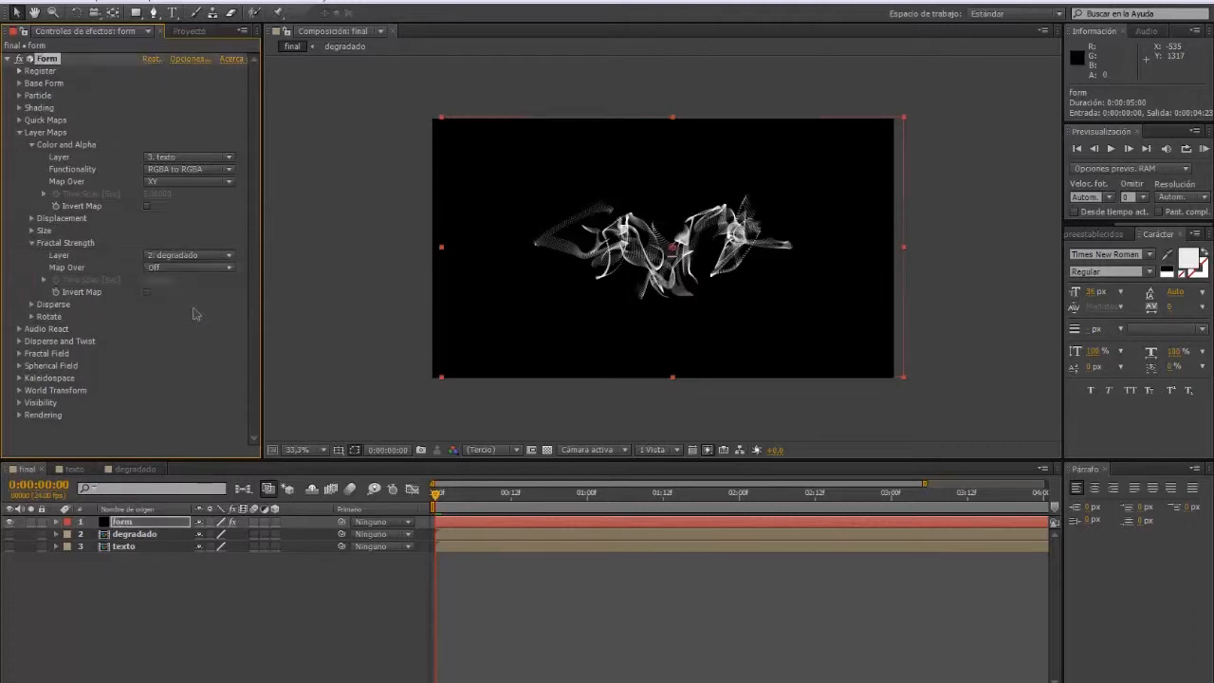
left_click(227, 268)
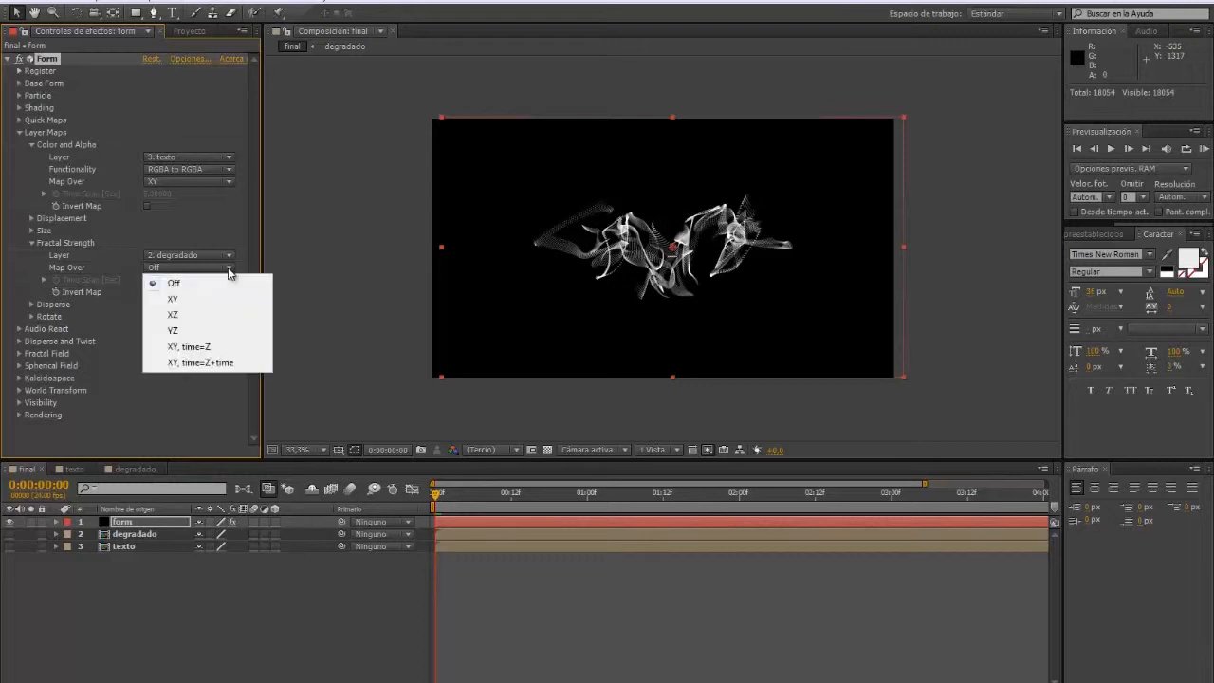
left_click(185, 302)
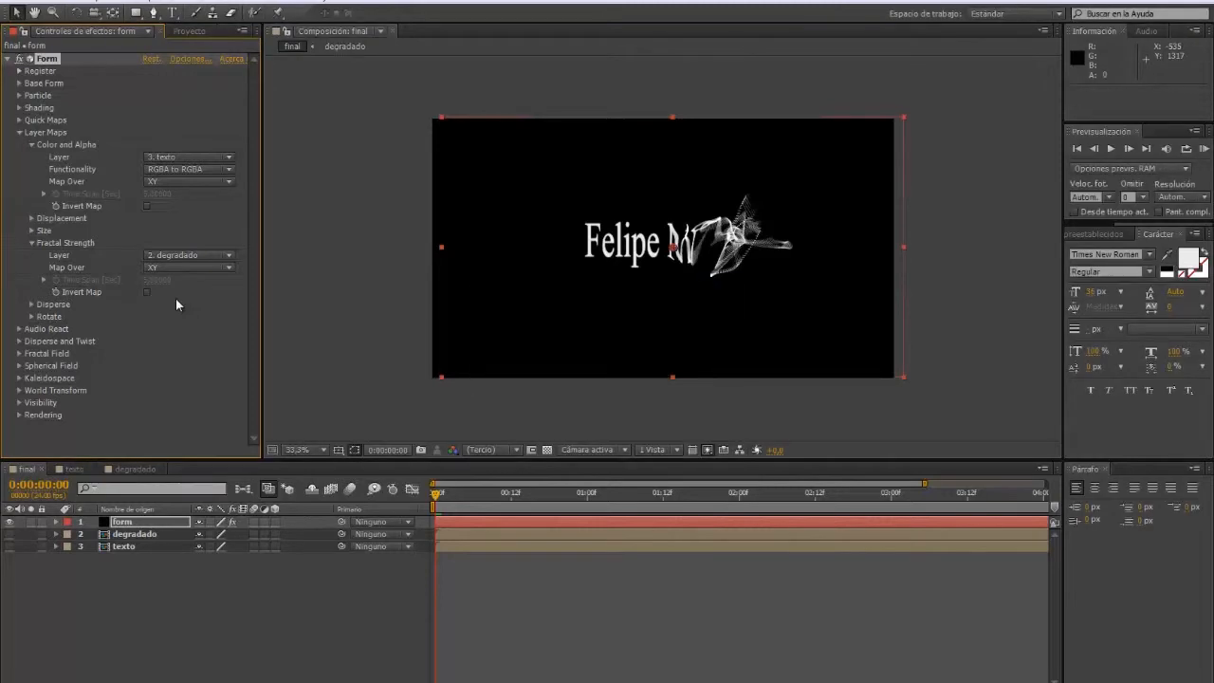
Step: Compare the final and degradado comps while shifting the gradient right, then back left
left_click(136, 468)
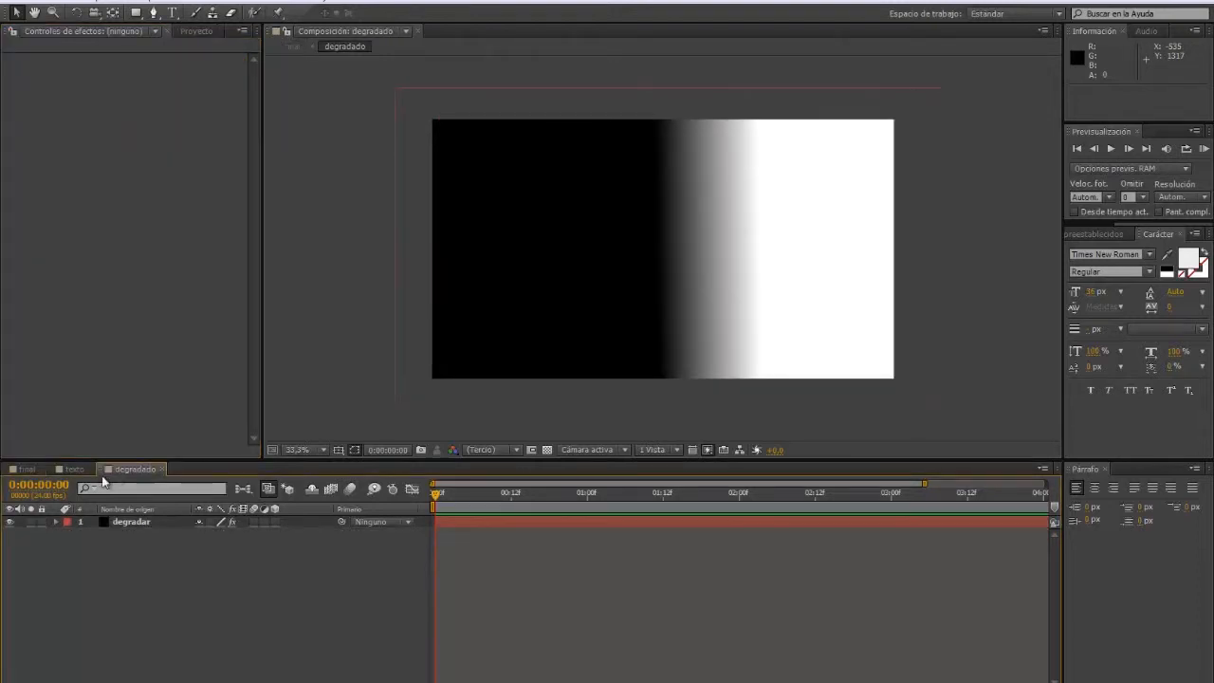
left_click(33, 471)
left_click(127, 473)
left_click(38, 472)
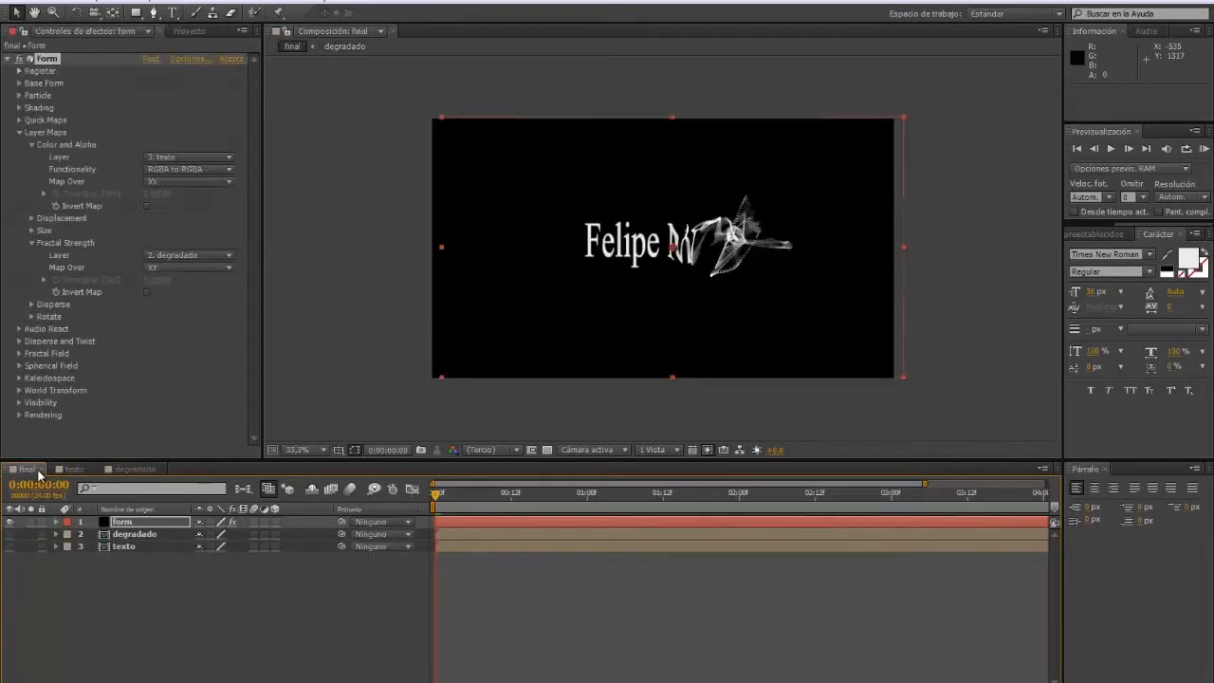
left_click(130, 470)
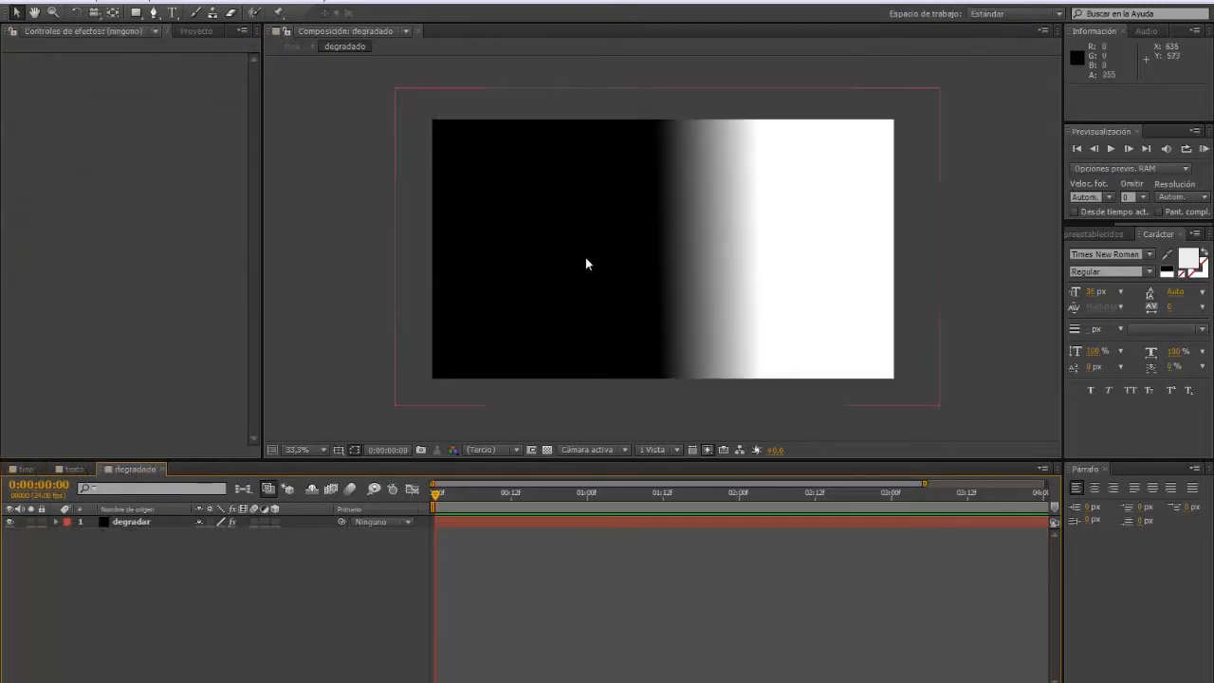
left_click_drag(606, 243, 718, 243)
left_click(27, 470)
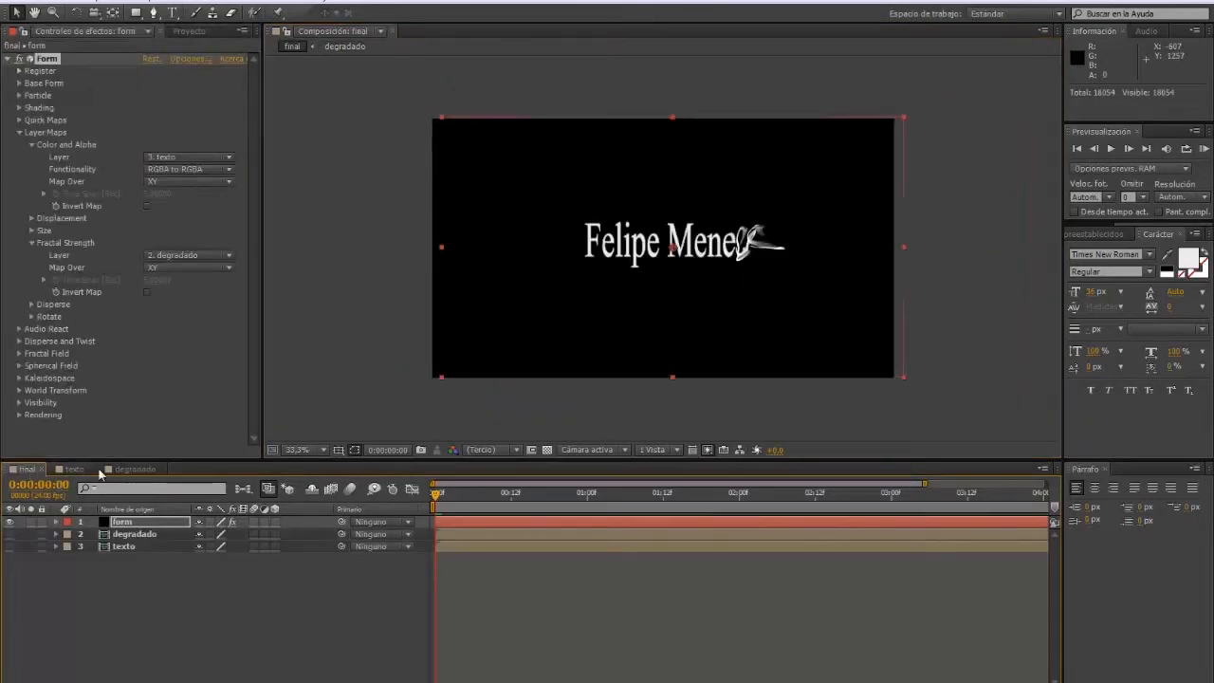
left_click(135, 468)
left_click_drag(558, 268, 474, 271)
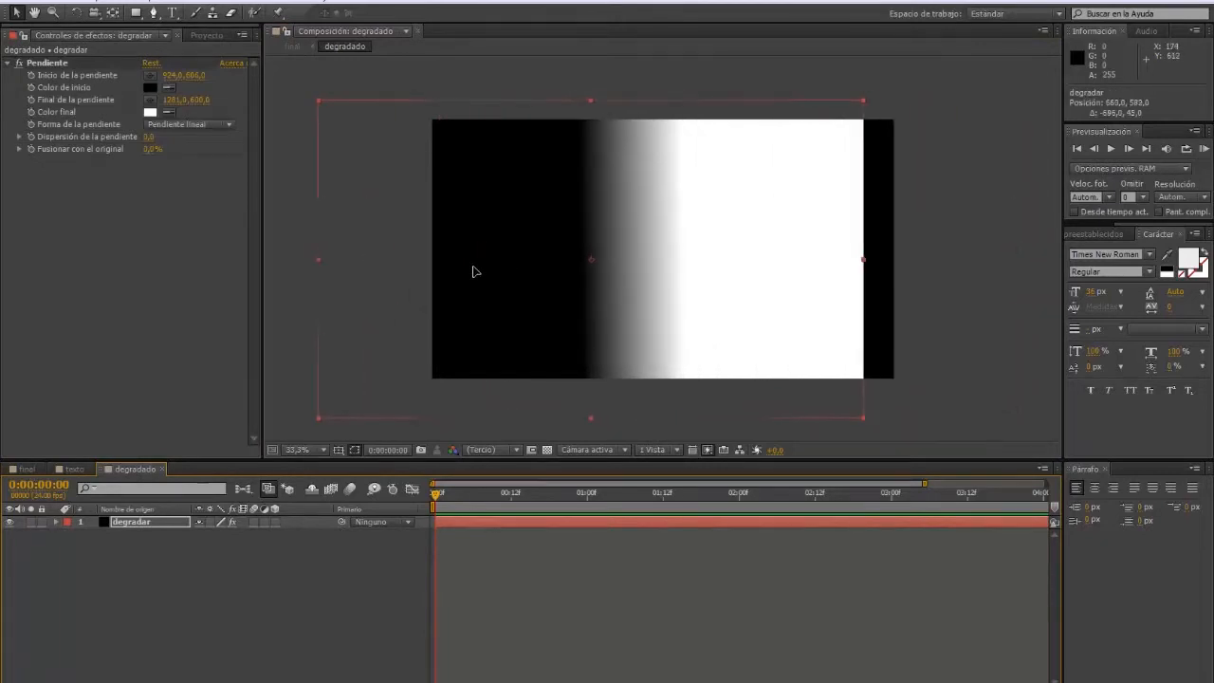
Step: Nudge the gradient slightly right to Position 1296,561, save, and reveal its Position
left_click(29, 469)
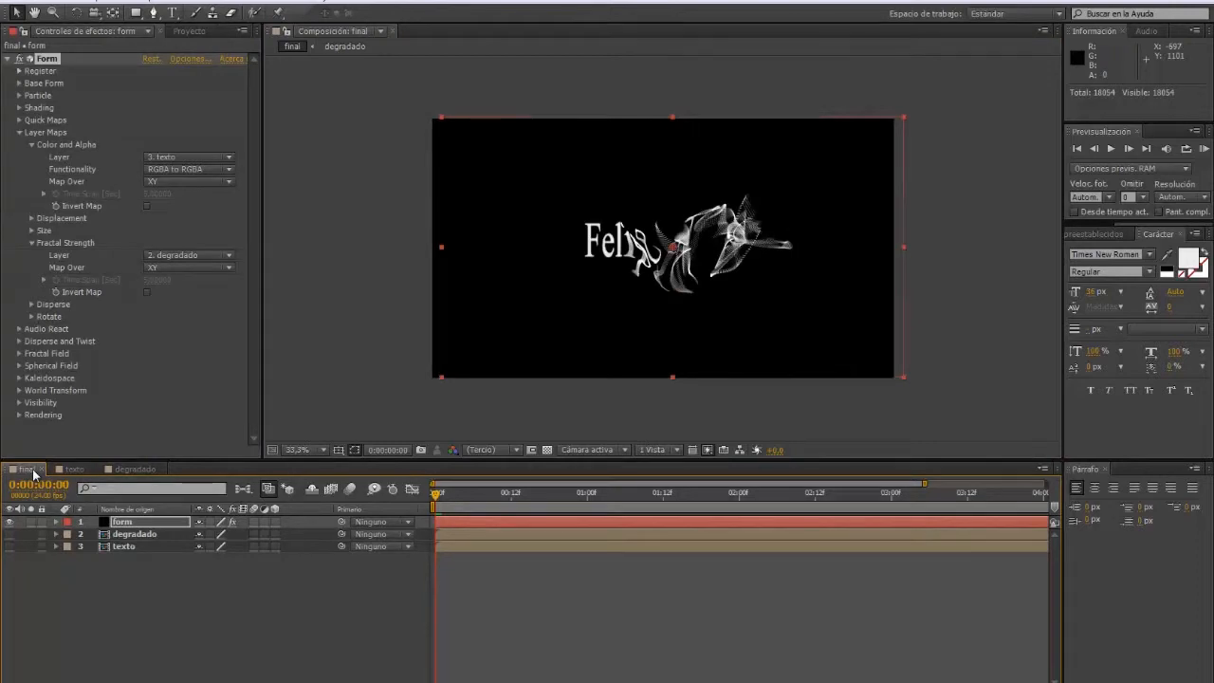
left_click(135, 468)
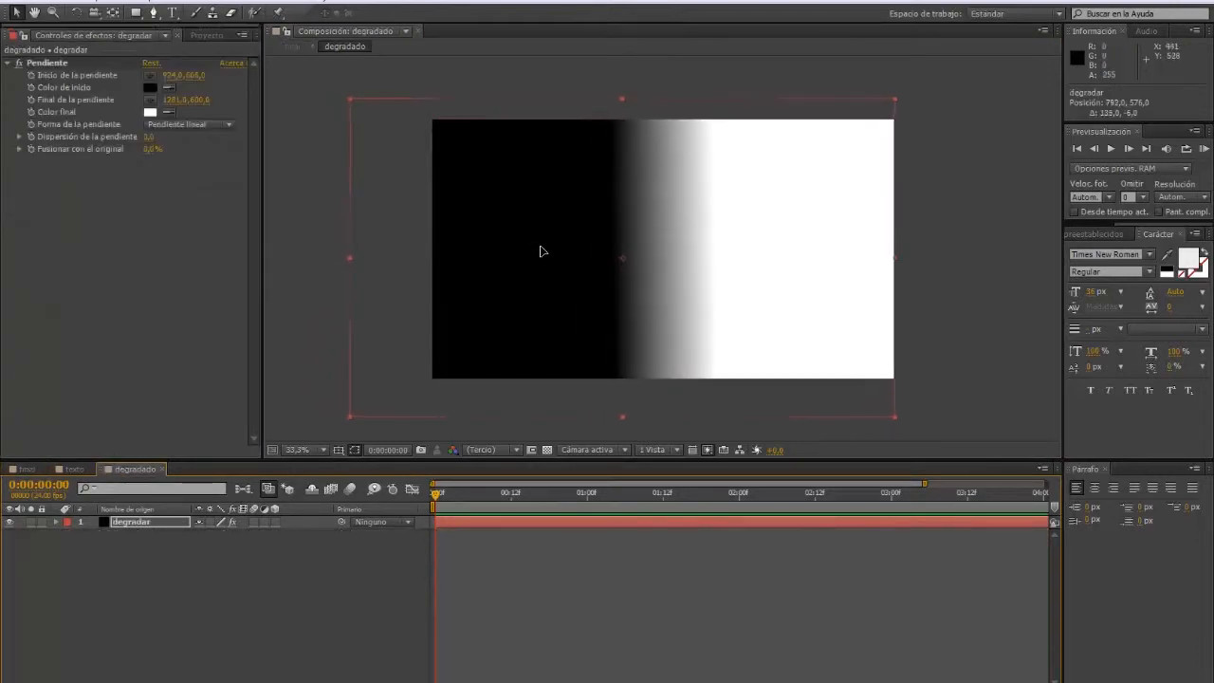
left_click_drag(542, 250, 664, 224)
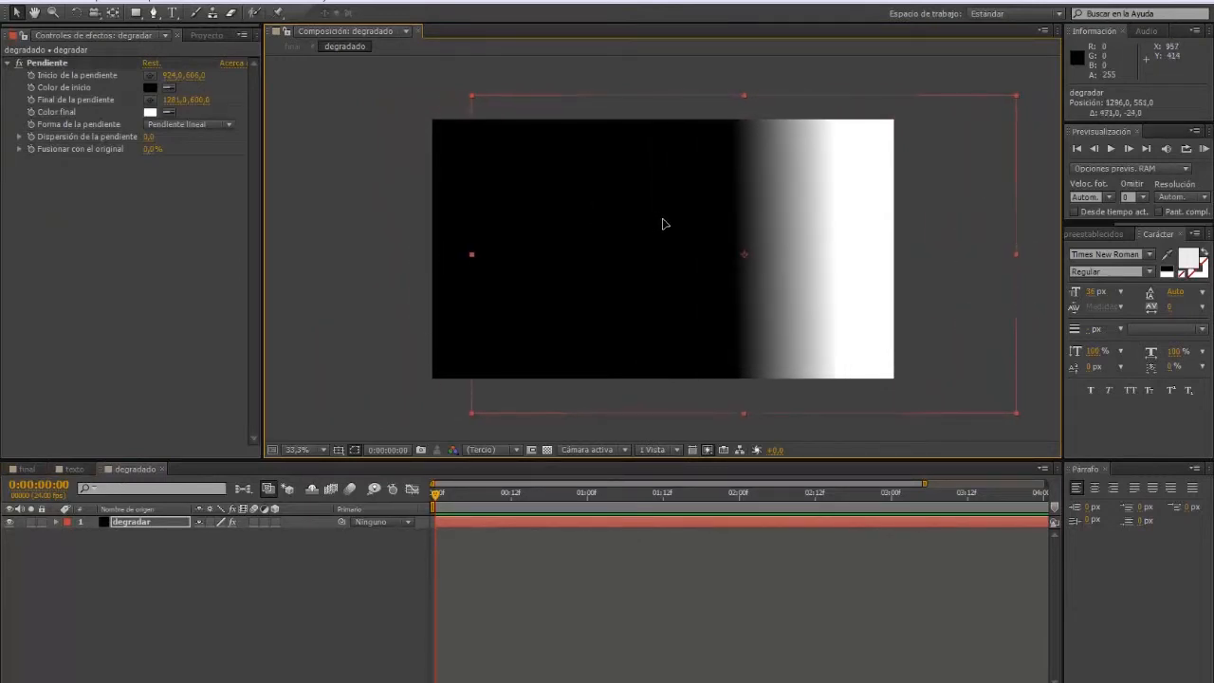
key("ctrl+s")
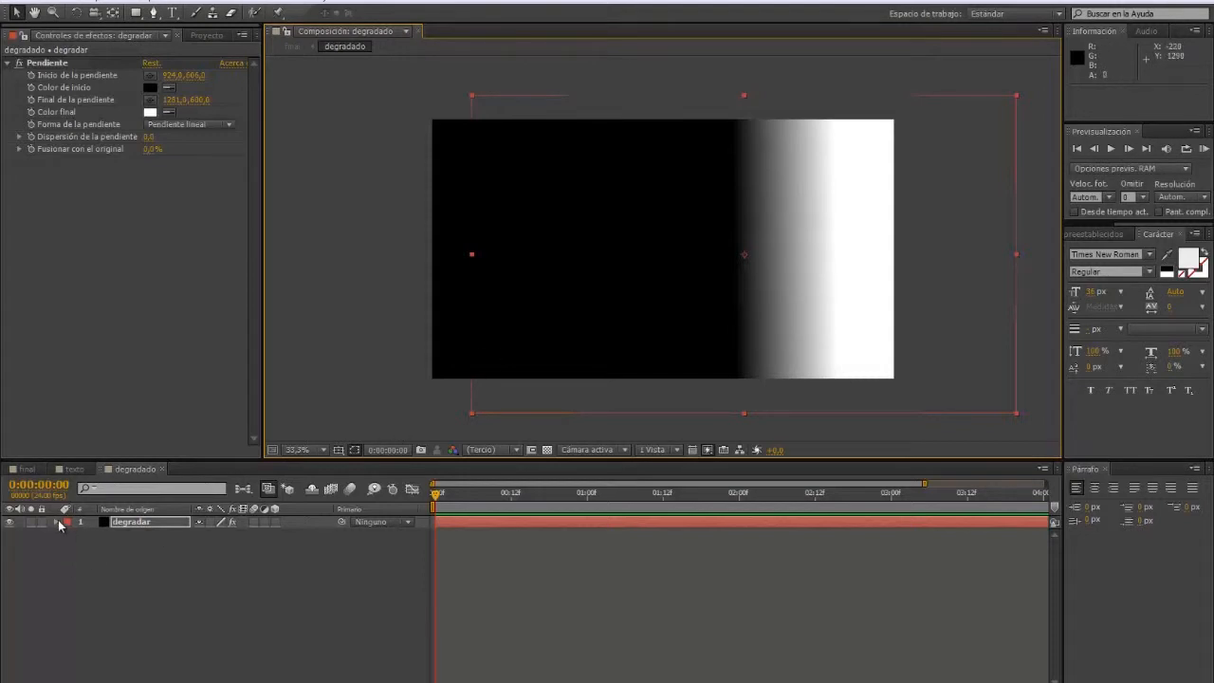
key("p")
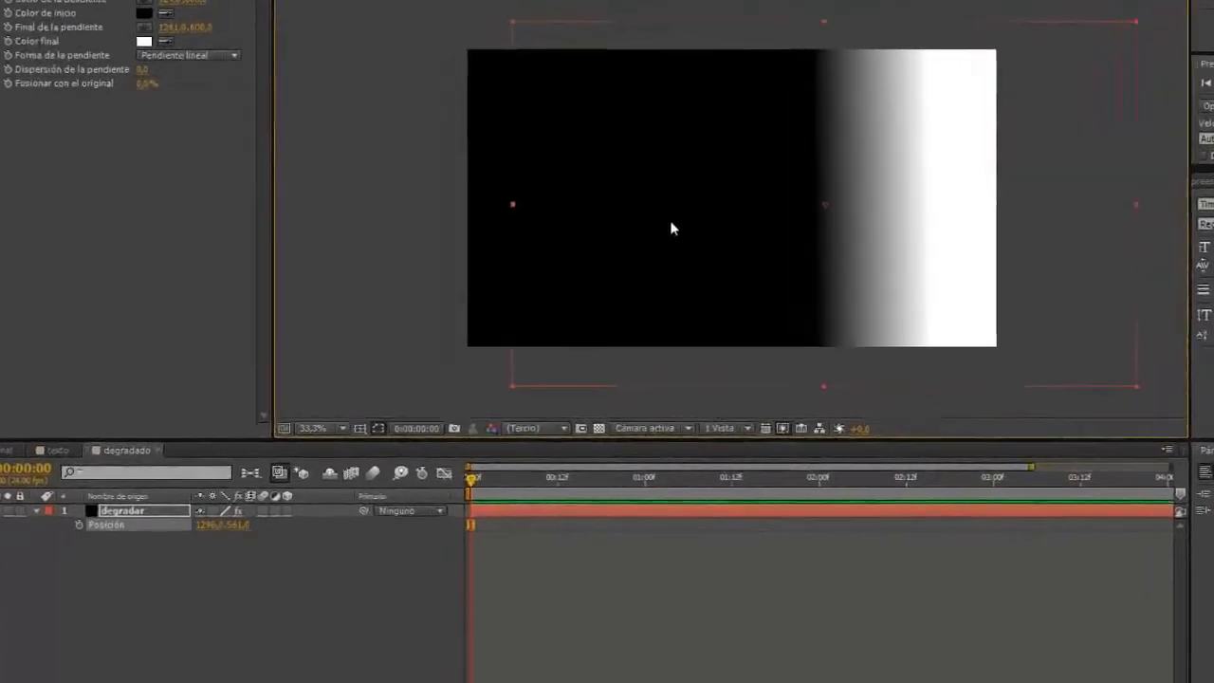
Step: Keyframe the gradient's Position from off-frame right at 0f to 425,522 at 2:00
left_click_drag(758, 92, 1039, 80)
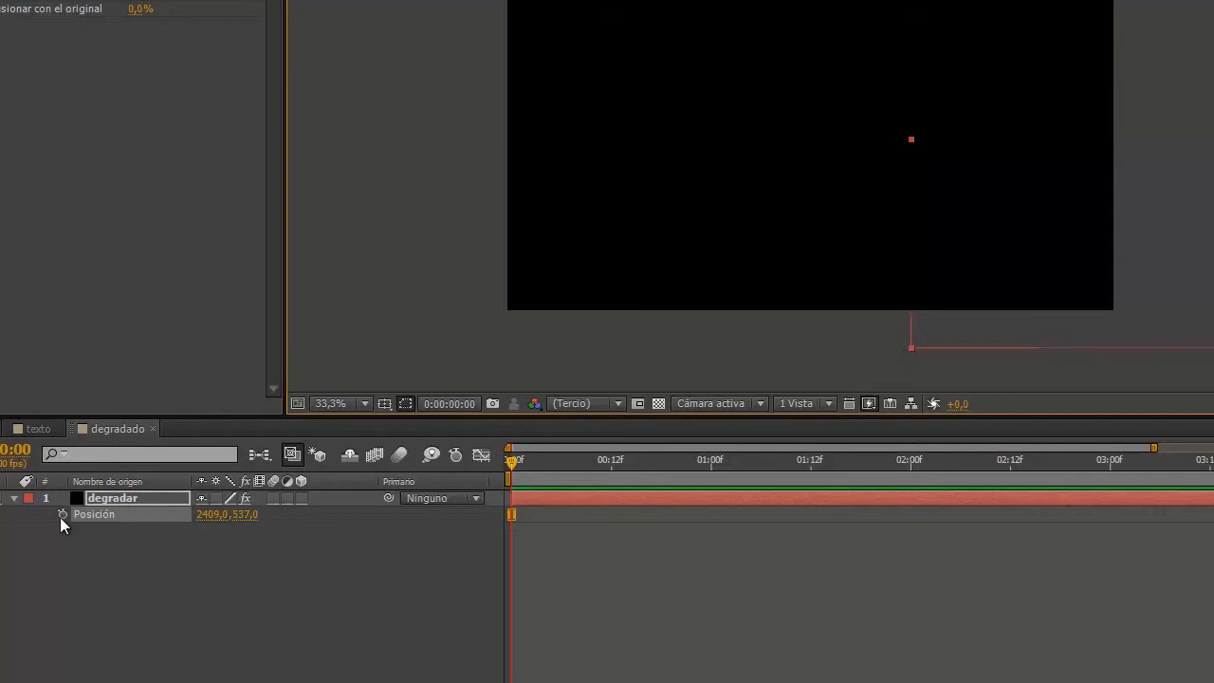
left_click(62, 513)
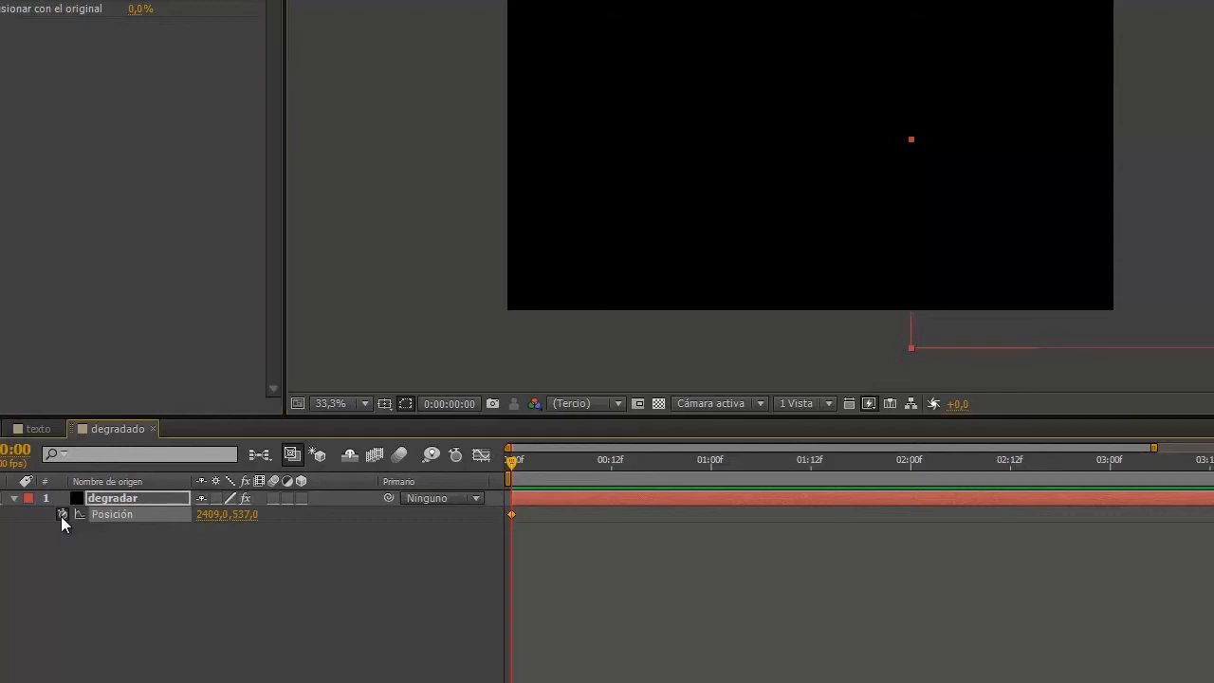
left_click_drag(509, 463, 664, 471)
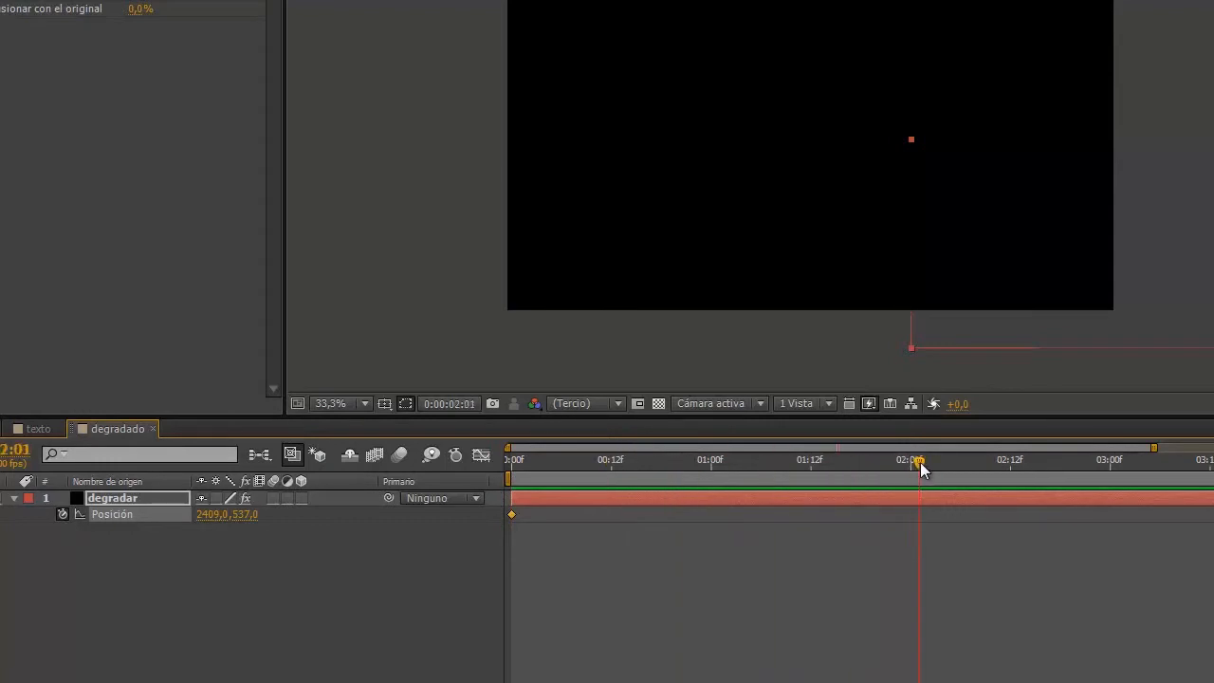
left_click_drag(915, 462, 913, 461)
left_click_drag(1036, 107, 409, 94)
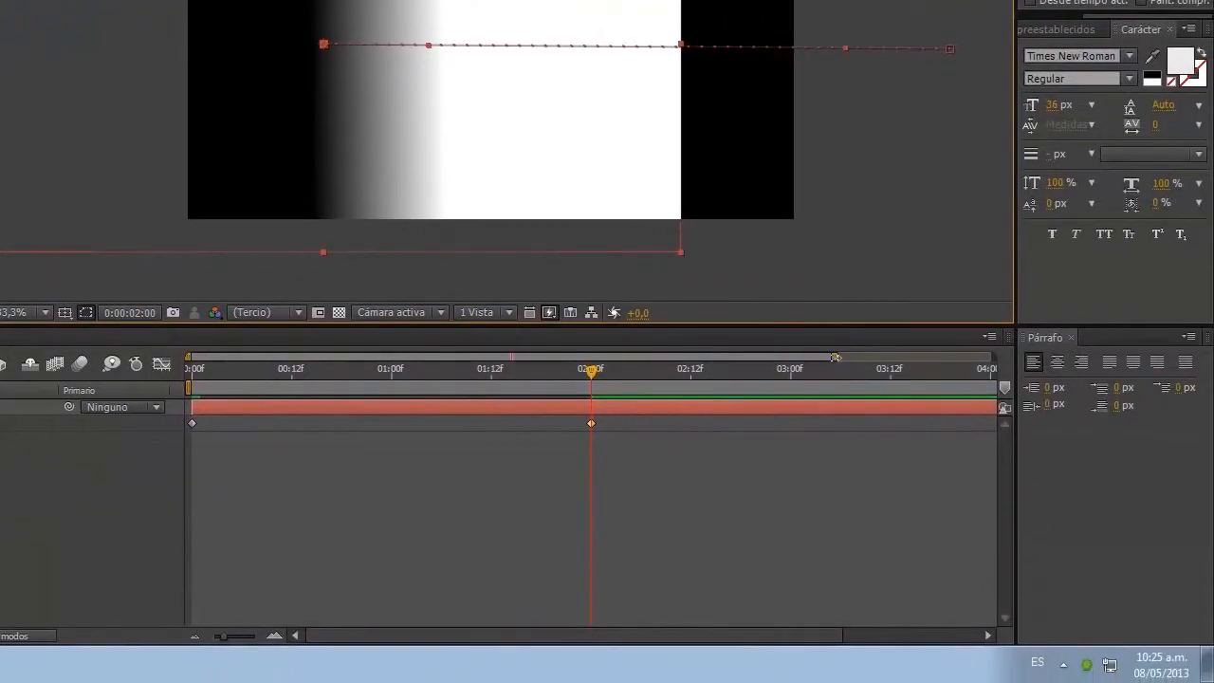
Step: Shorten the work area to end around 3:03
left_click_drag(834, 357, 884, 358)
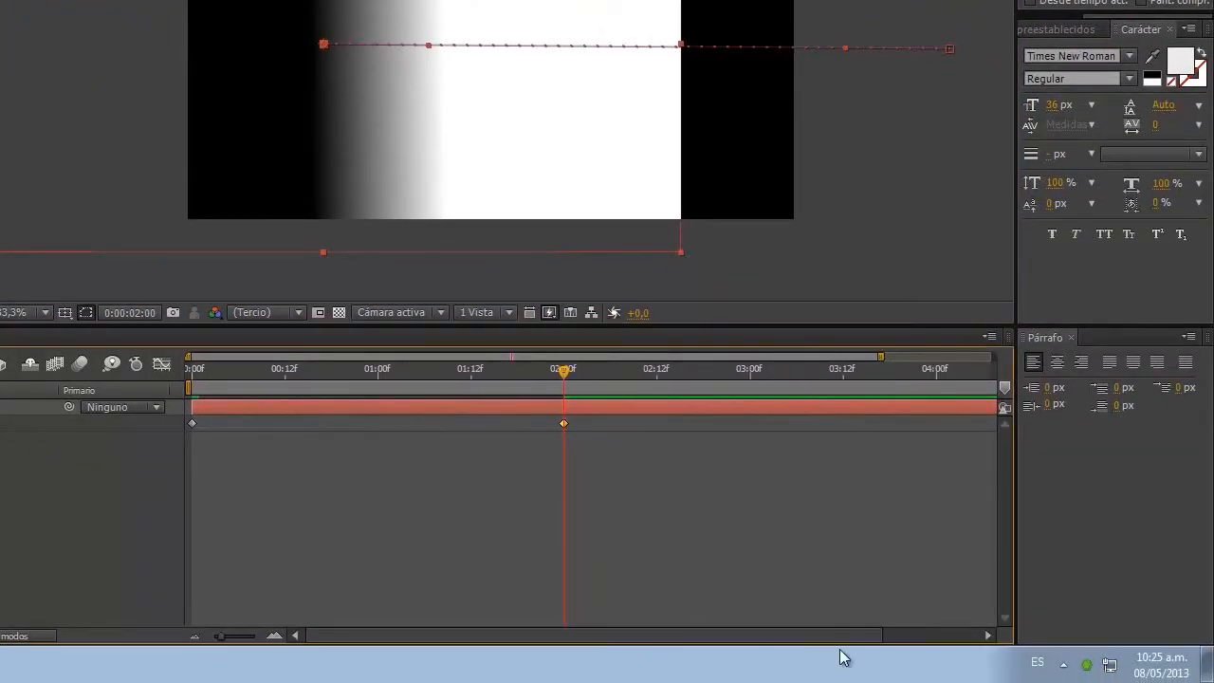
left_click_drag(850, 636, 957, 626)
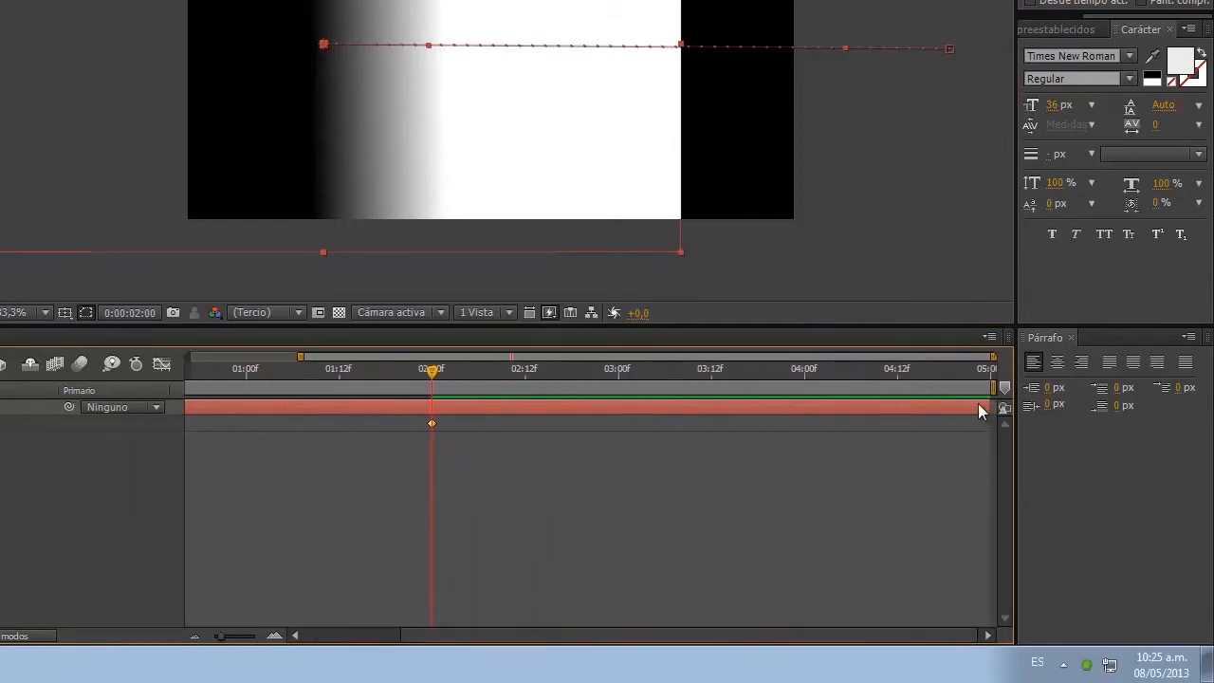
left_click_drag(993, 386, 623, 387)
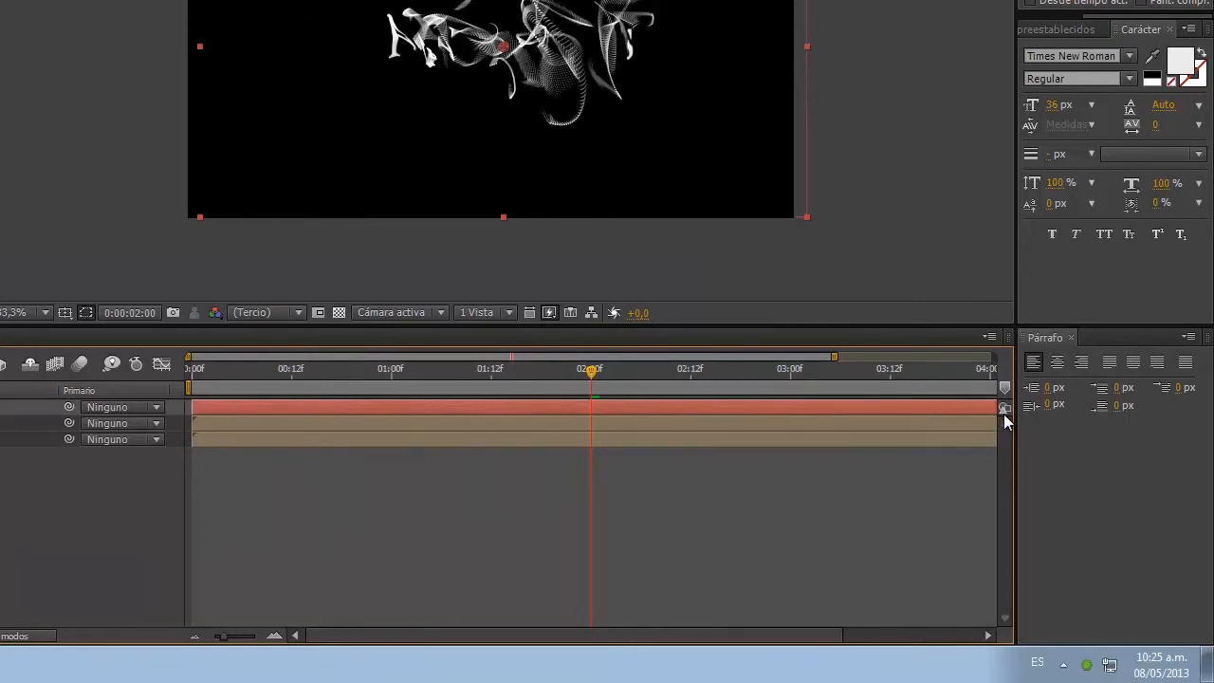
left_click_drag(836, 634, 959, 628)
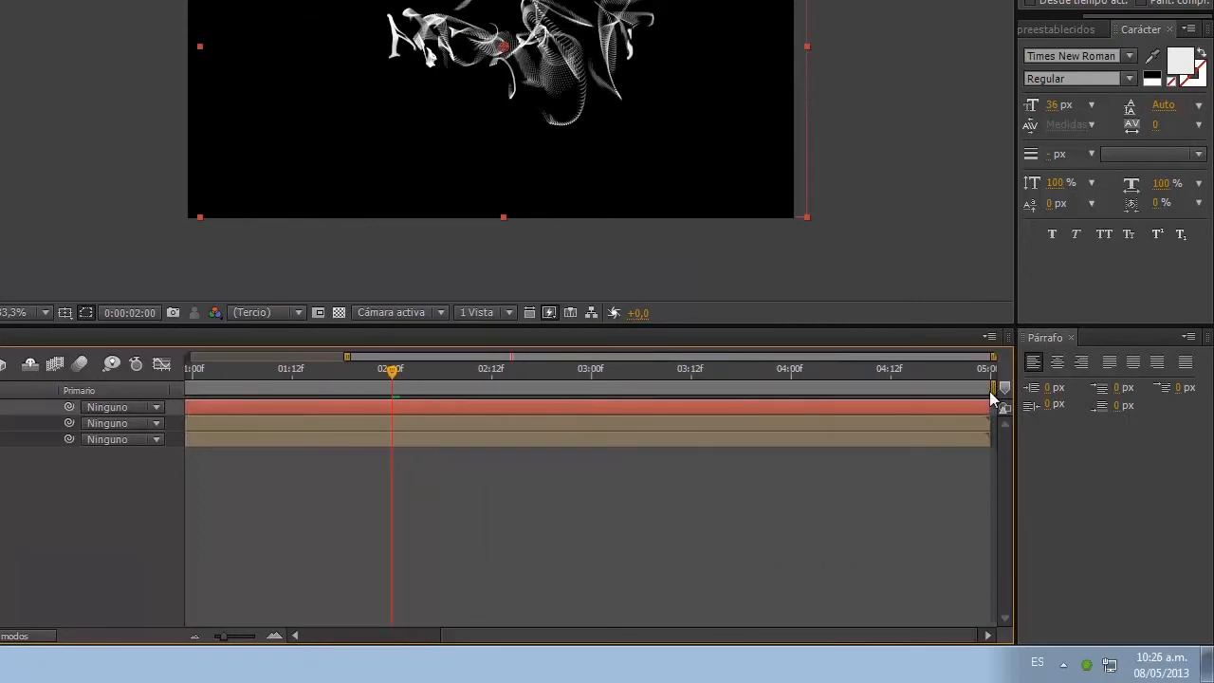
Step: End the work area near 3 seconds and run a RAM preview of the final composition
left_click_drag(996, 387, 594, 384)
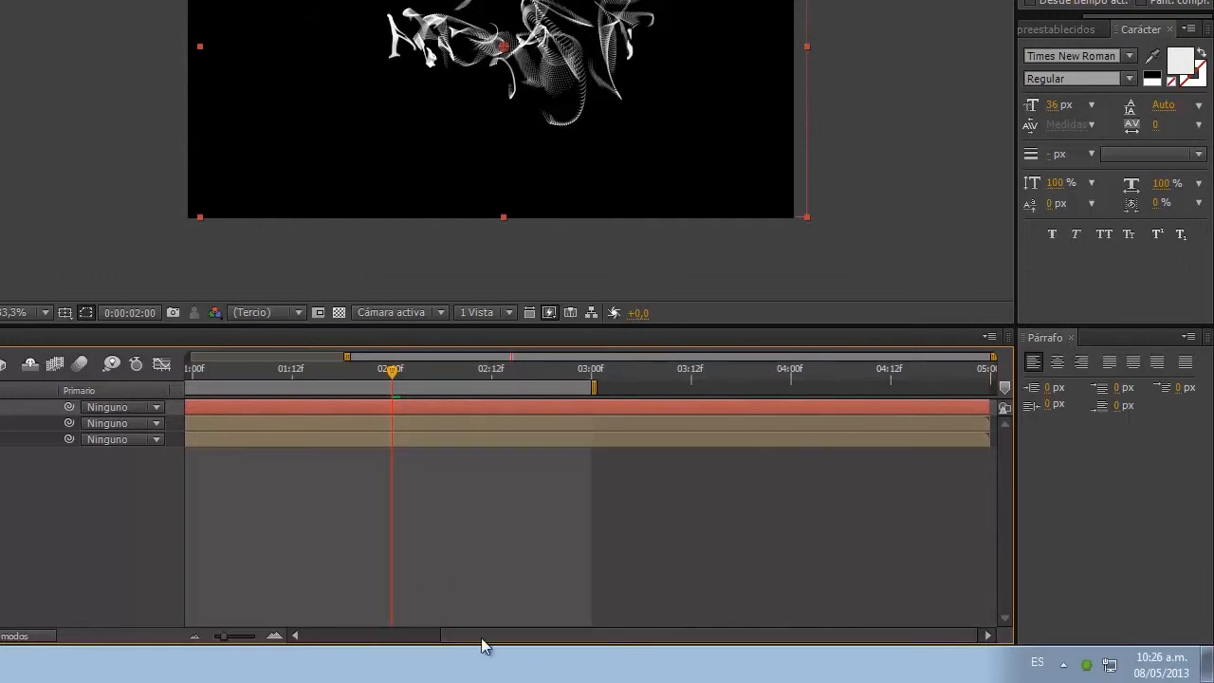
left_click_drag(482, 644, 312, 636)
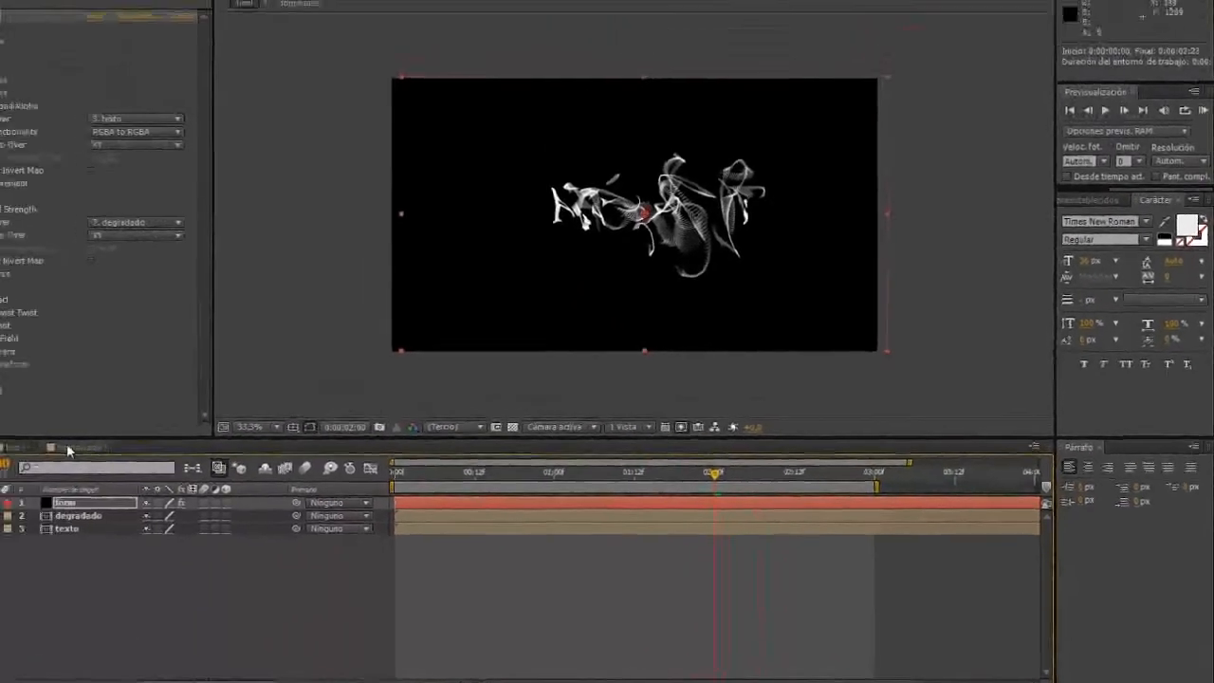
left_click(124, 470)
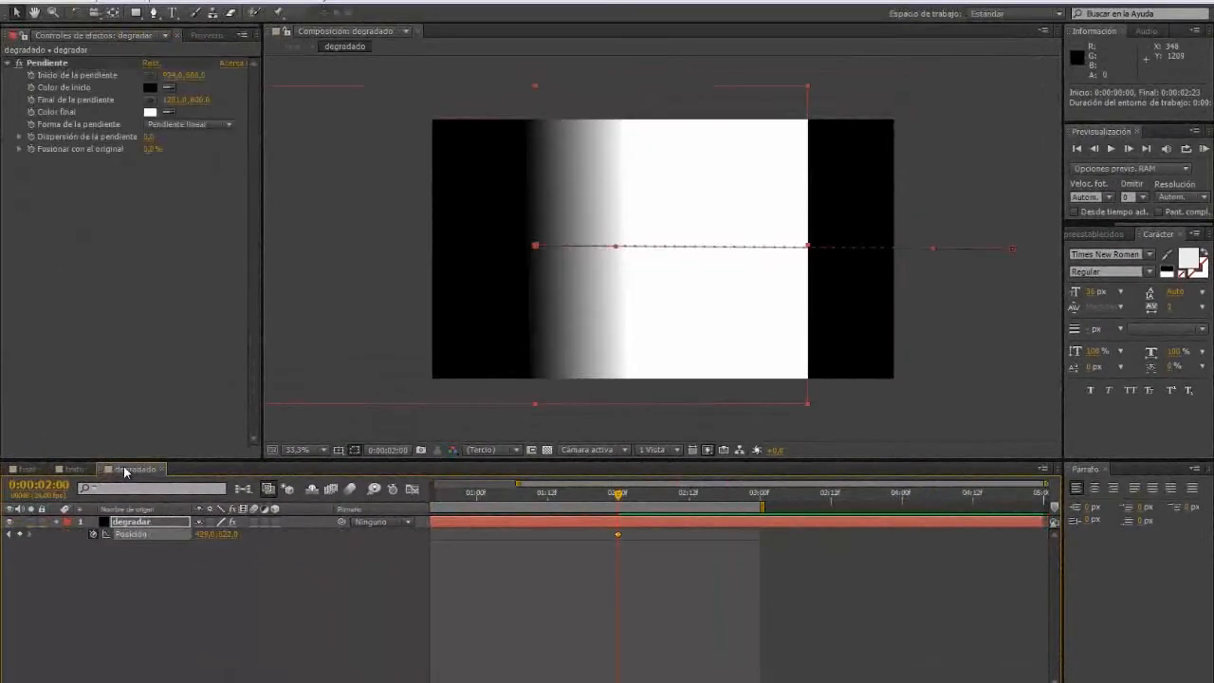
left_click(28, 469)
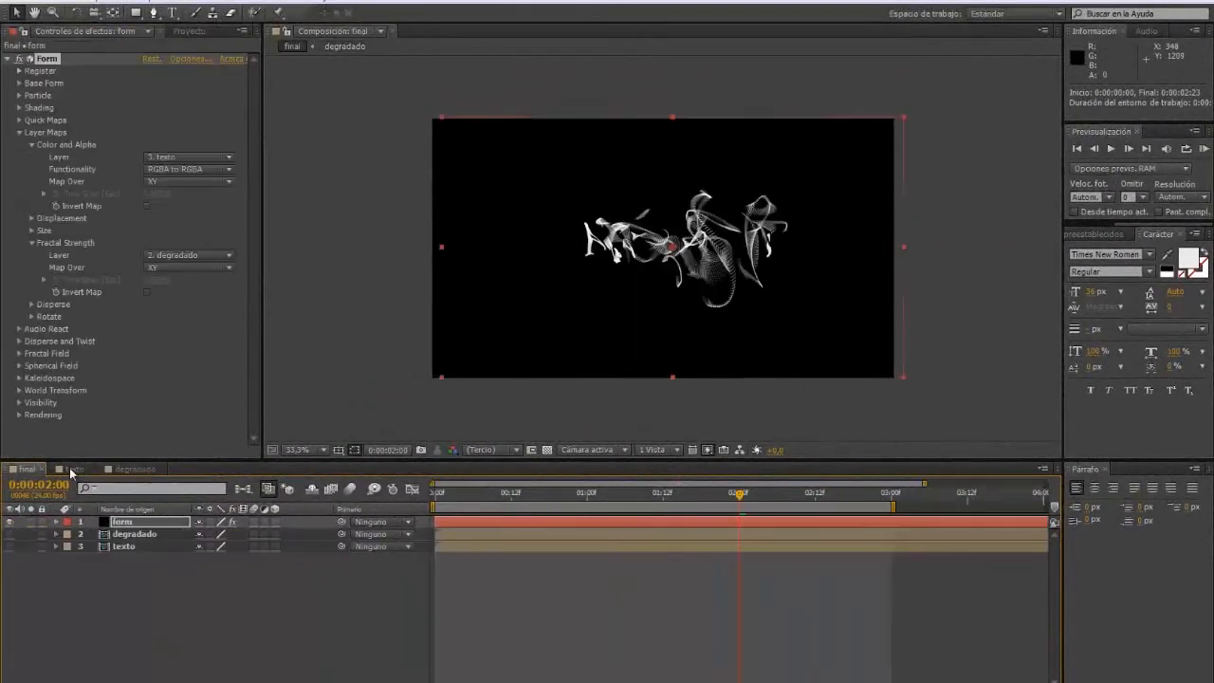
left_click(134, 469)
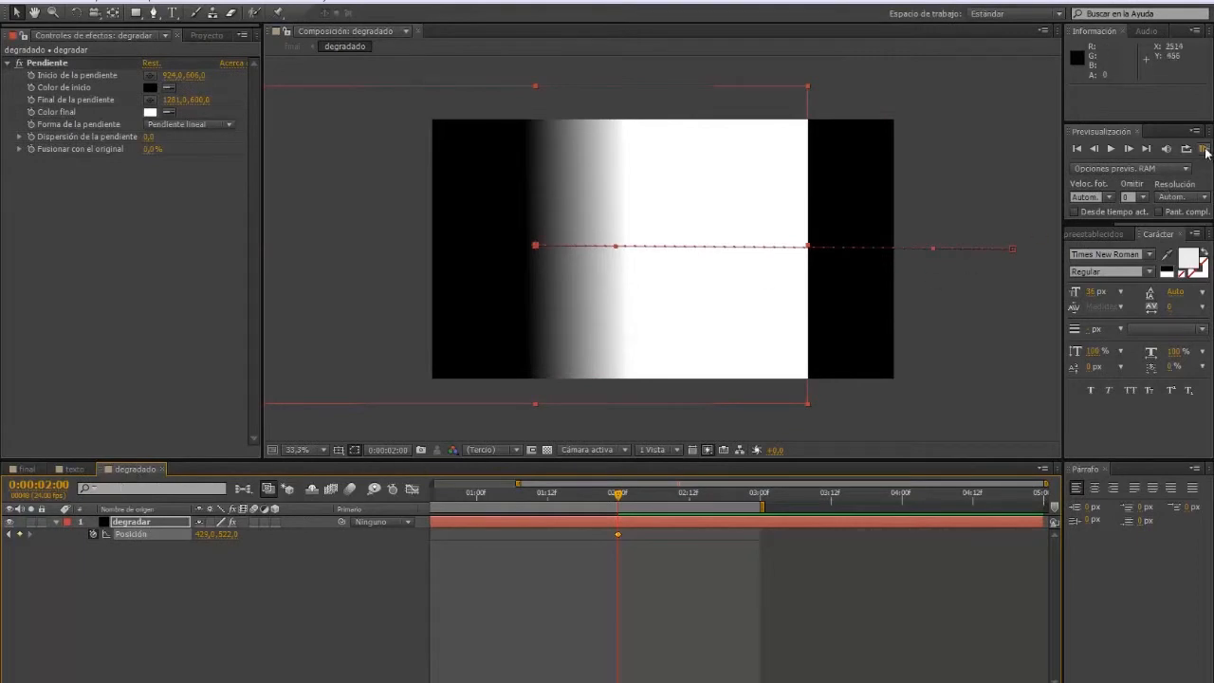
left_click(31, 471)
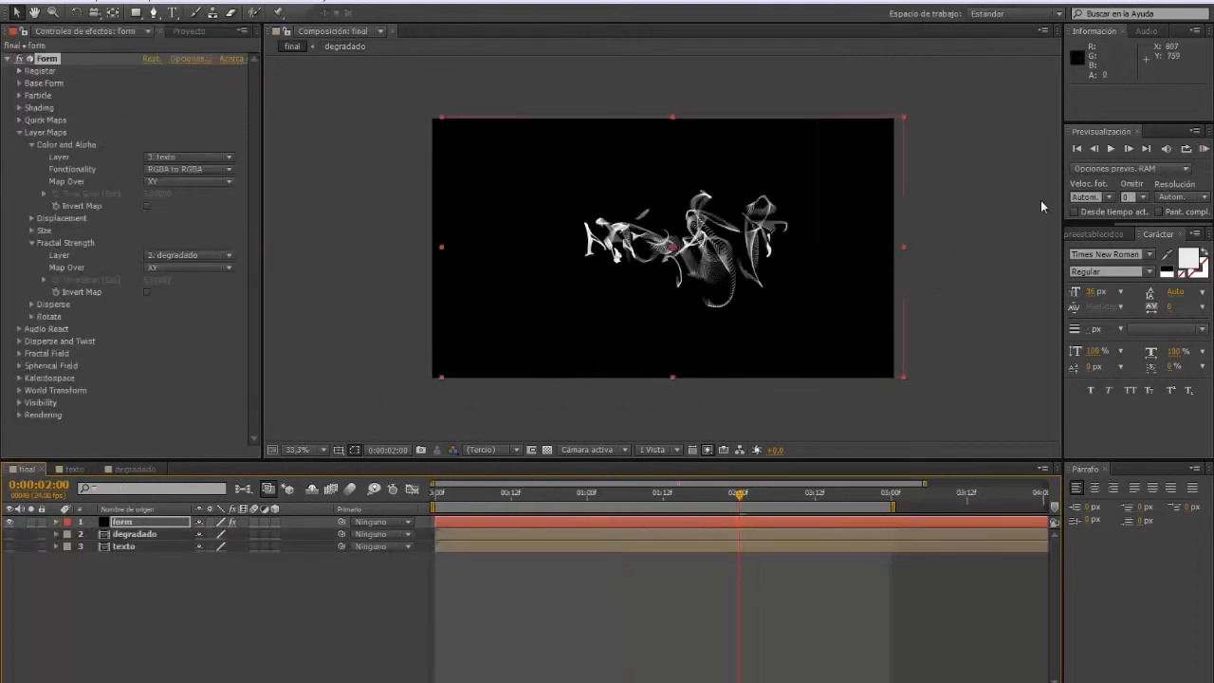
left_click(1202, 149)
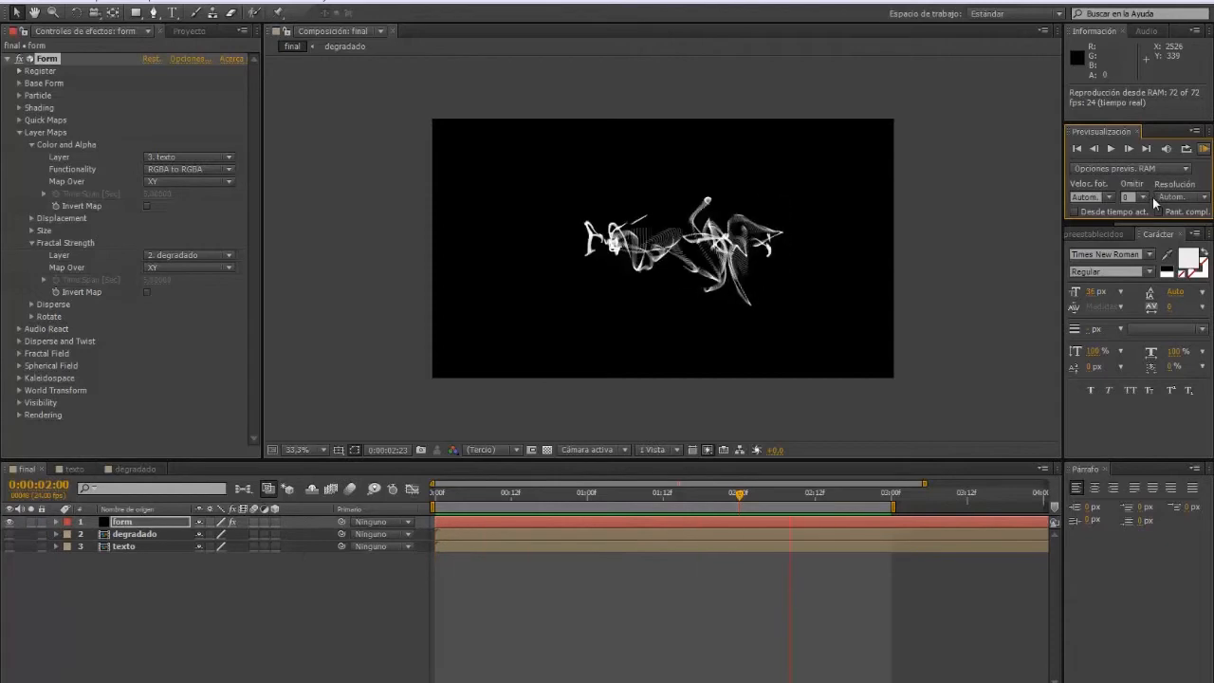
Step: Stop the preview and move the gradient further left at the 2:00 keyframe in degradado
left_click(1202, 149)
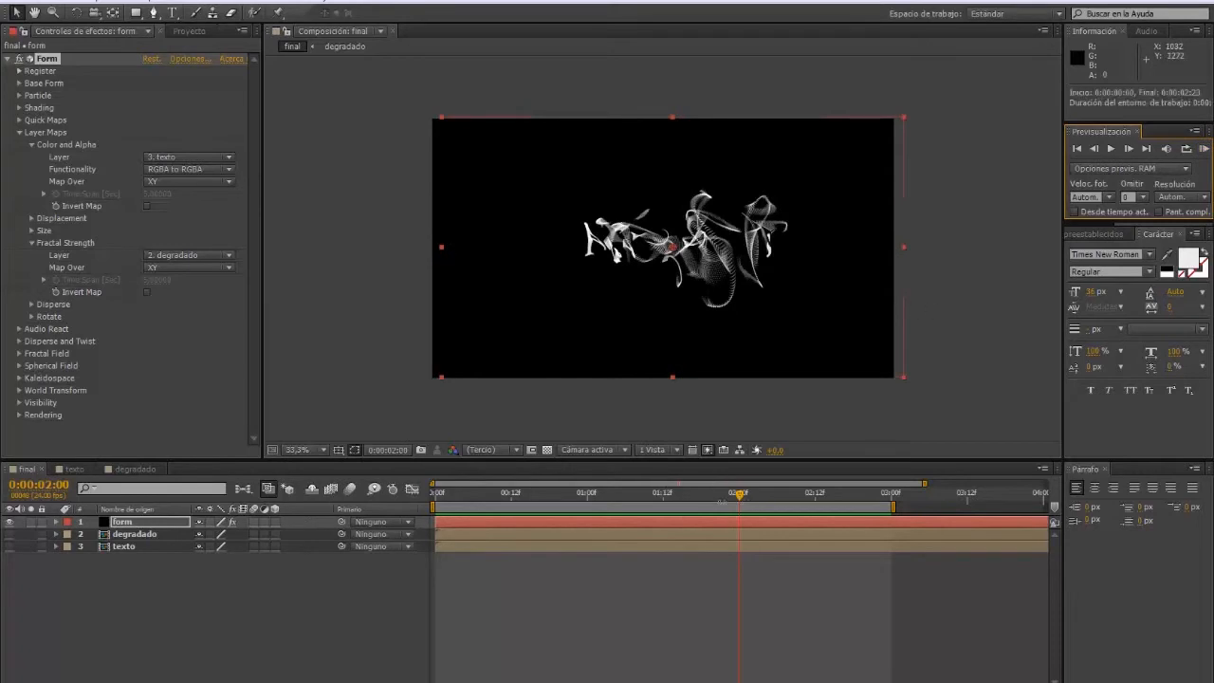
left_click_drag(739, 493, 769, 492)
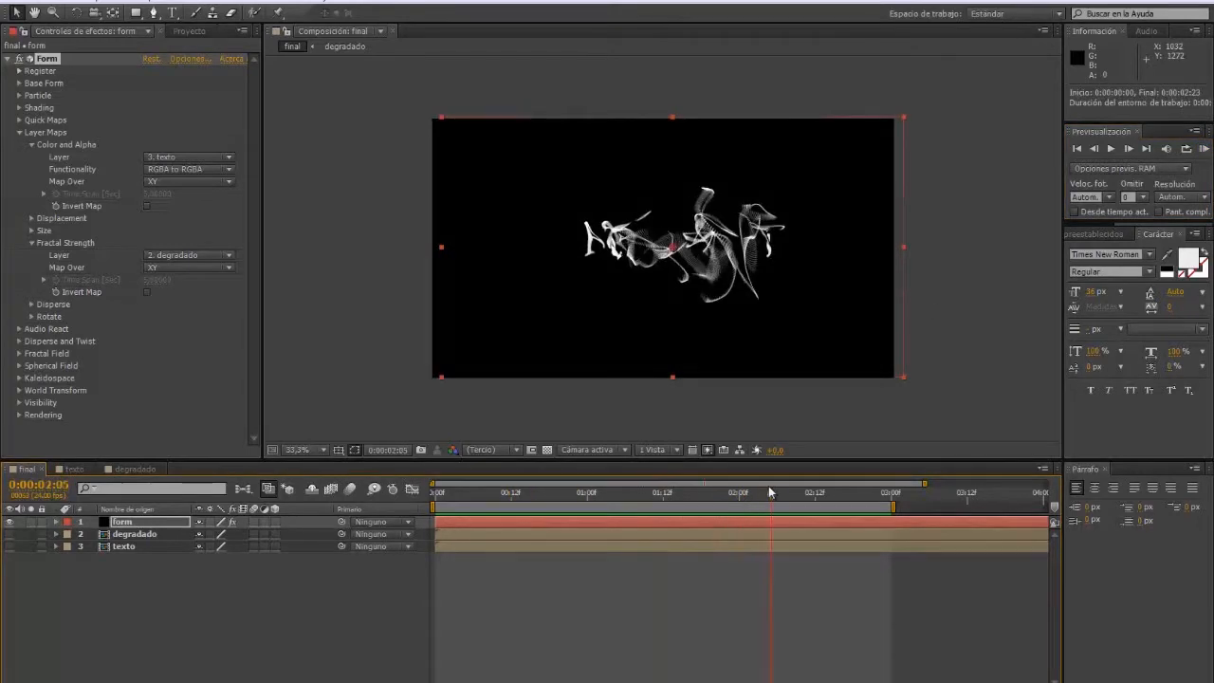
left_click(132, 469)
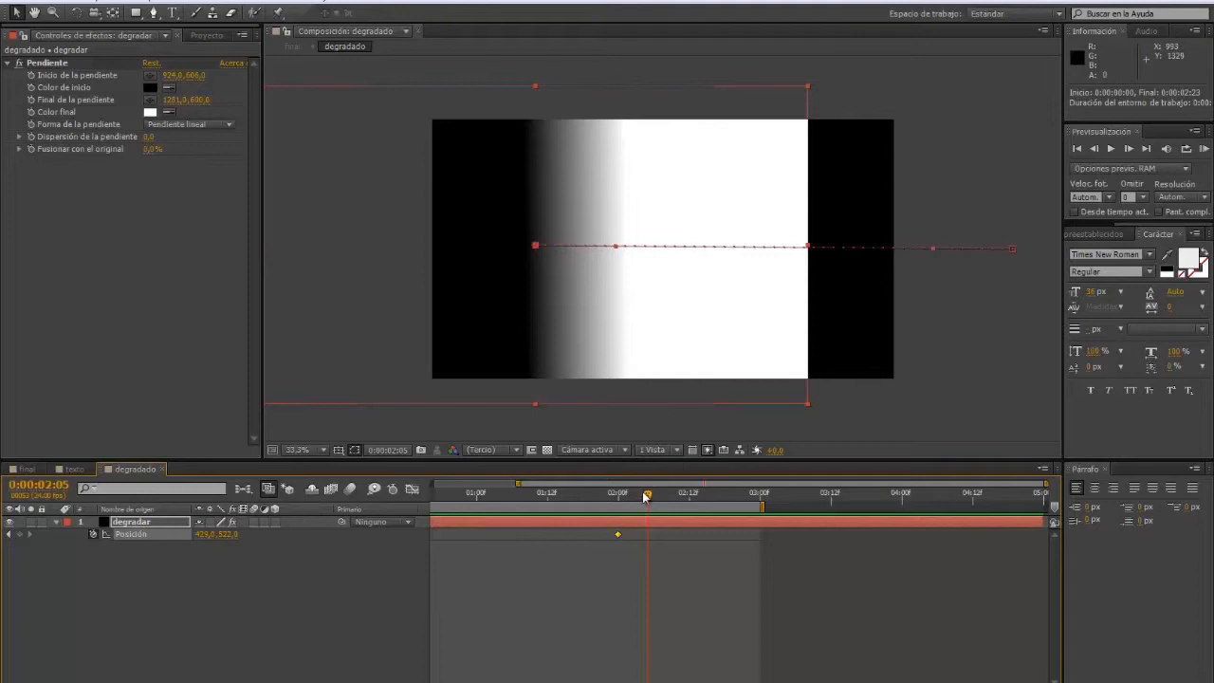
left_click_drag(647, 495, 617, 495)
left_click_drag(702, 233, 598, 236)
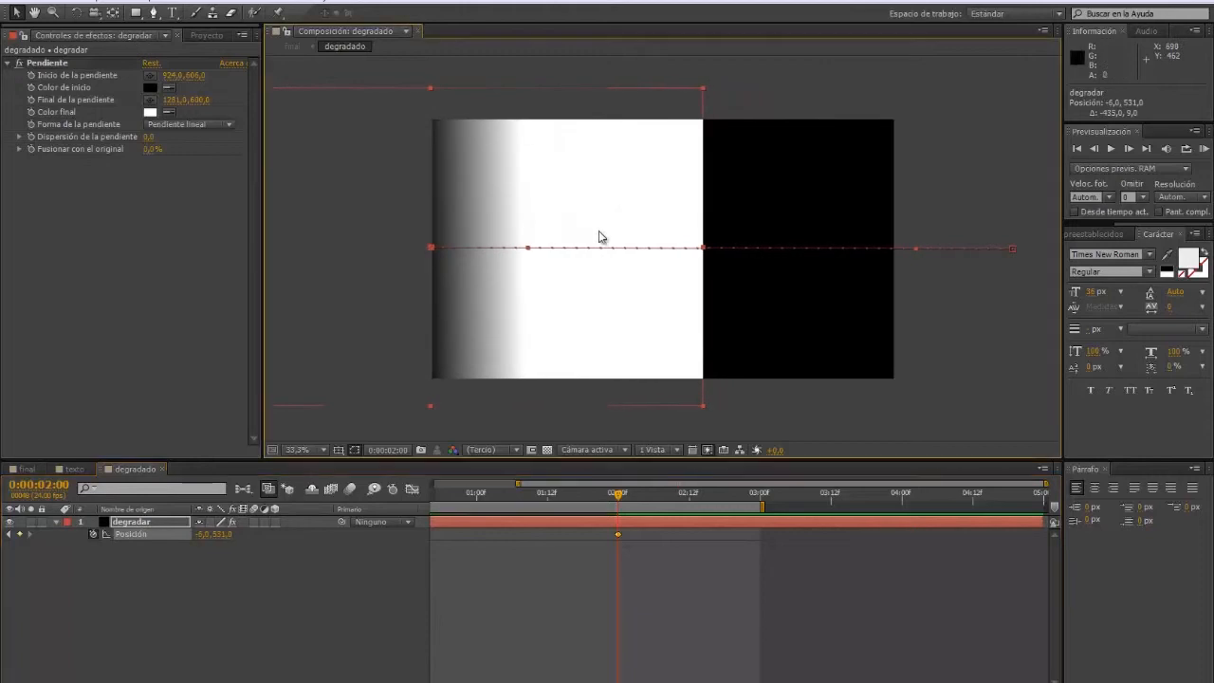
left_click(27, 468)
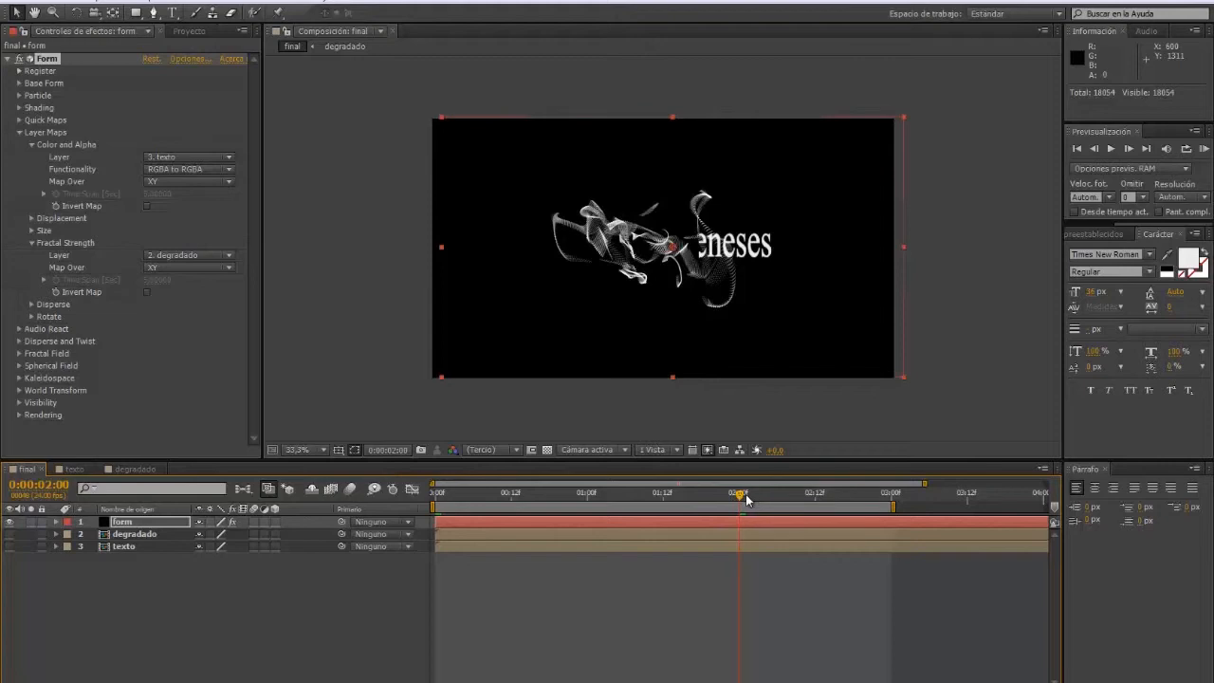
Step: Scale the gradient layer larger and scrub the final composition to check the text reveal
left_click(134, 470)
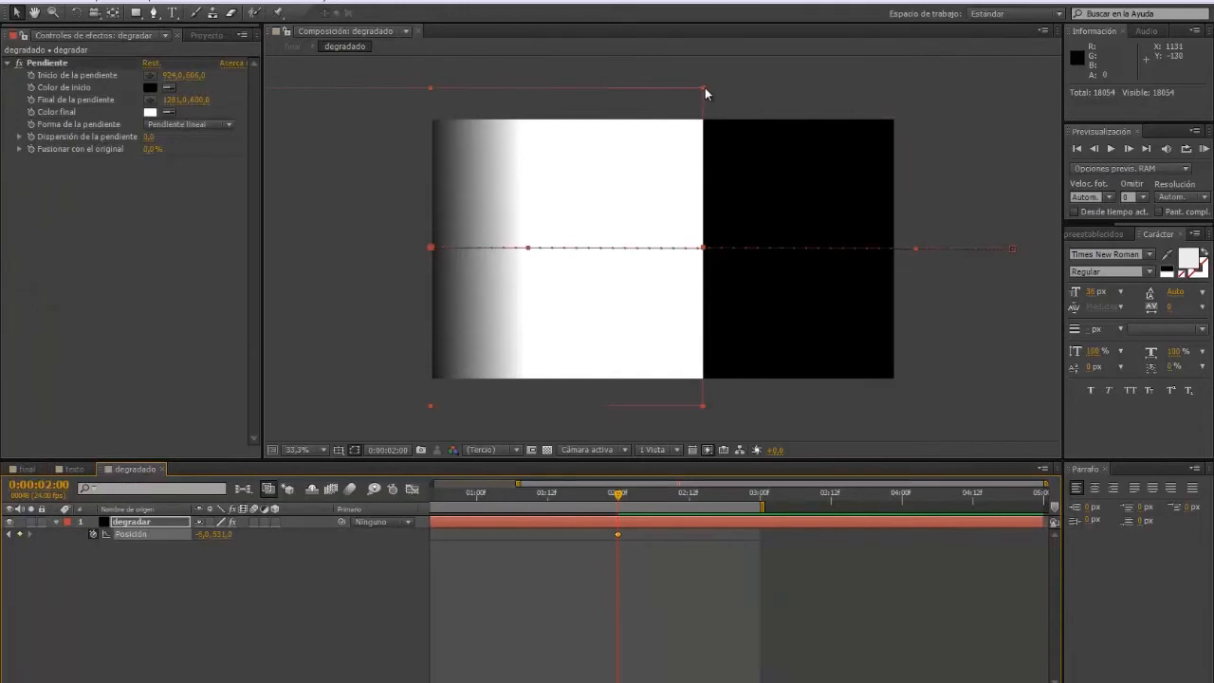
left_click_drag(703, 86, 934, 19)
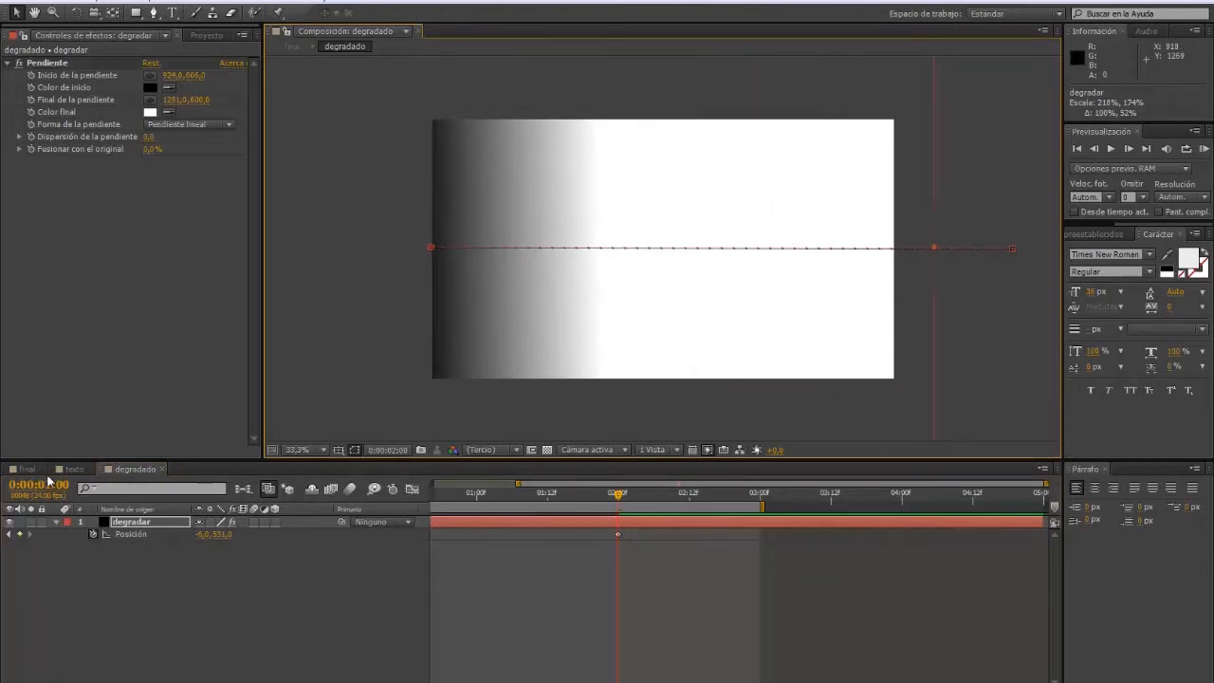
left_click(26, 469)
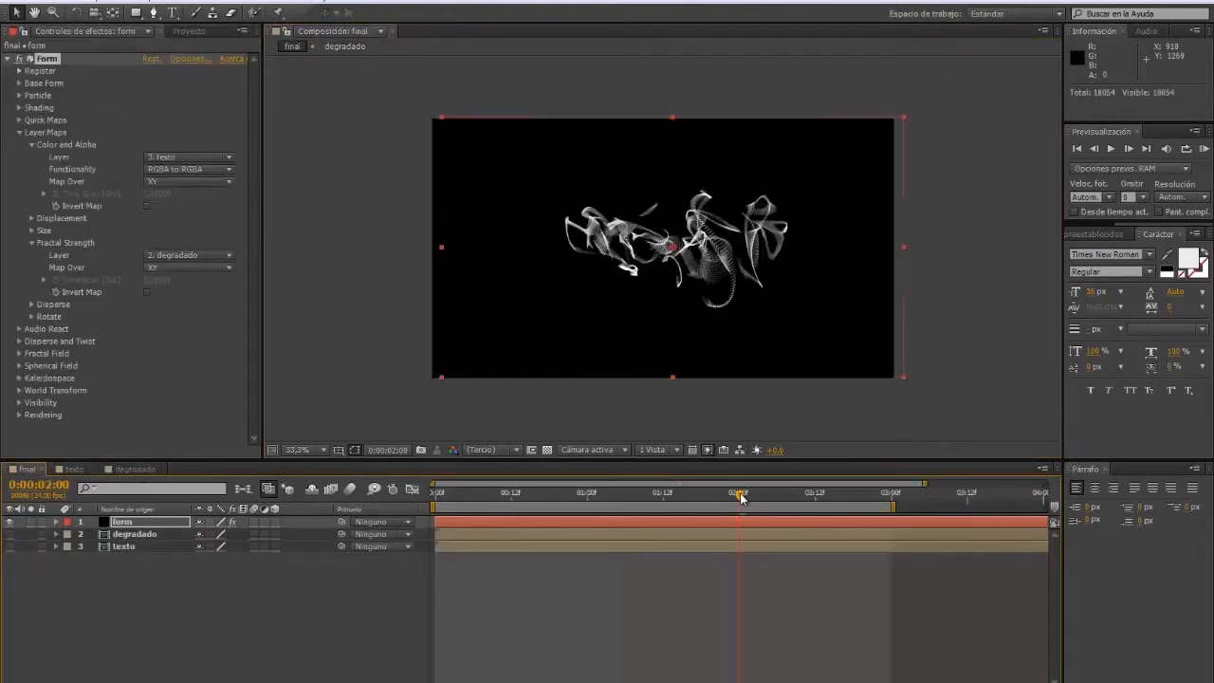
left_click_drag(741, 497, 809, 532)
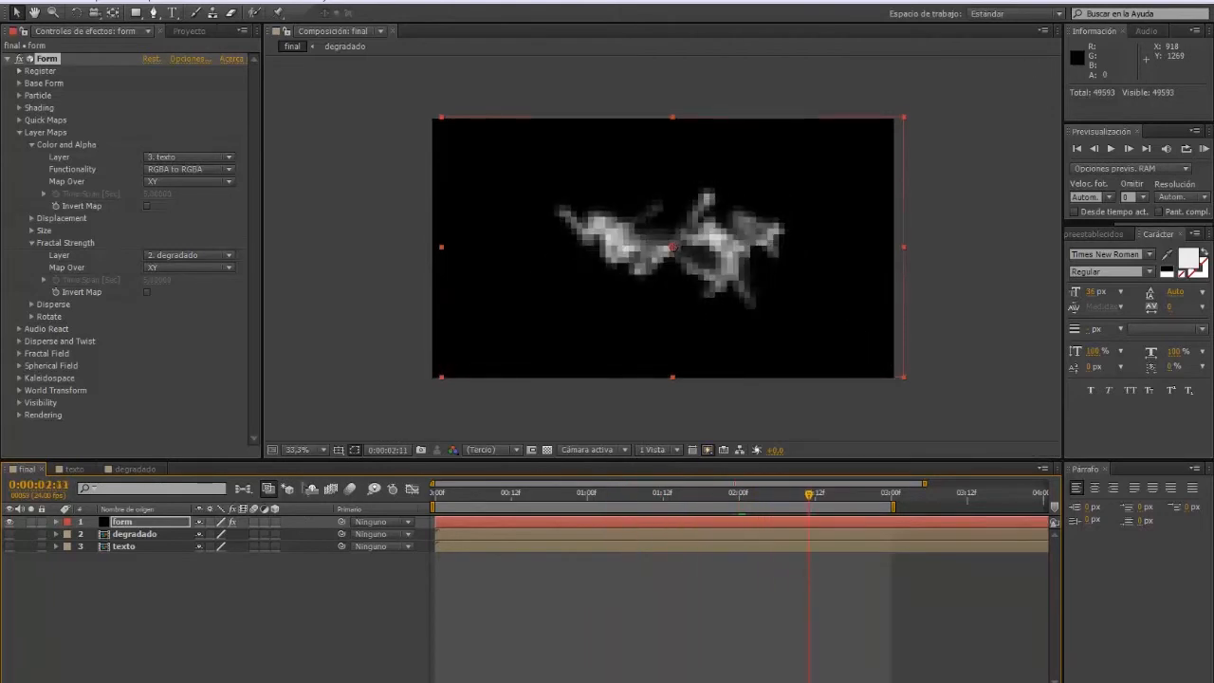
Step: Glance at the degradado and texto comps, then RAM preview the final composition
left_click(135, 468)
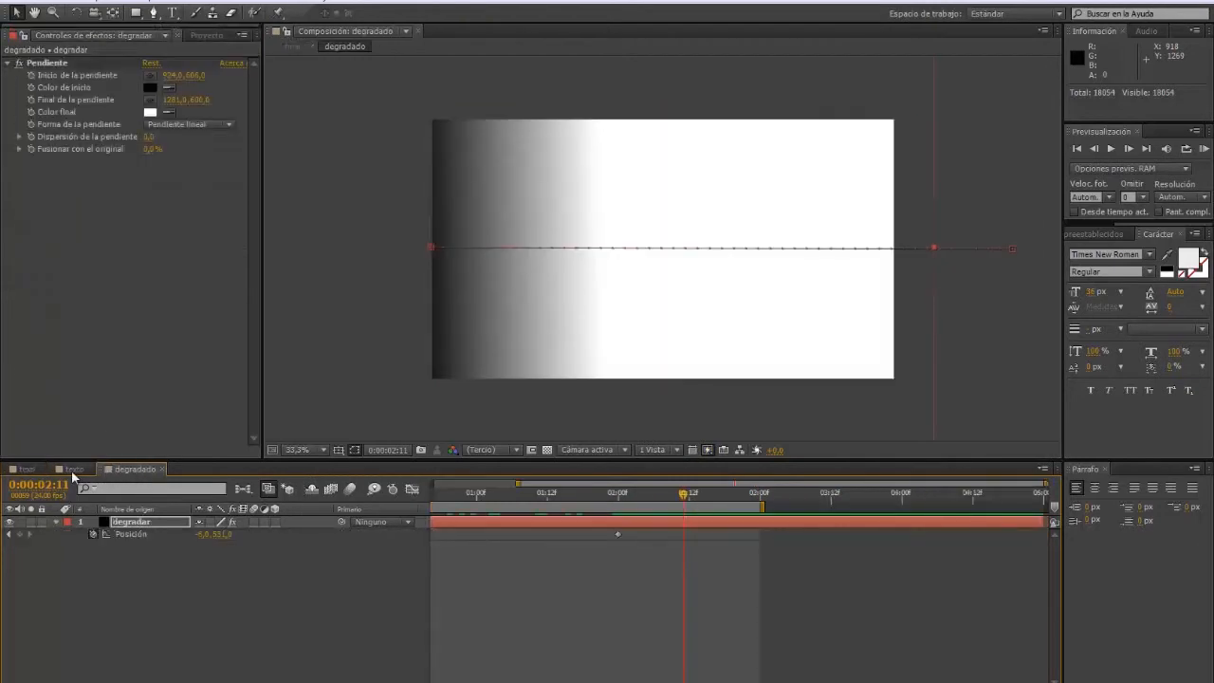
left_click(74, 468)
left_click(27, 468)
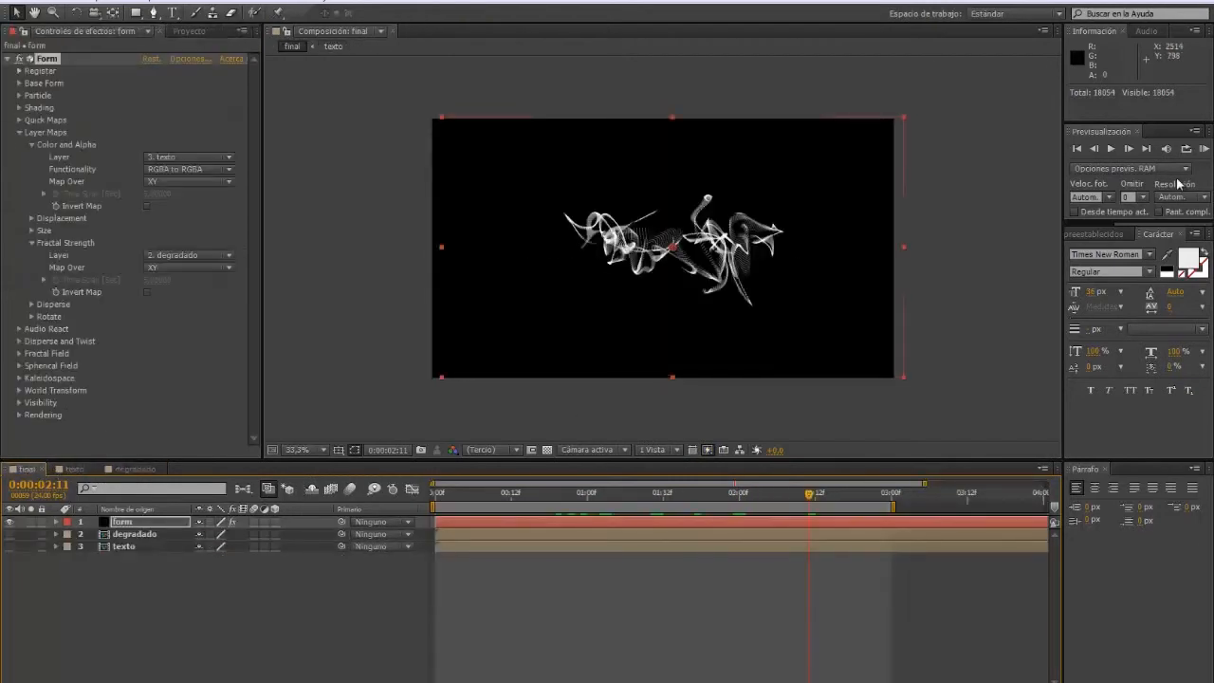
left_click(1204, 150)
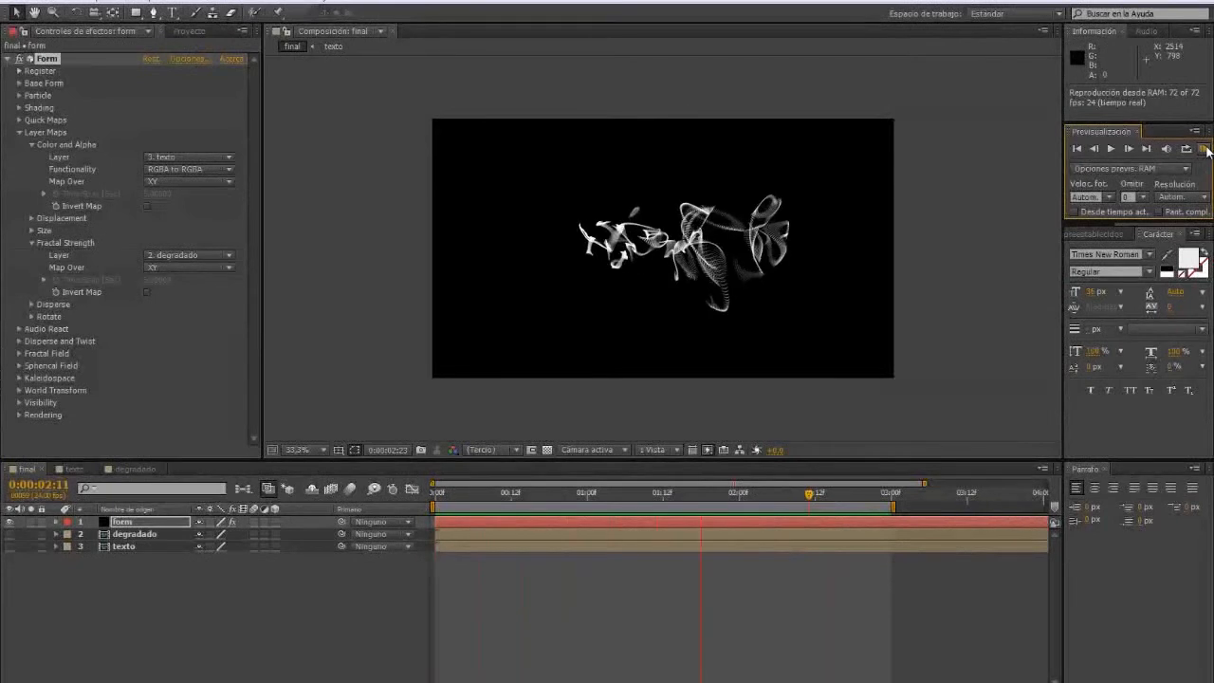
Step: Stop the RAM preview playback
left_click(1204, 149)
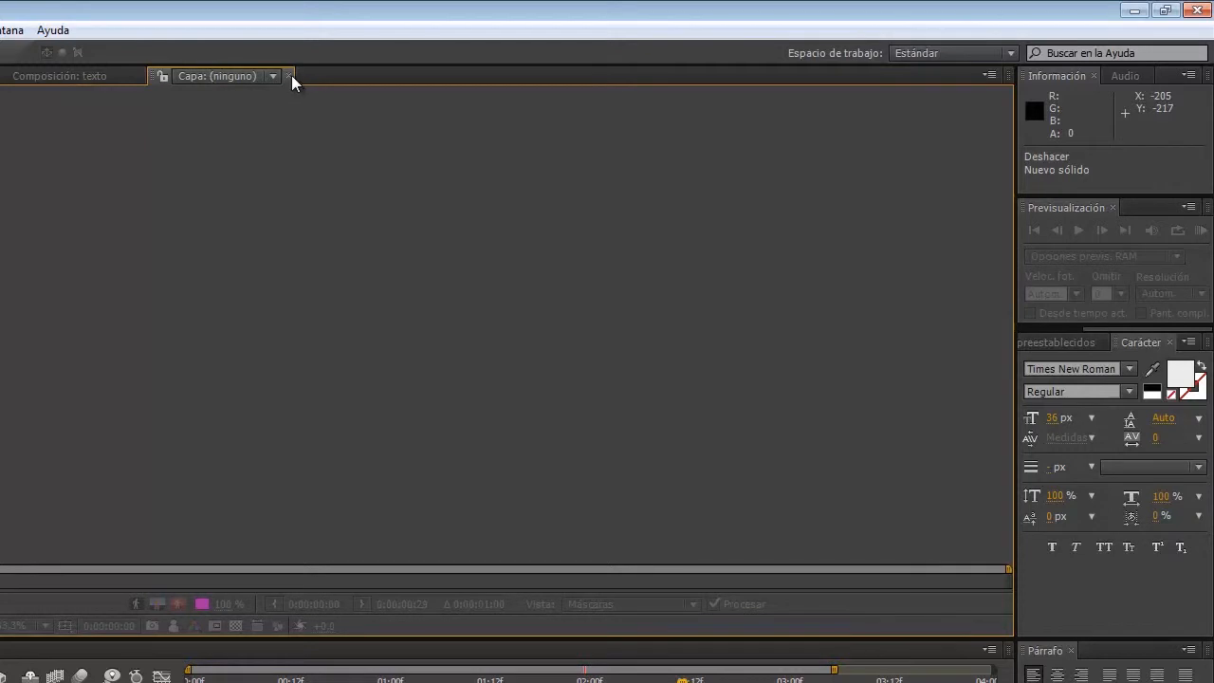
Step: Close the Layer panel and add a black 1920×1080 solid named 'mascara' to the texto composition
left_click(290, 76)
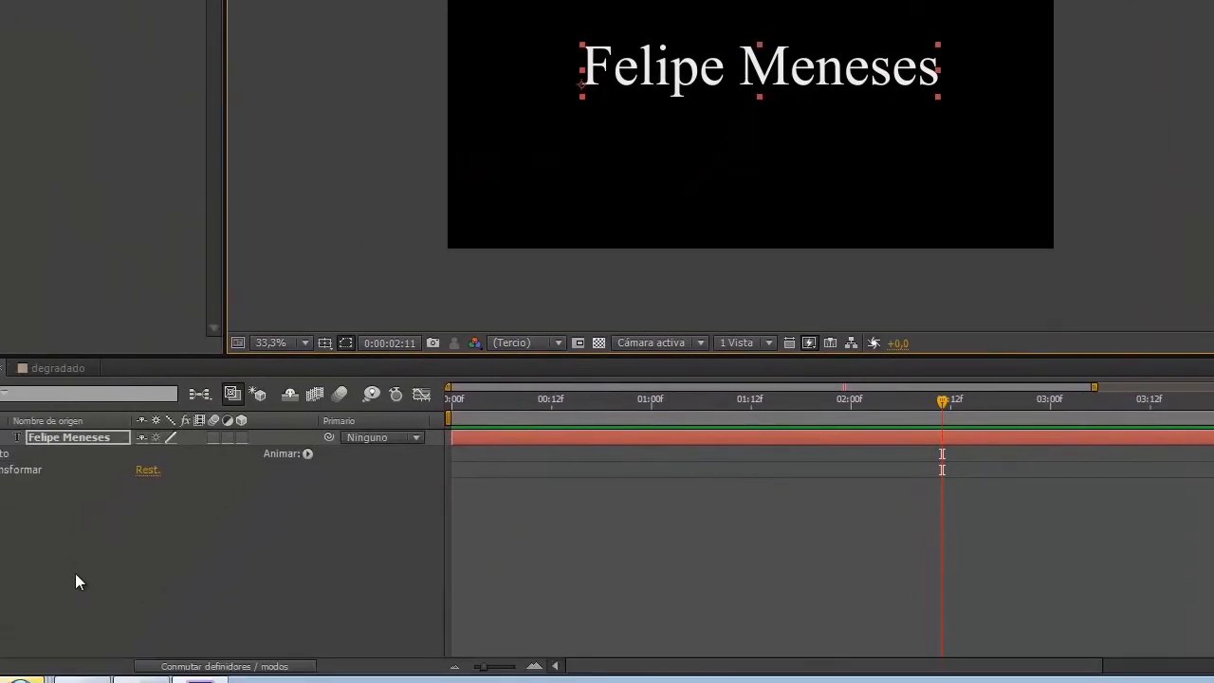
right_click(53, 529)
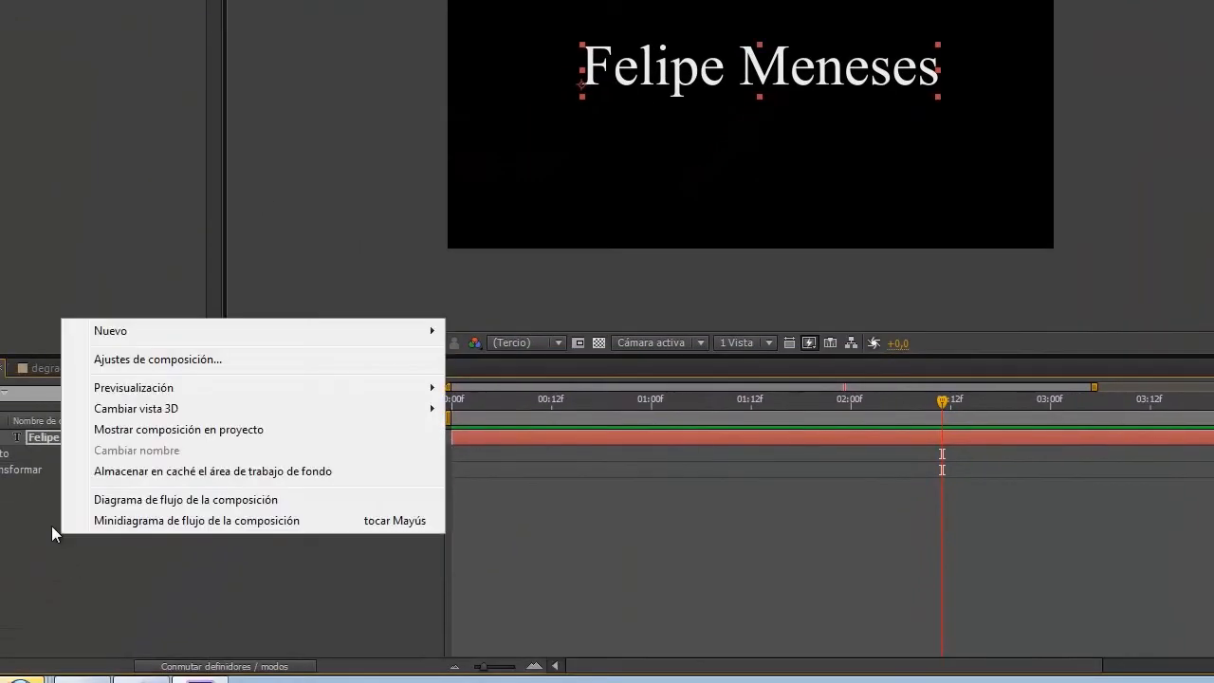
mouse_move(135, 327)
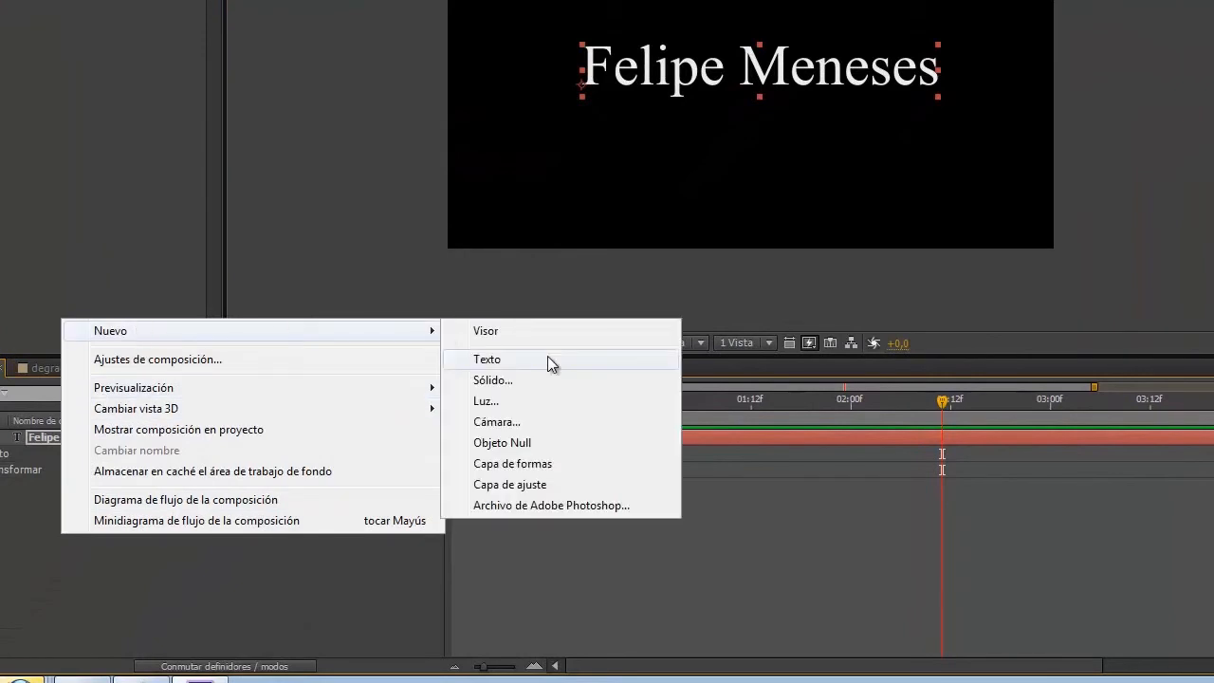
left_click(495, 381)
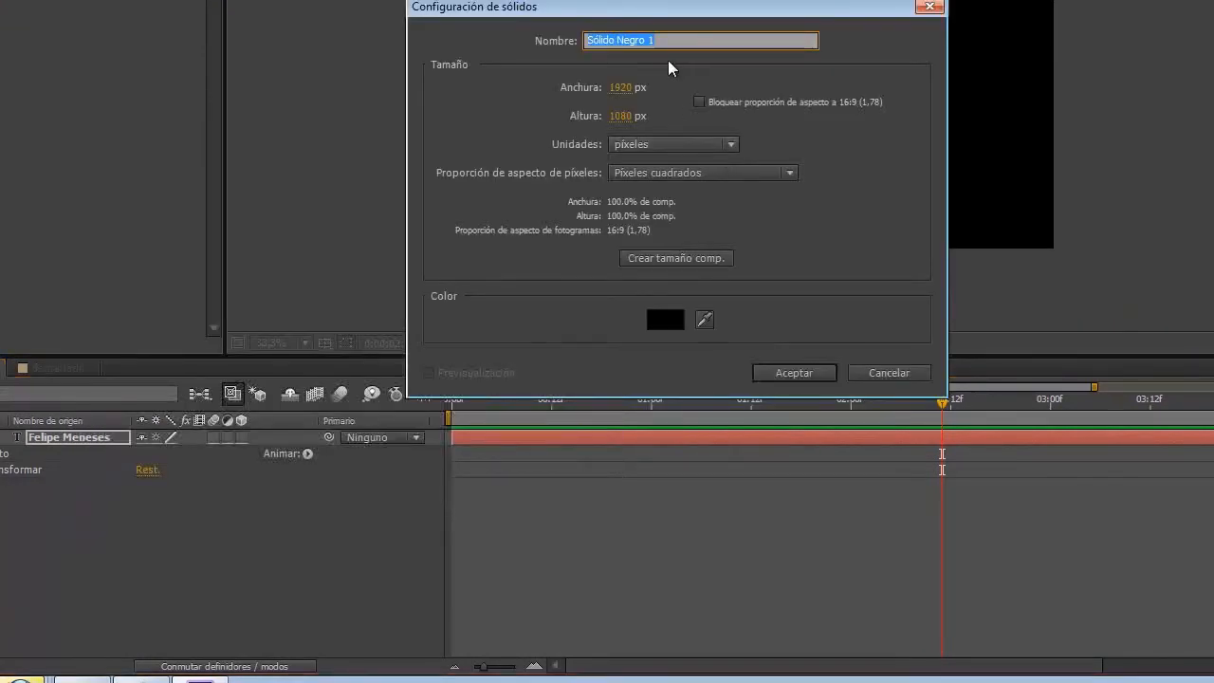
type("mascara")
left_click(793, 373)
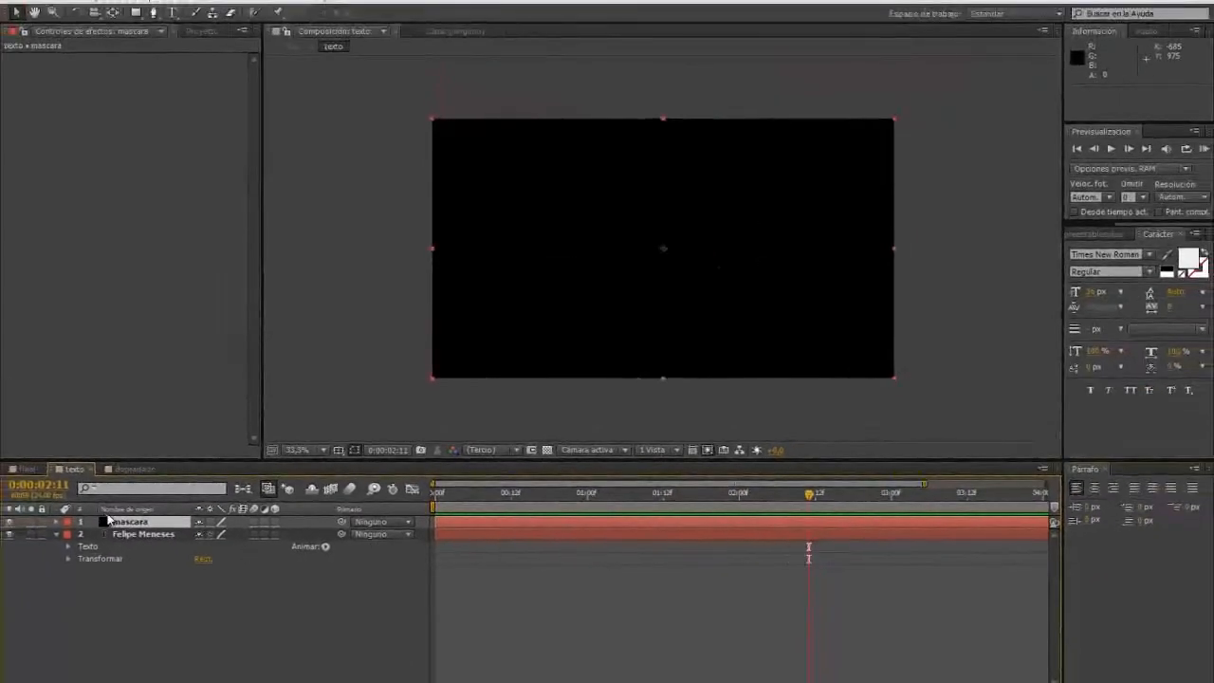
Step: Draw a rectangular mask covering the mascara solid and feather it by 163 pixels
left_click(102, 520)
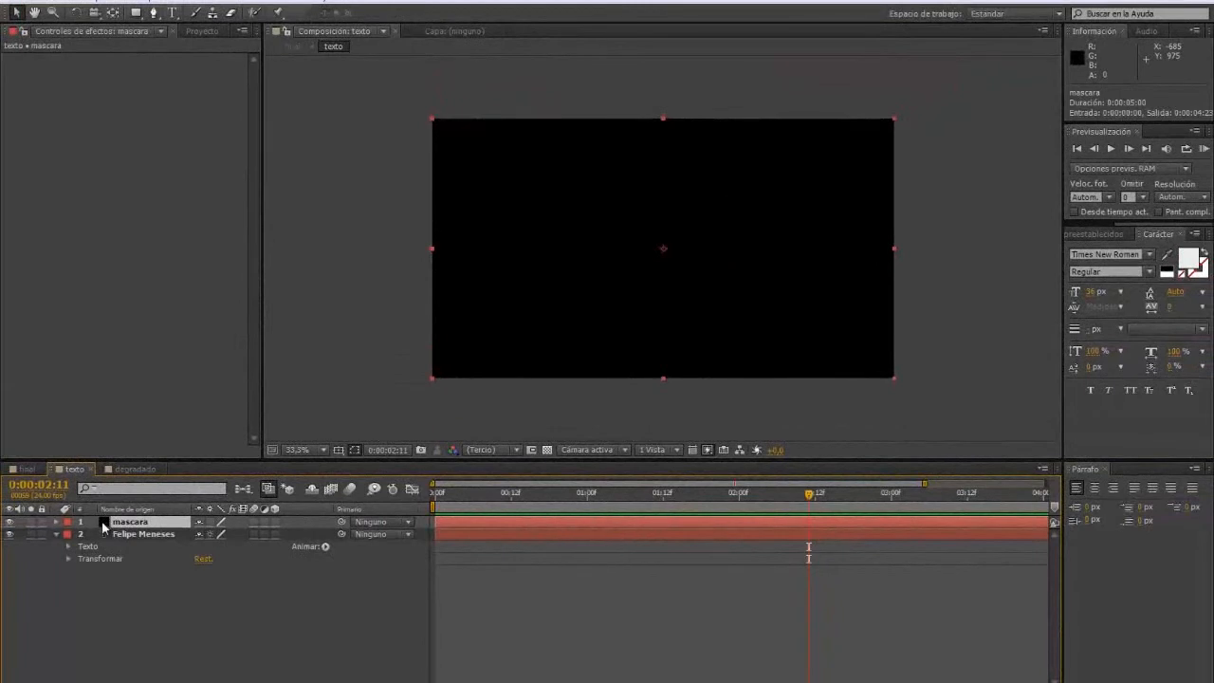
left_click(137, 14)
left_click_drag(432, 120, 893, 379)
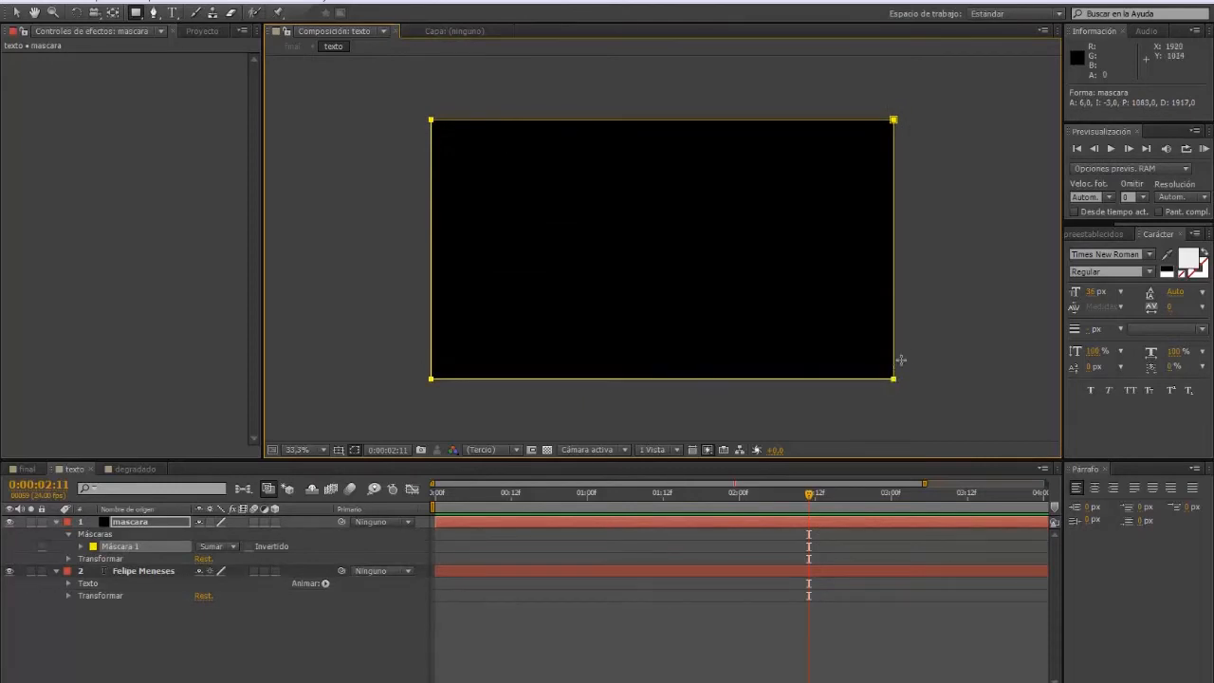
left_click(82, 547)
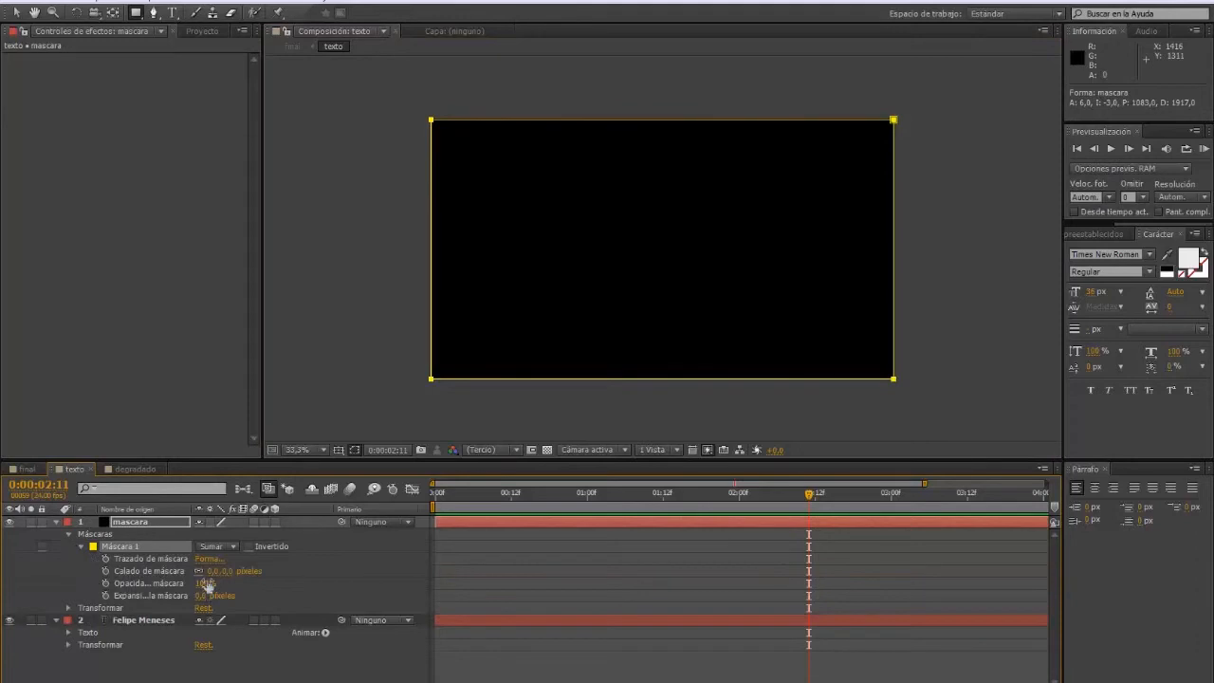
left_click_drag(210, 571, 241, 574)
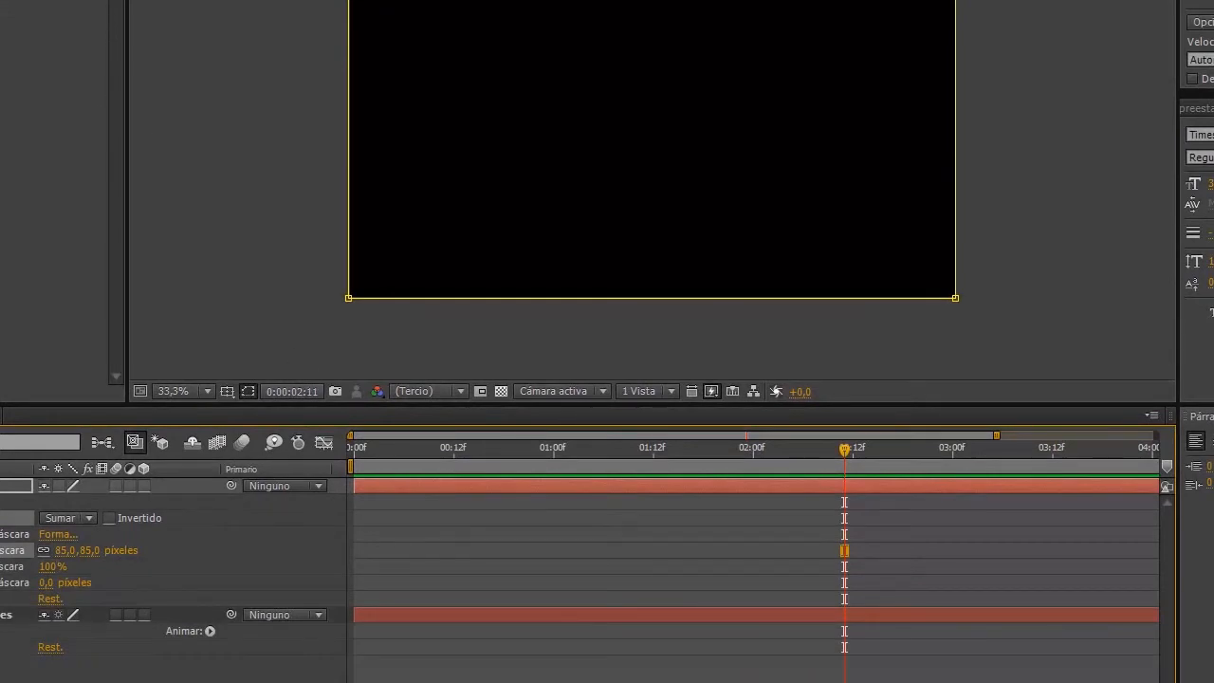
Step: Shift the masked solid right in the viewer so the name text shows
left_click(571, 64)
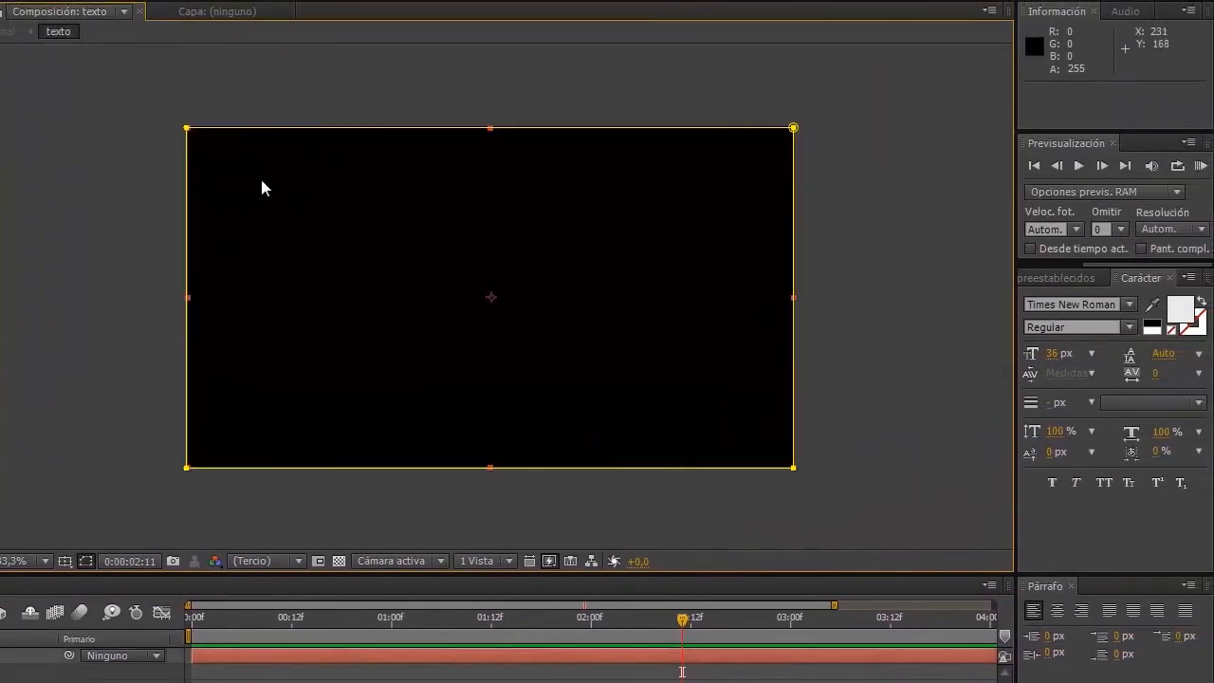
left_click_drag(262, 188, 171, 187)
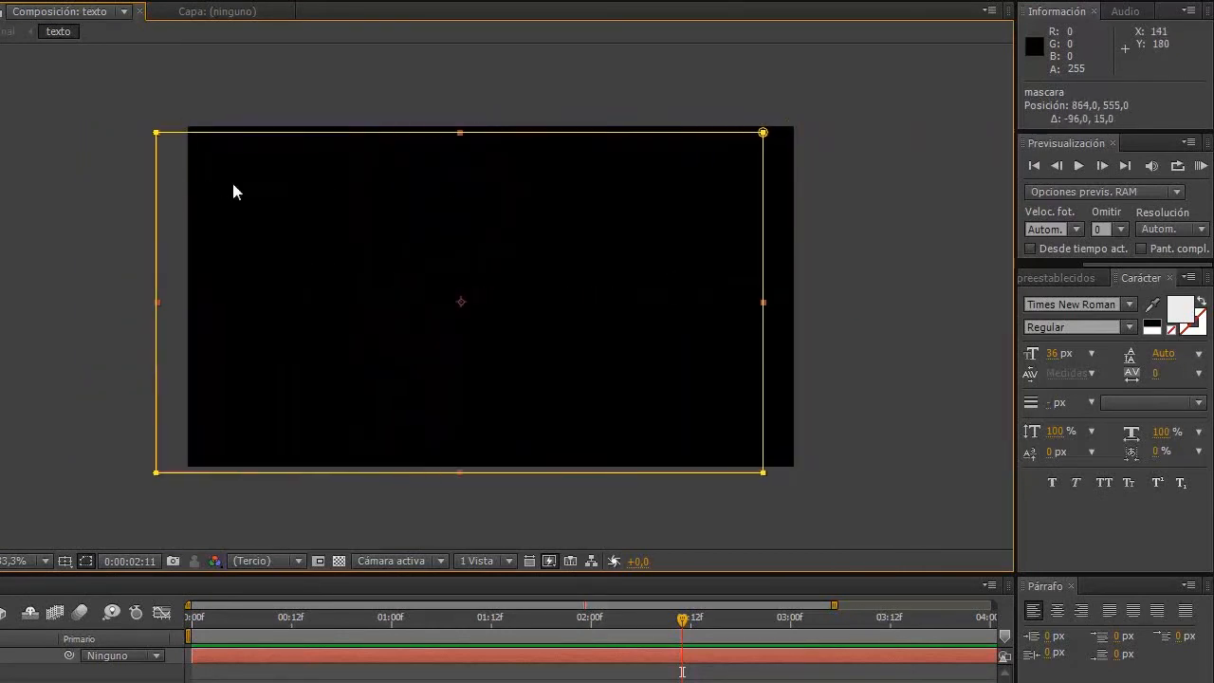
left_click(159, 124)
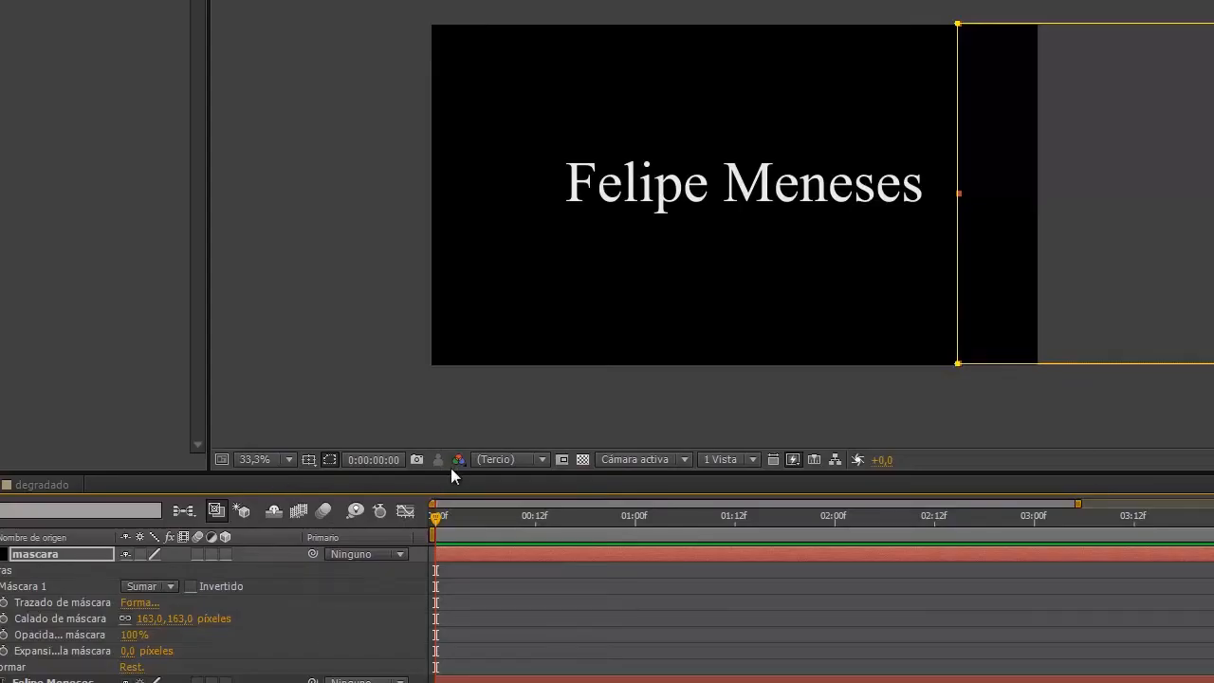
Step: Keyframe mascara's Position at frame 0, then slide it left over the text at 2:00
left_click(20, 583)
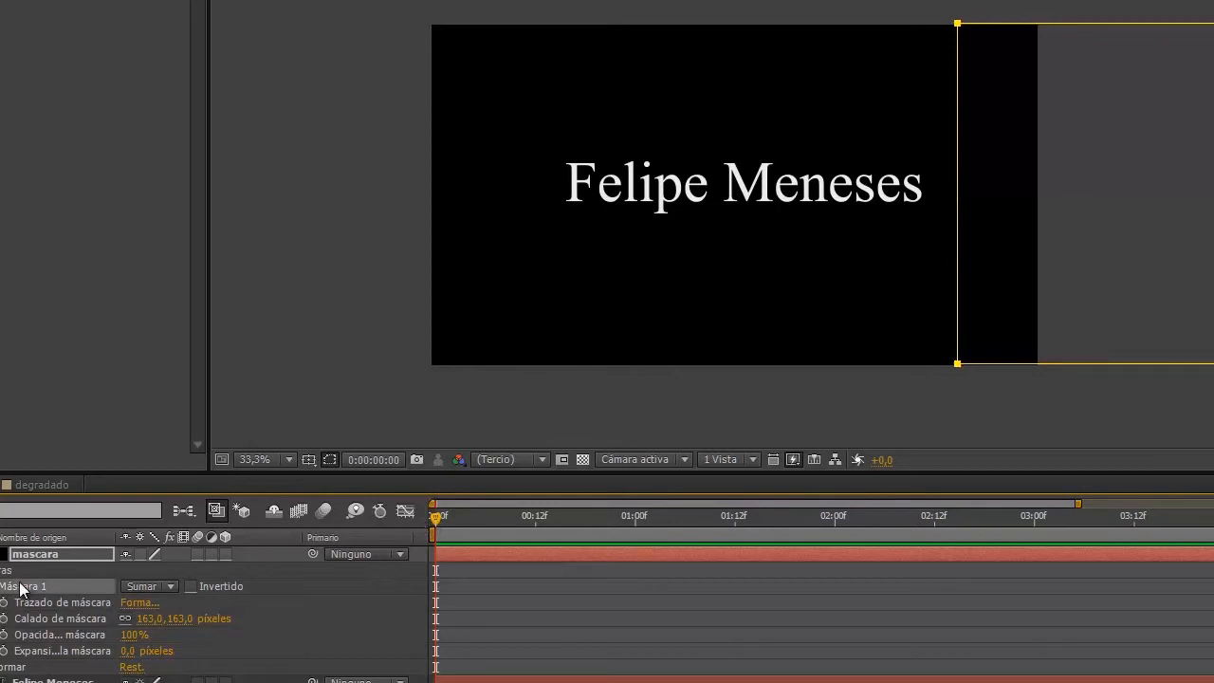
key("p")
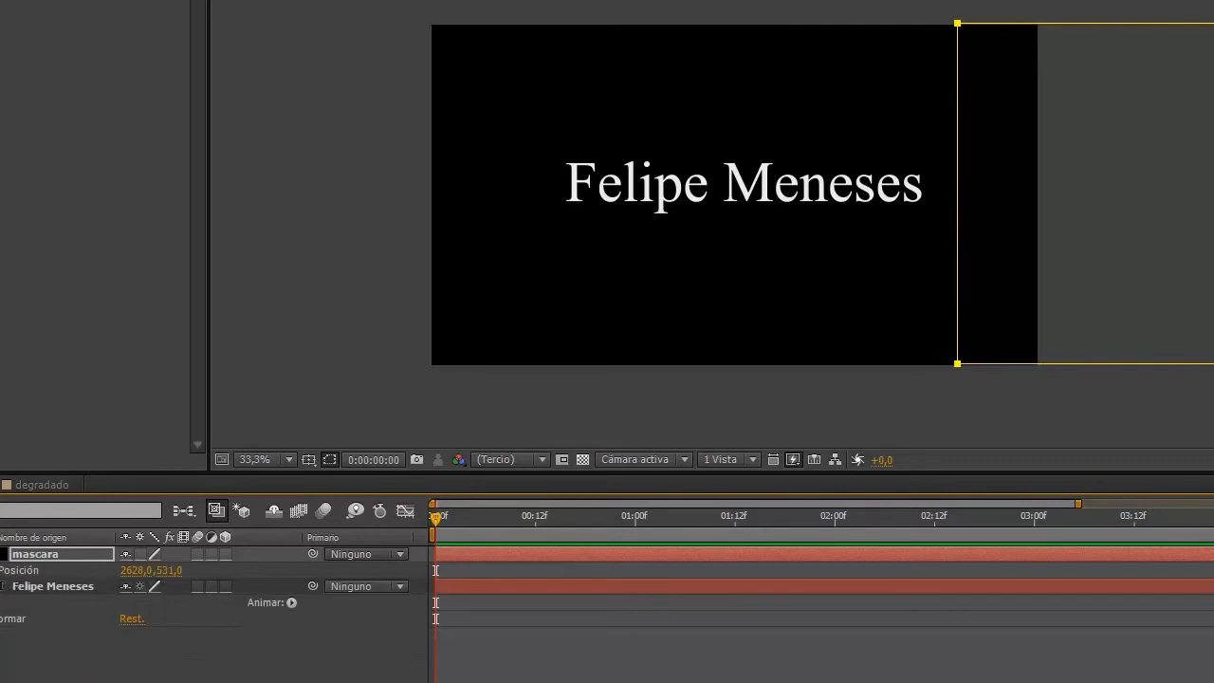
left_click(5, 570)
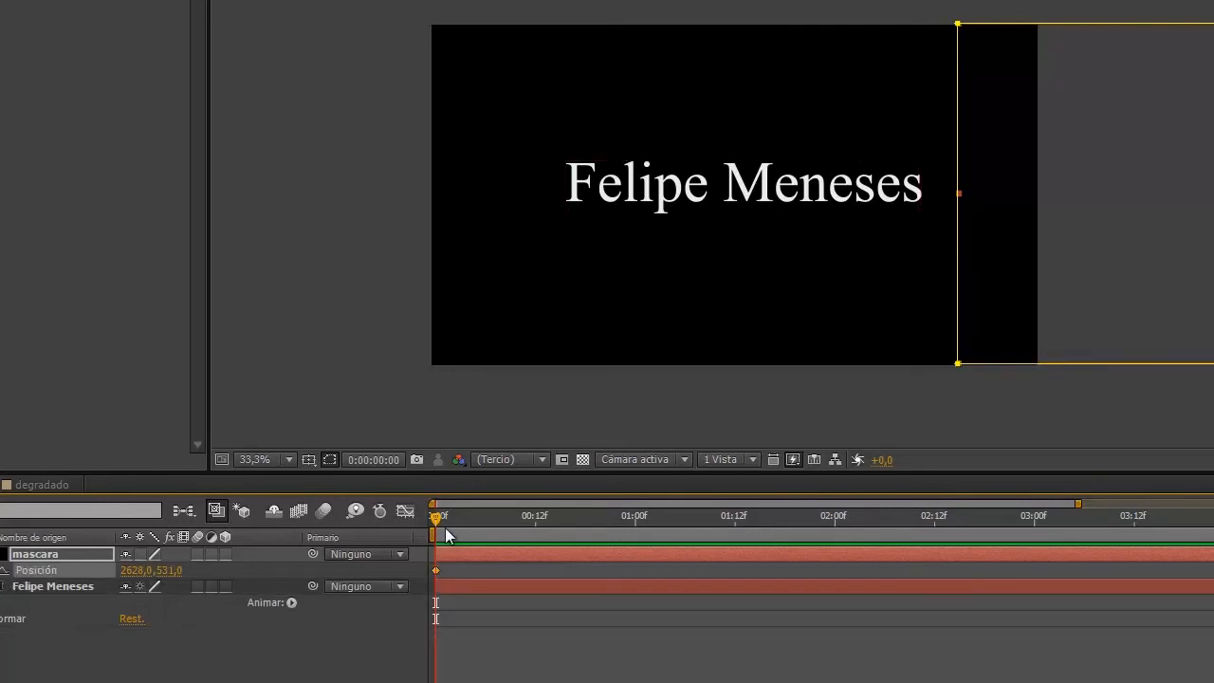
left_click_drag(614, 537, 811, 518)
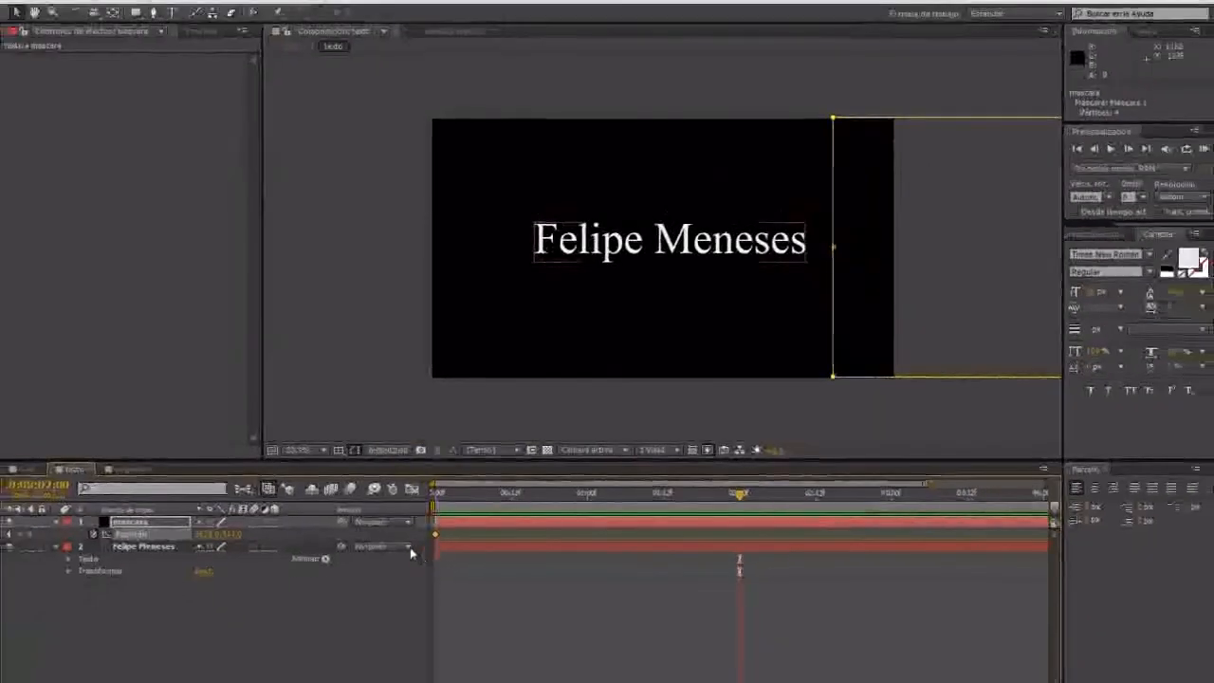
left_click_drag(995, 243, 649, 249)
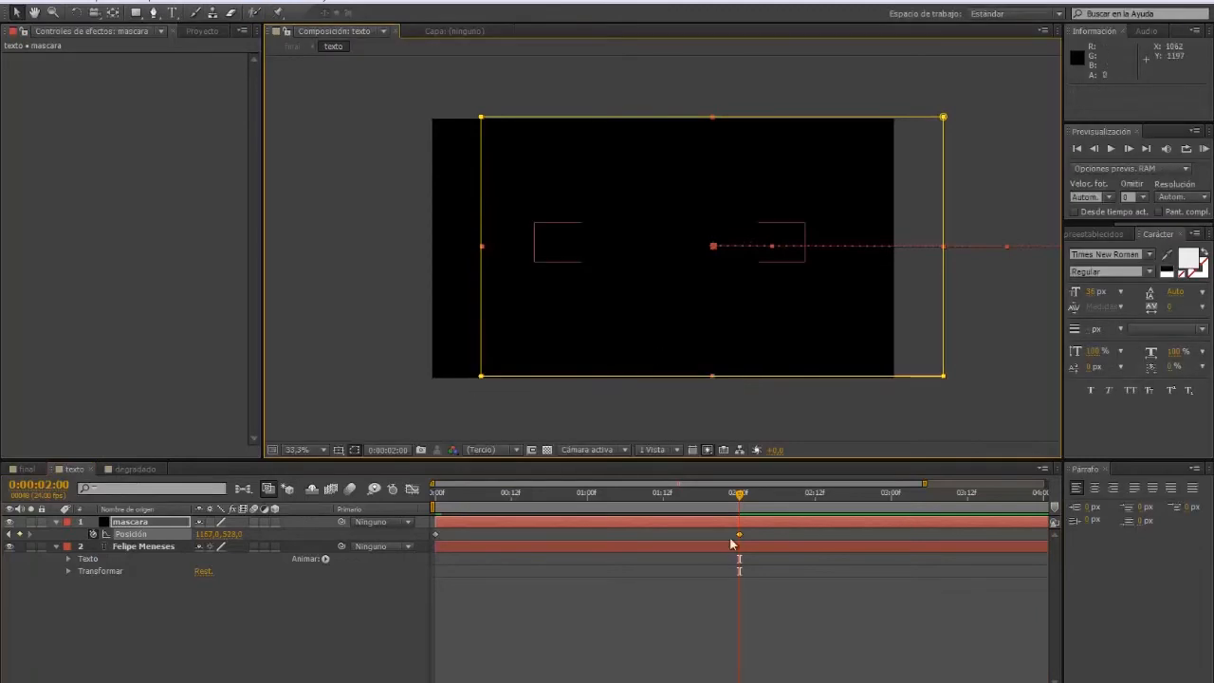
left_click_drag(742, 502, 763, 522)
Step: Switch to the final composition and run a RAM preview from the start
left_click(24, 469)
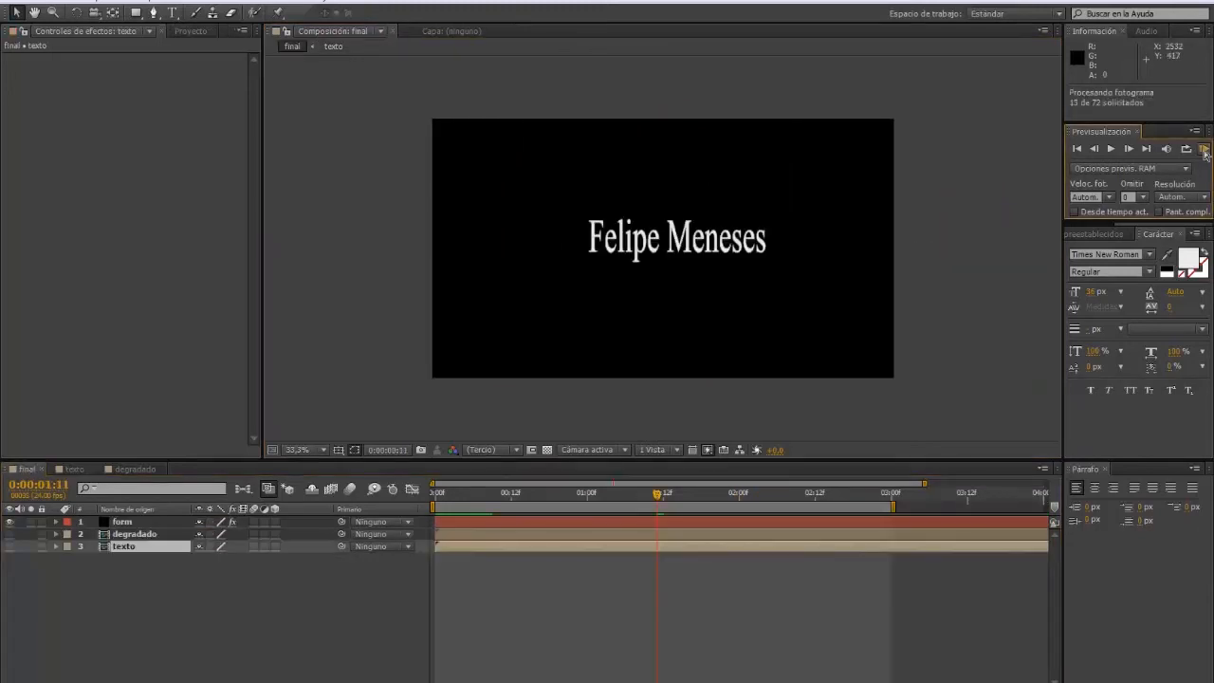
left_click(1203, 149)
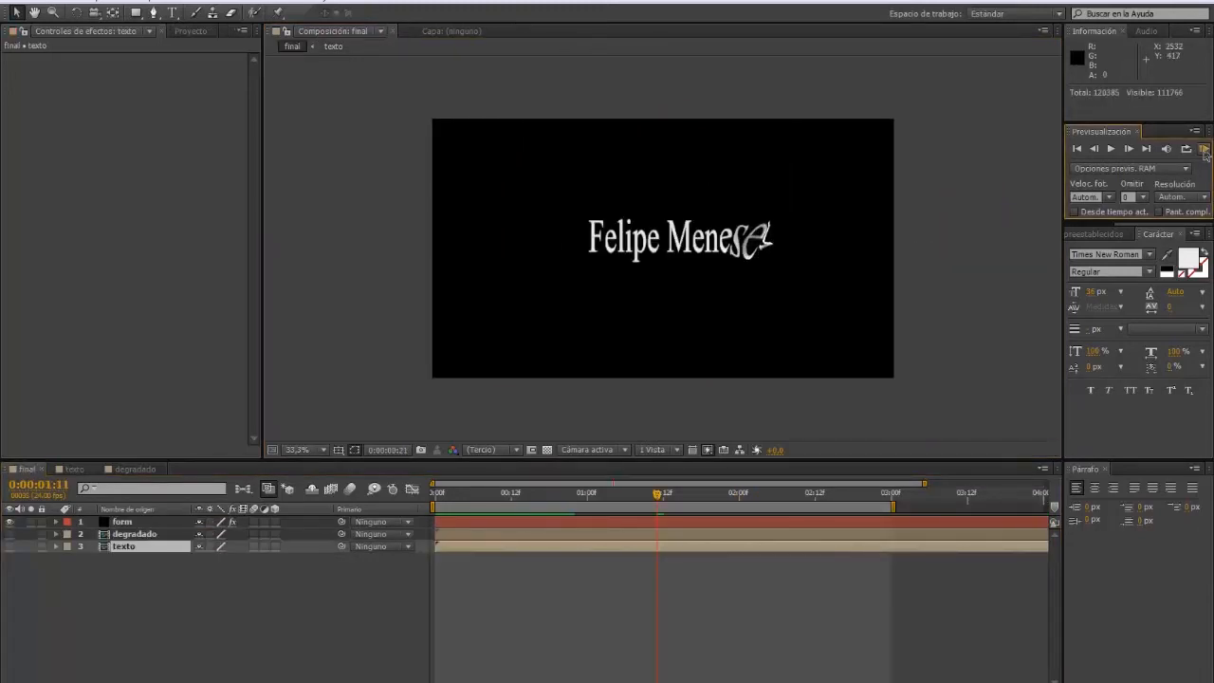